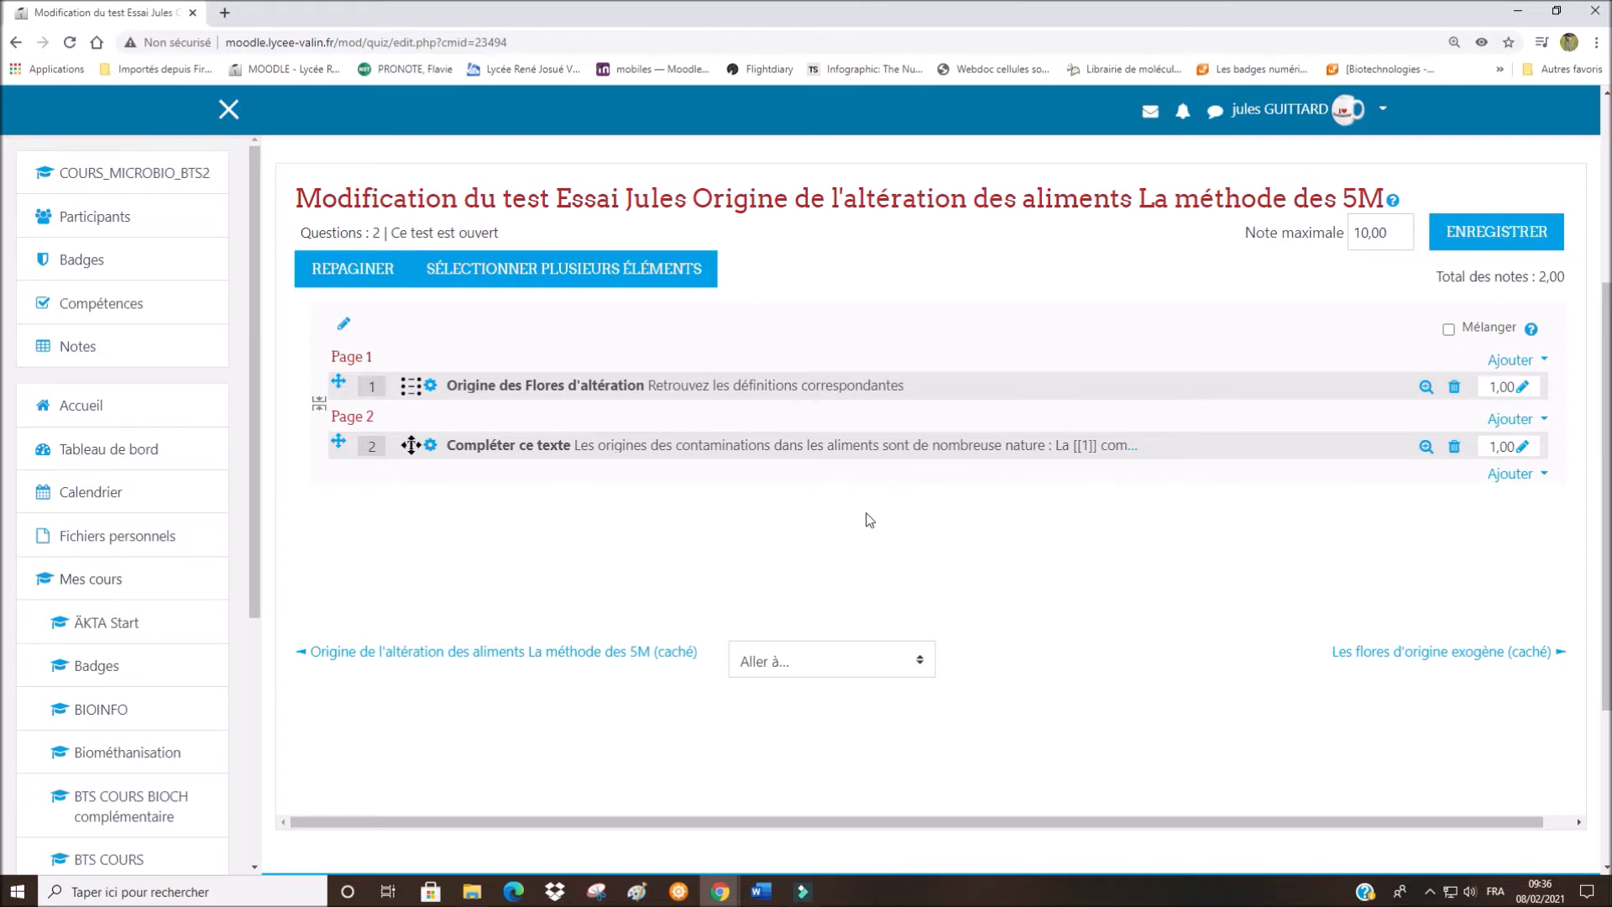
- Add a new "Glisser-déposer sur une image" question at the end of the quiz, after question 2
{"action": "left_click", "coordinate": [1521, 479]}
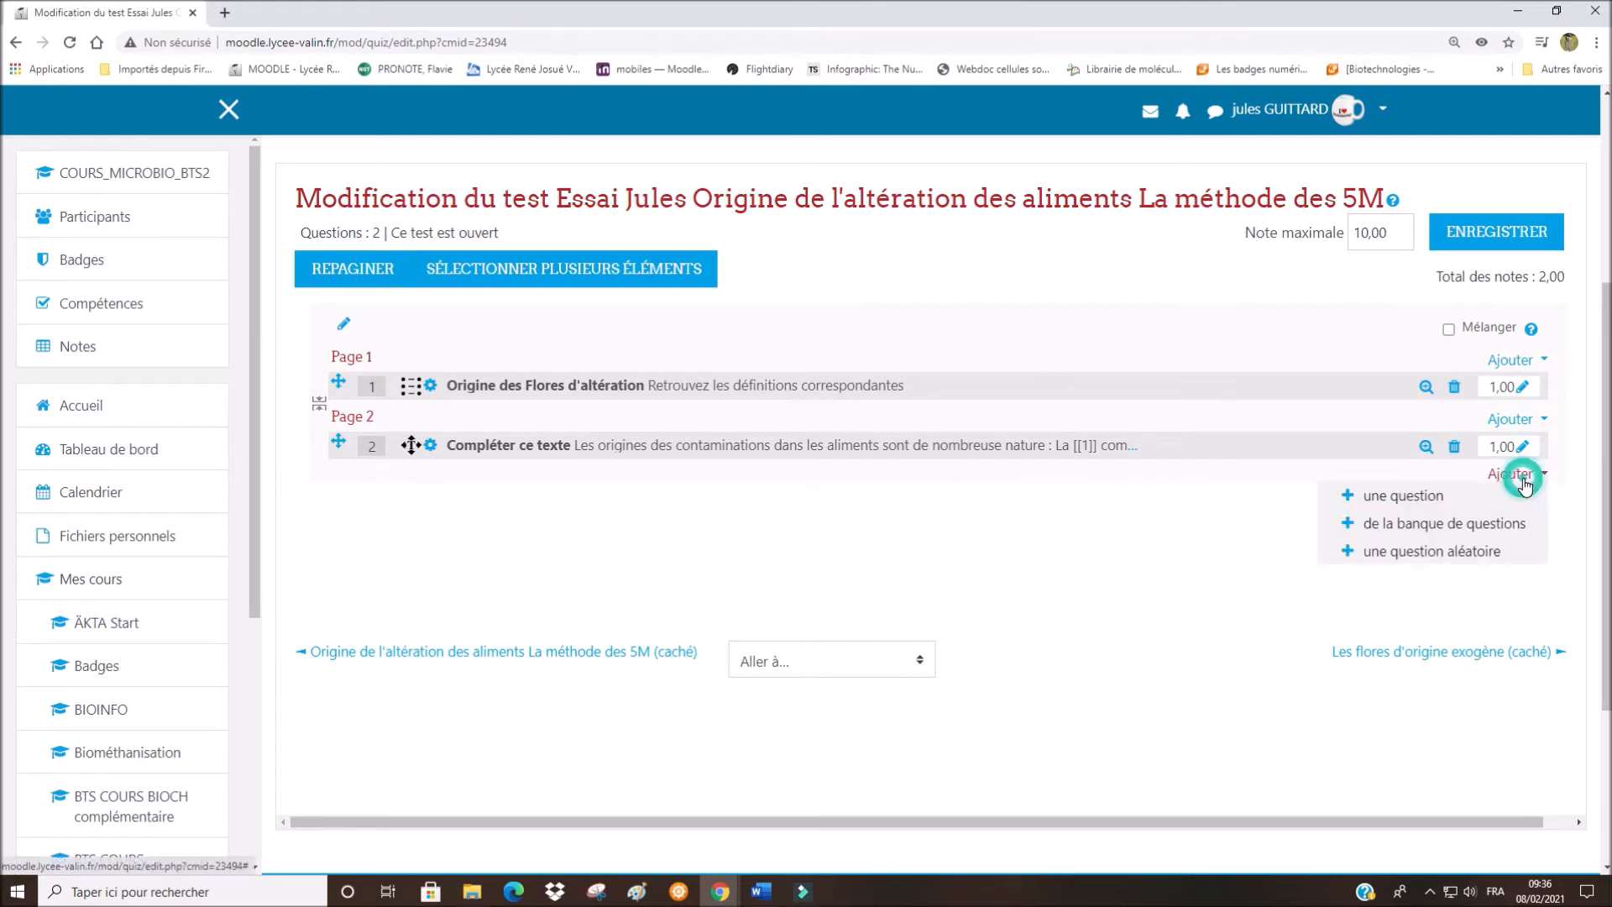
{"action": "left_click", "coordinate": [1427, 499]}
{"action": "left_click_drag", "start_coordinate": [778, 465], "coordinate": [759, 639]}
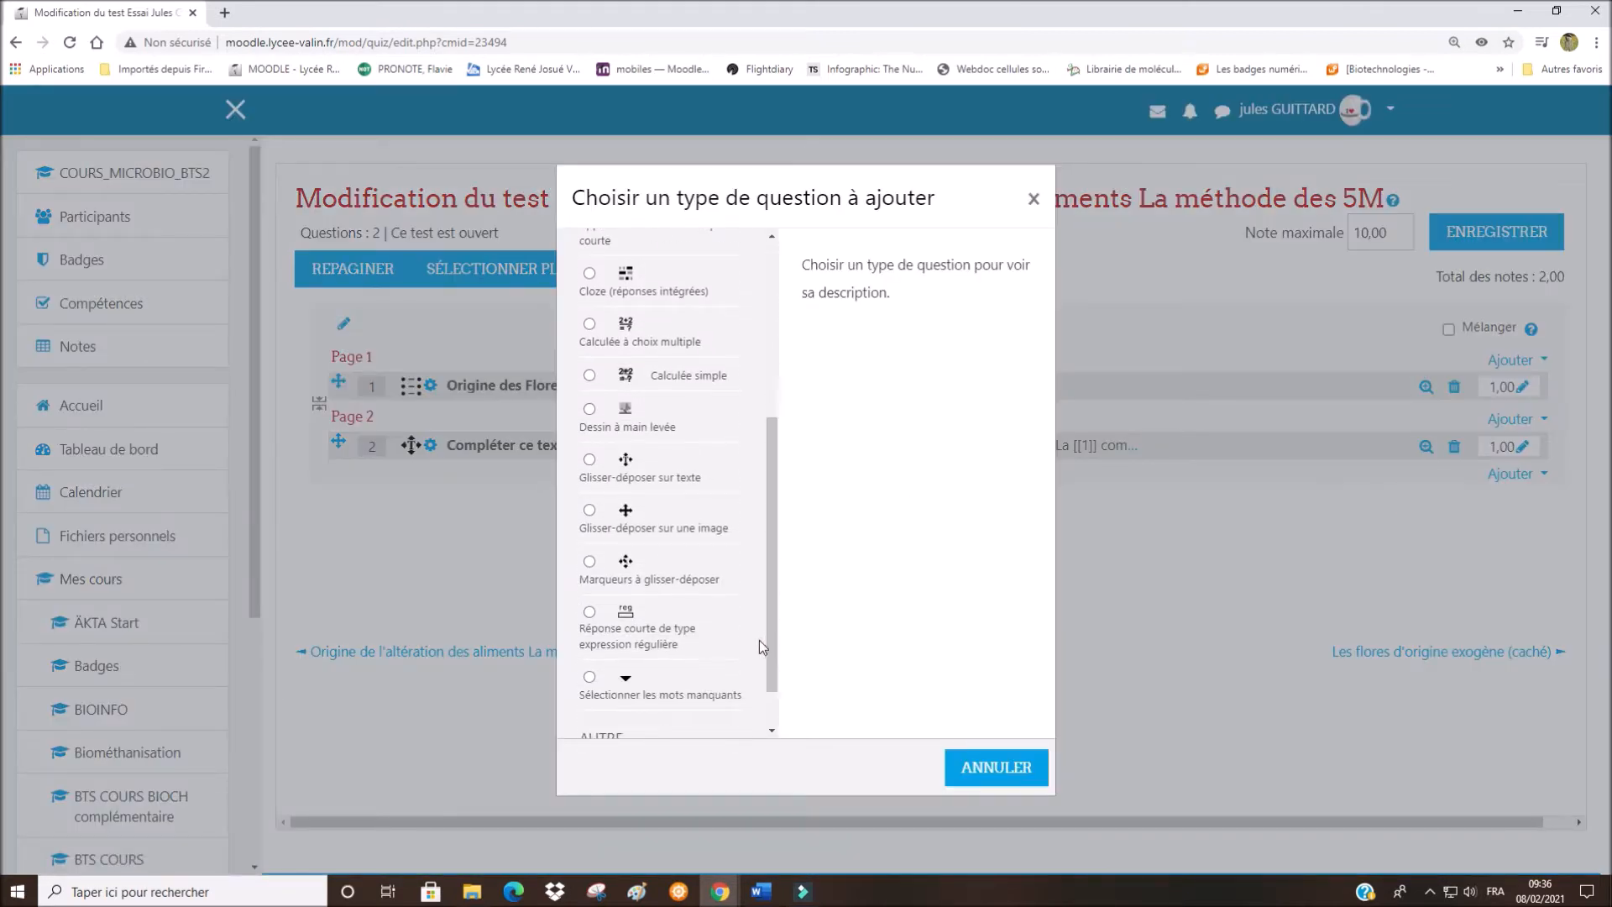
{"action": "left_click", "coordinate": [590, 512]}
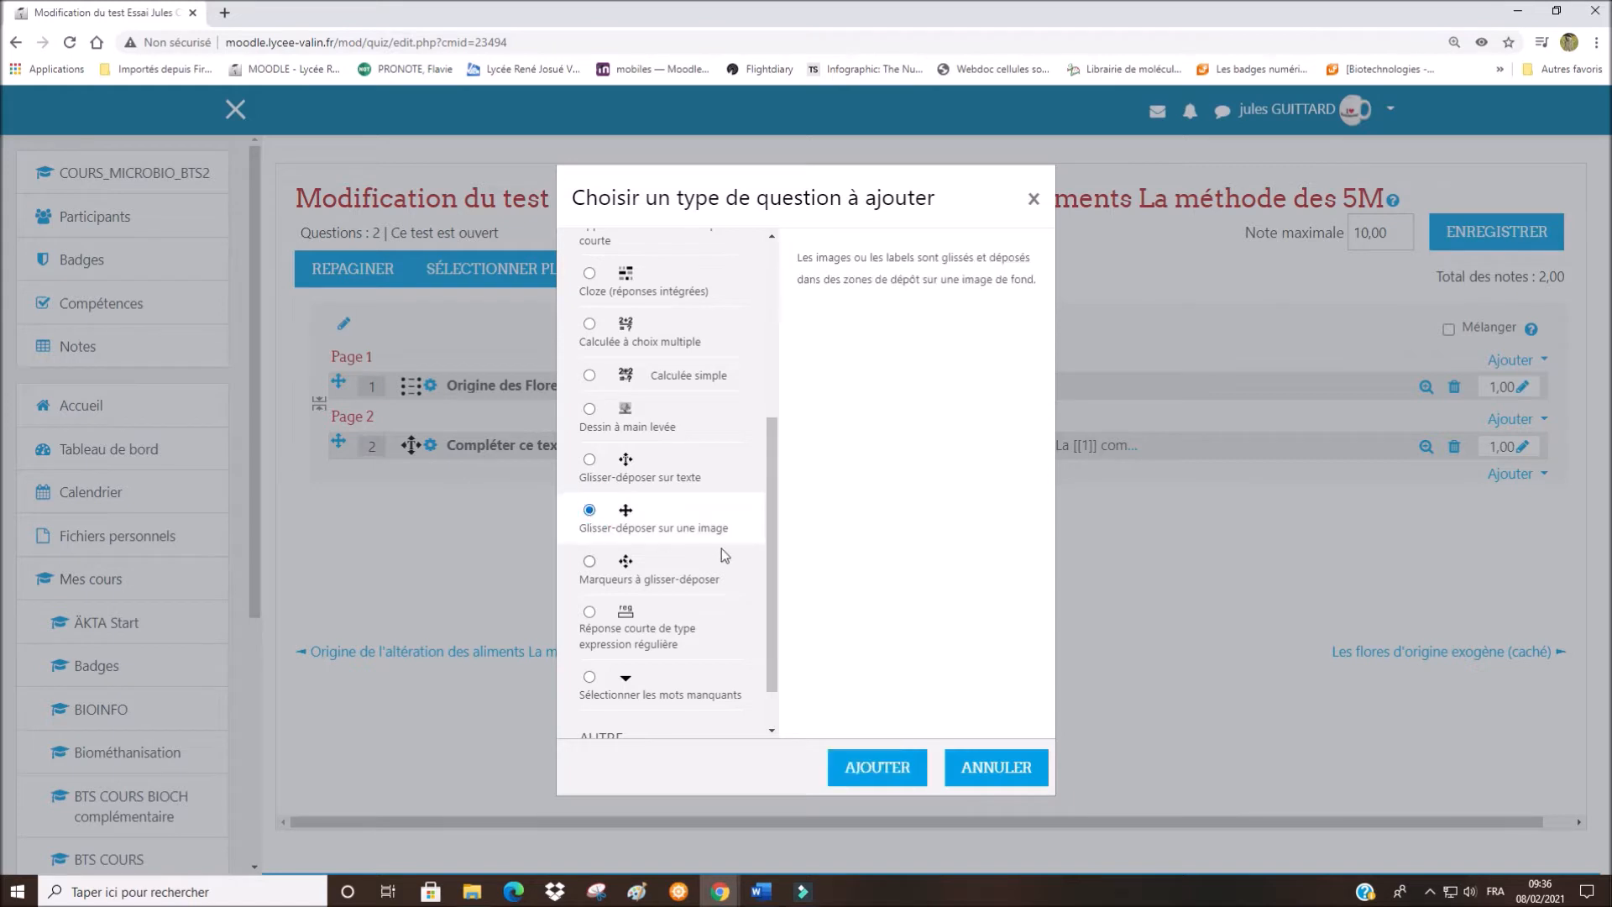
{"action": "scroll", "coordinate": [768, 581], "scroll_direction": "down", "scroll_amount": 1}
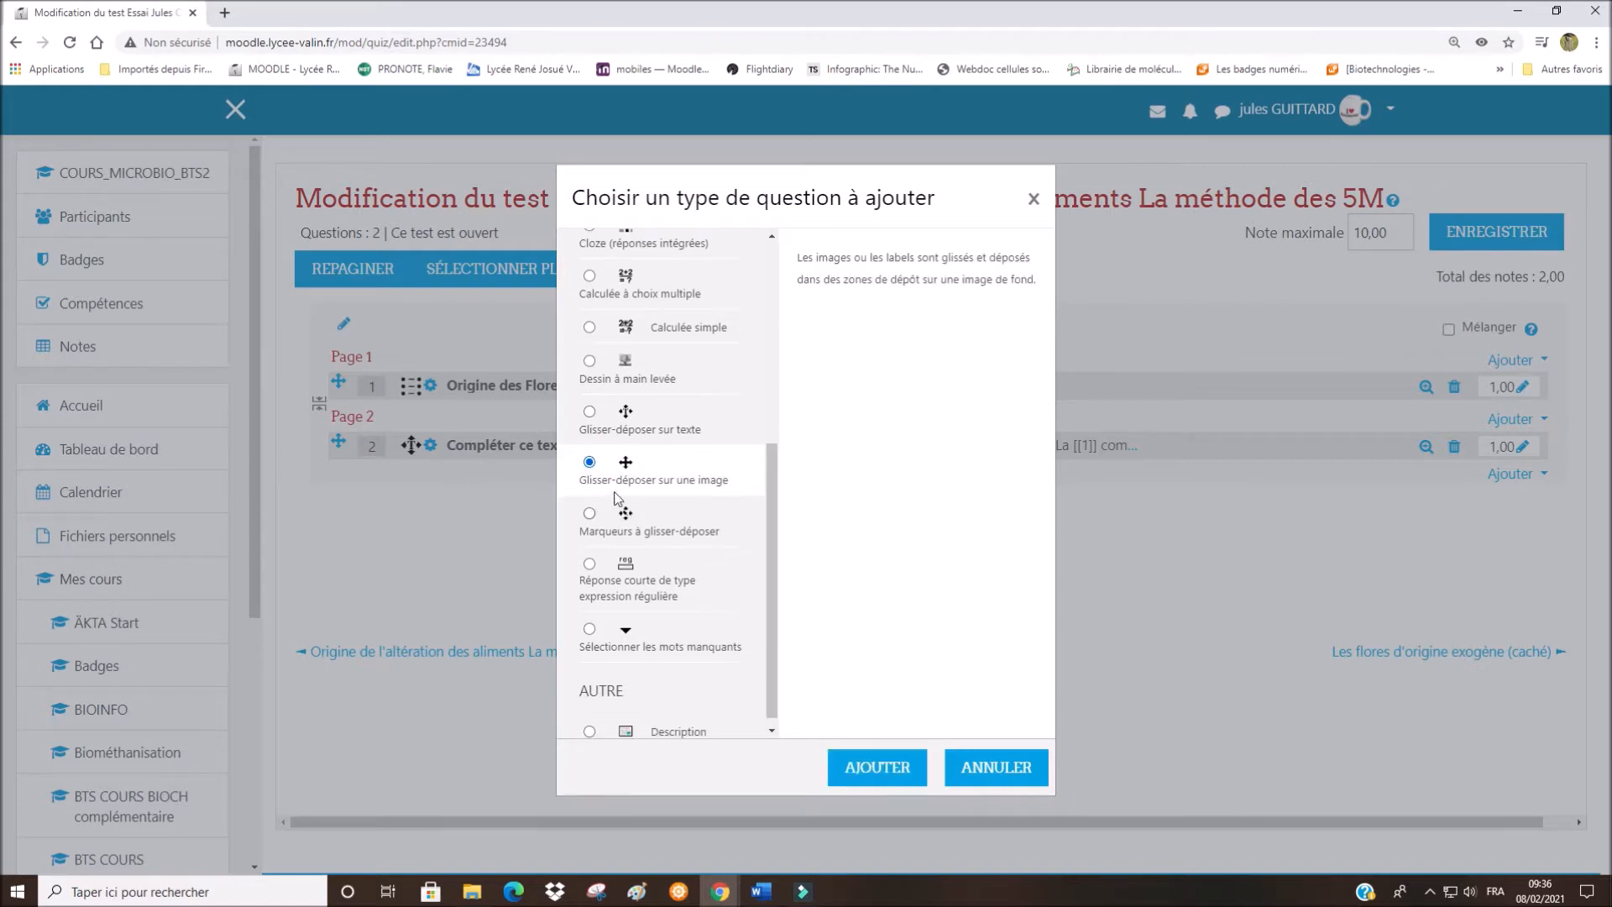
{"action": "left_click", "coordinate": [875, 766]}
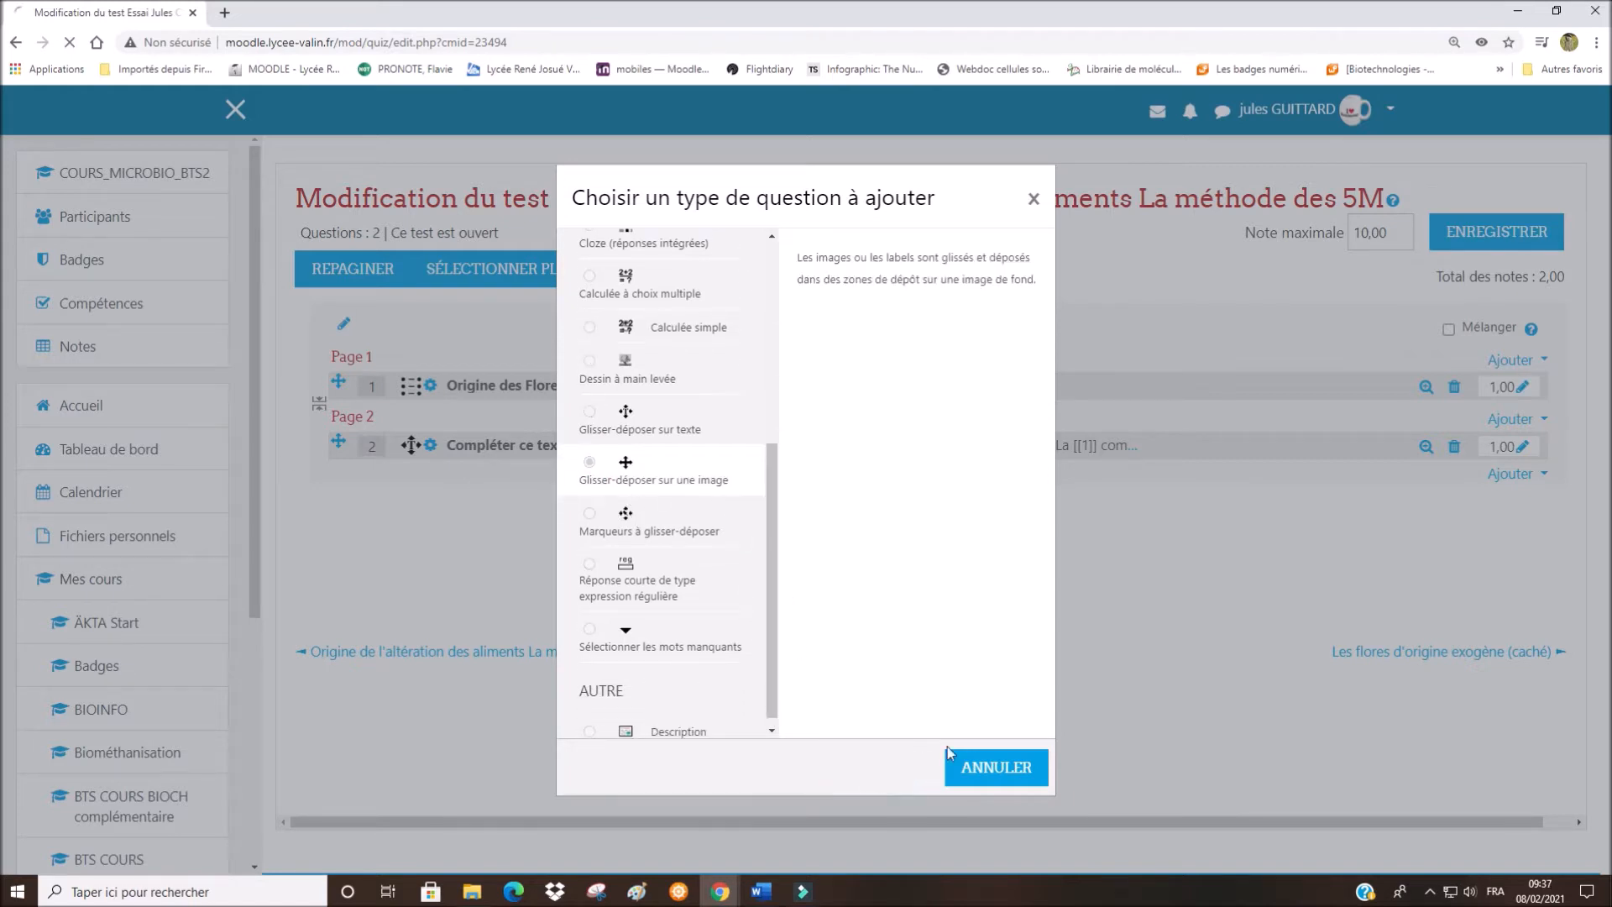
- Name the question "Contaminations des aliments" with the text "Ce diagramme présente les causes potentielles de la contamination de viande de boeuf hachée"
{"action": "scroll", "coordinate": [1018, 671], "scroll_direction": "down", "scroll_amount": 3}
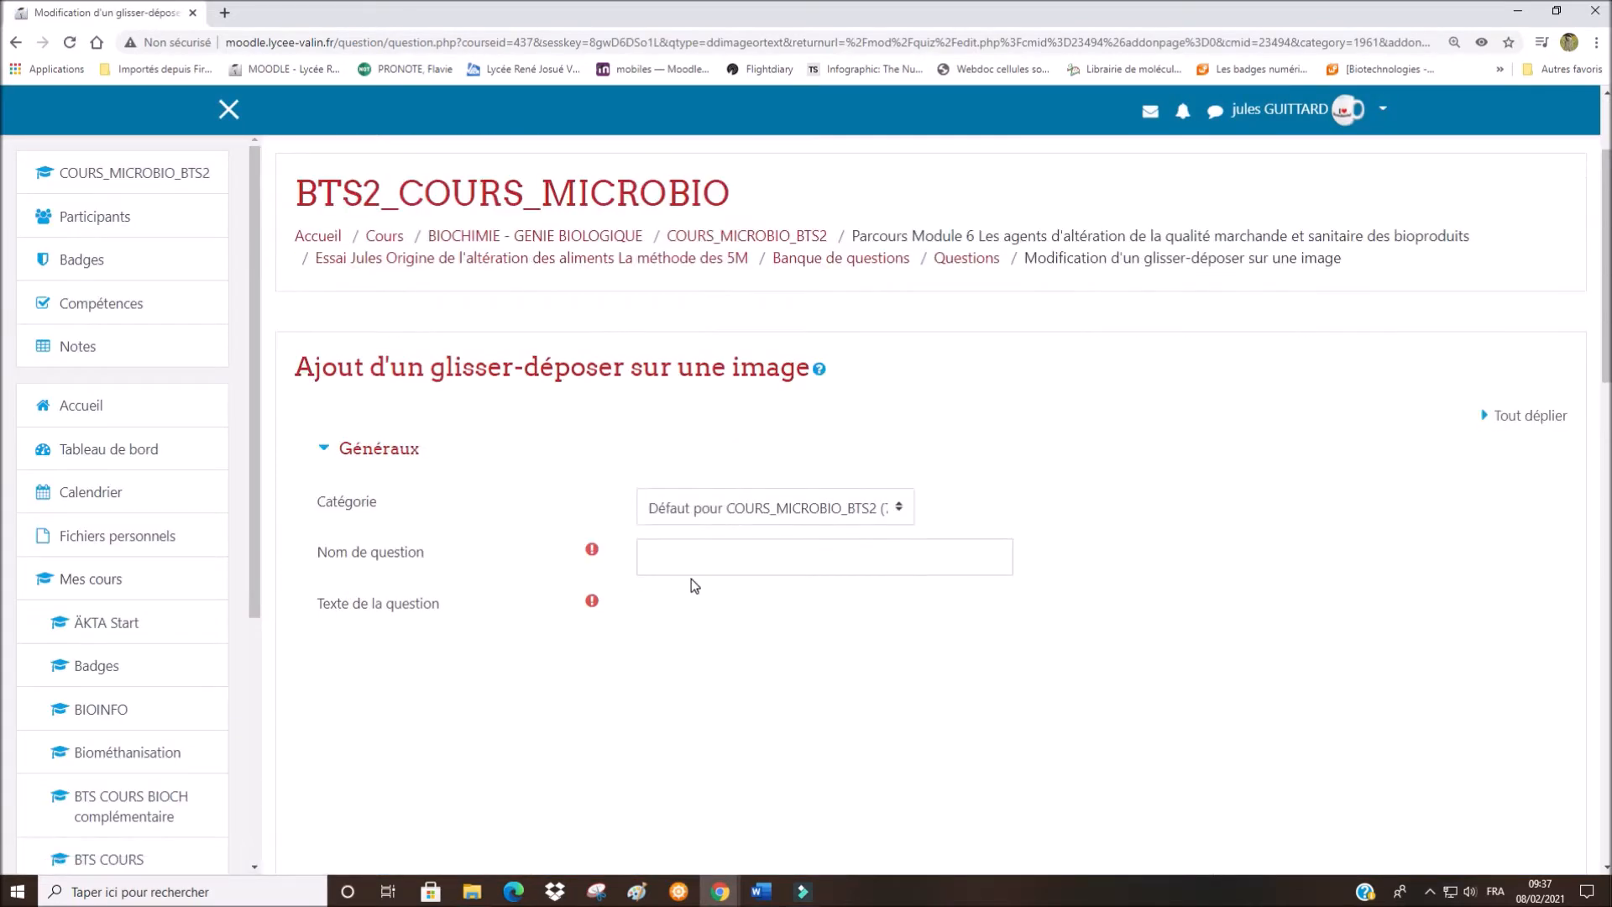
{"action": "left_click", "coordinate": [644, 468]}
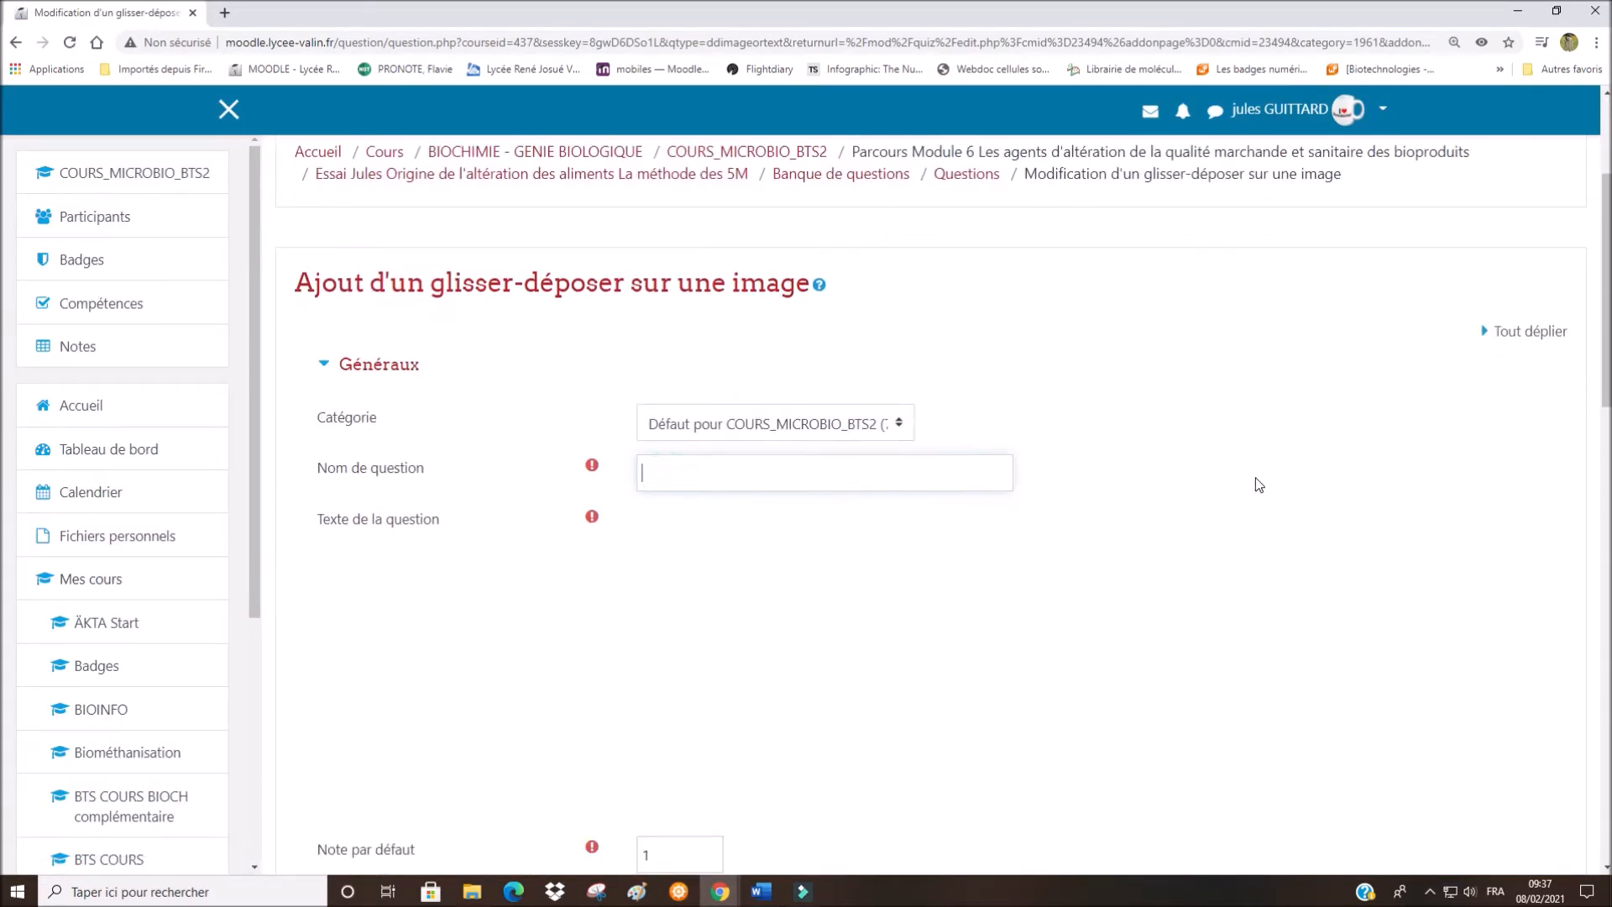
{"action": "scroll", "coordinate": [1256, 476], "scroll_direction": "down", "scroll_amount": 1}
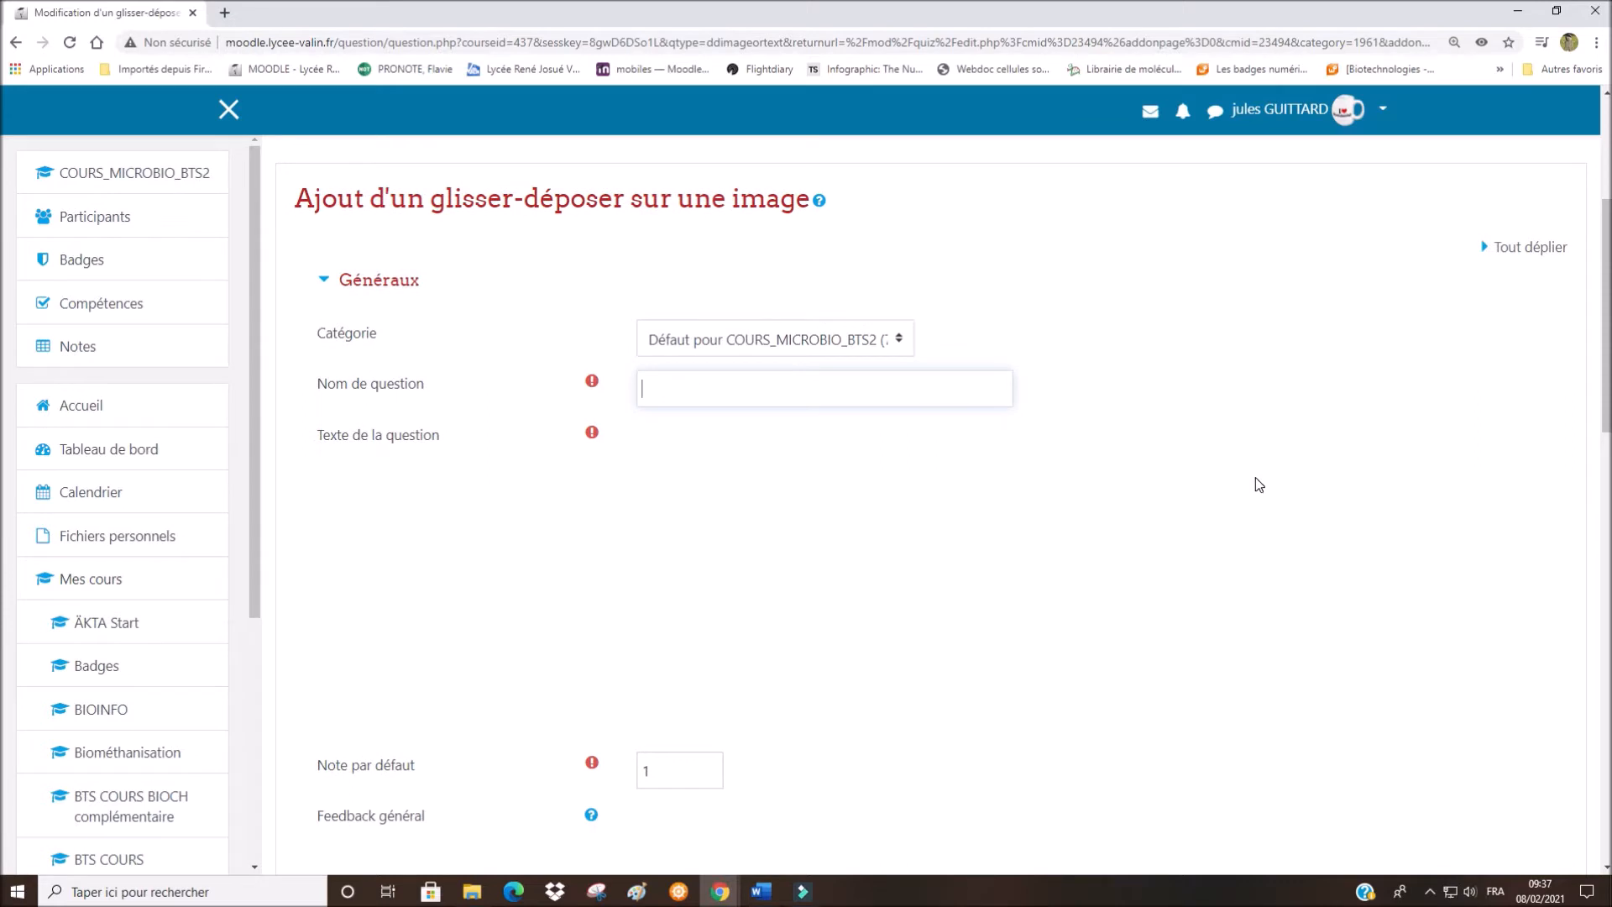
{"action": "type", "text": "Contaminations des aliments"}
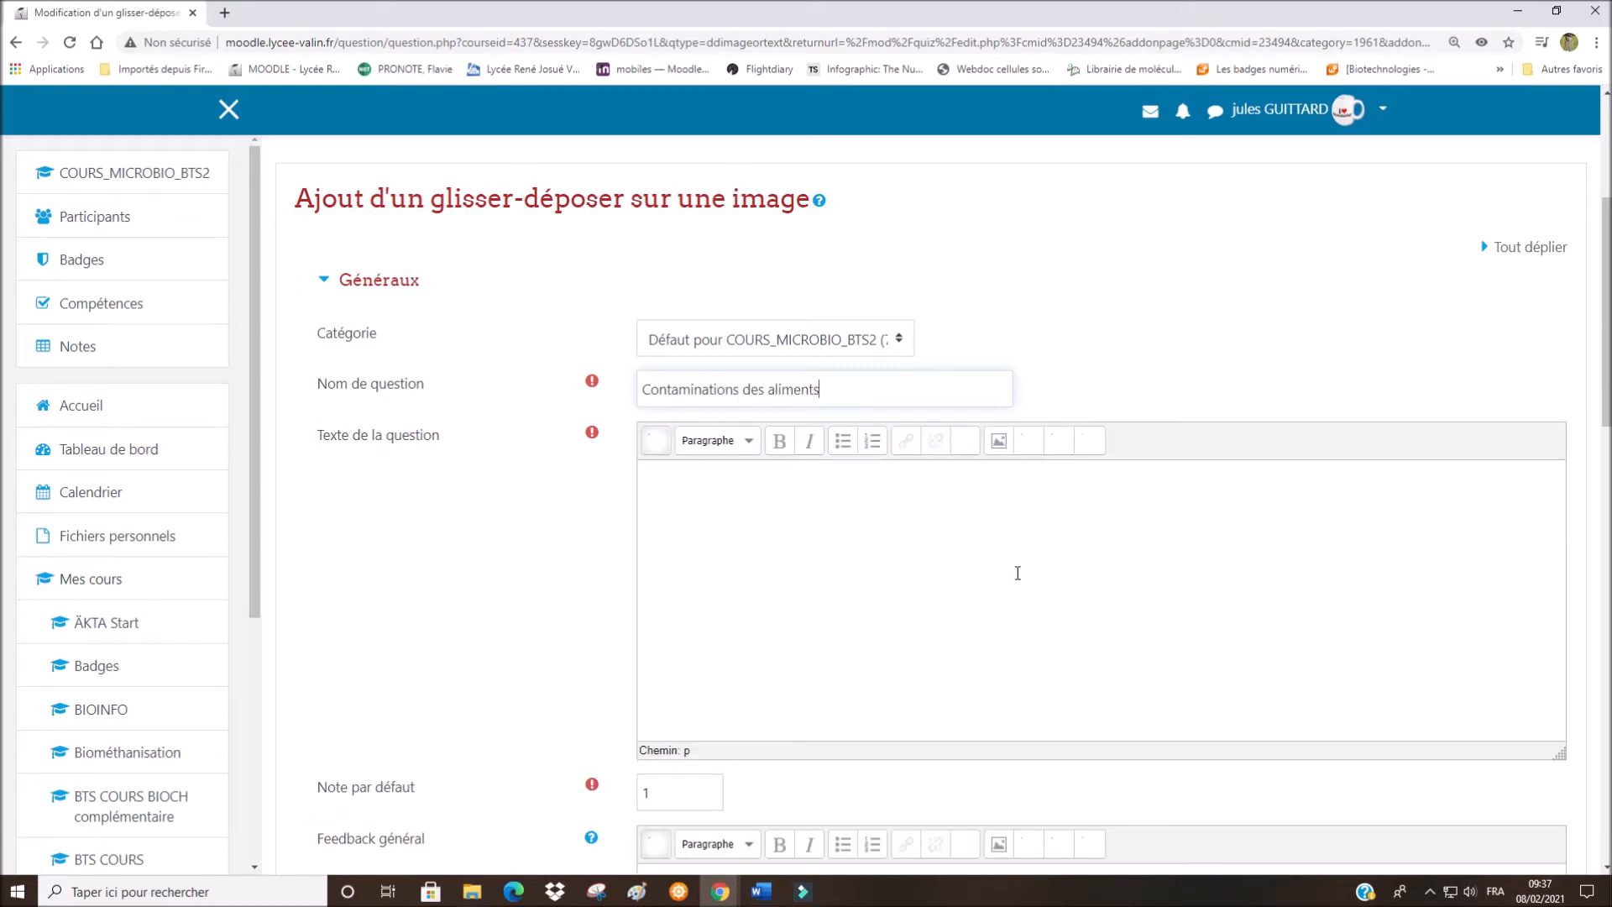
{"action": "left_click", "coordinate": [702, 524]}
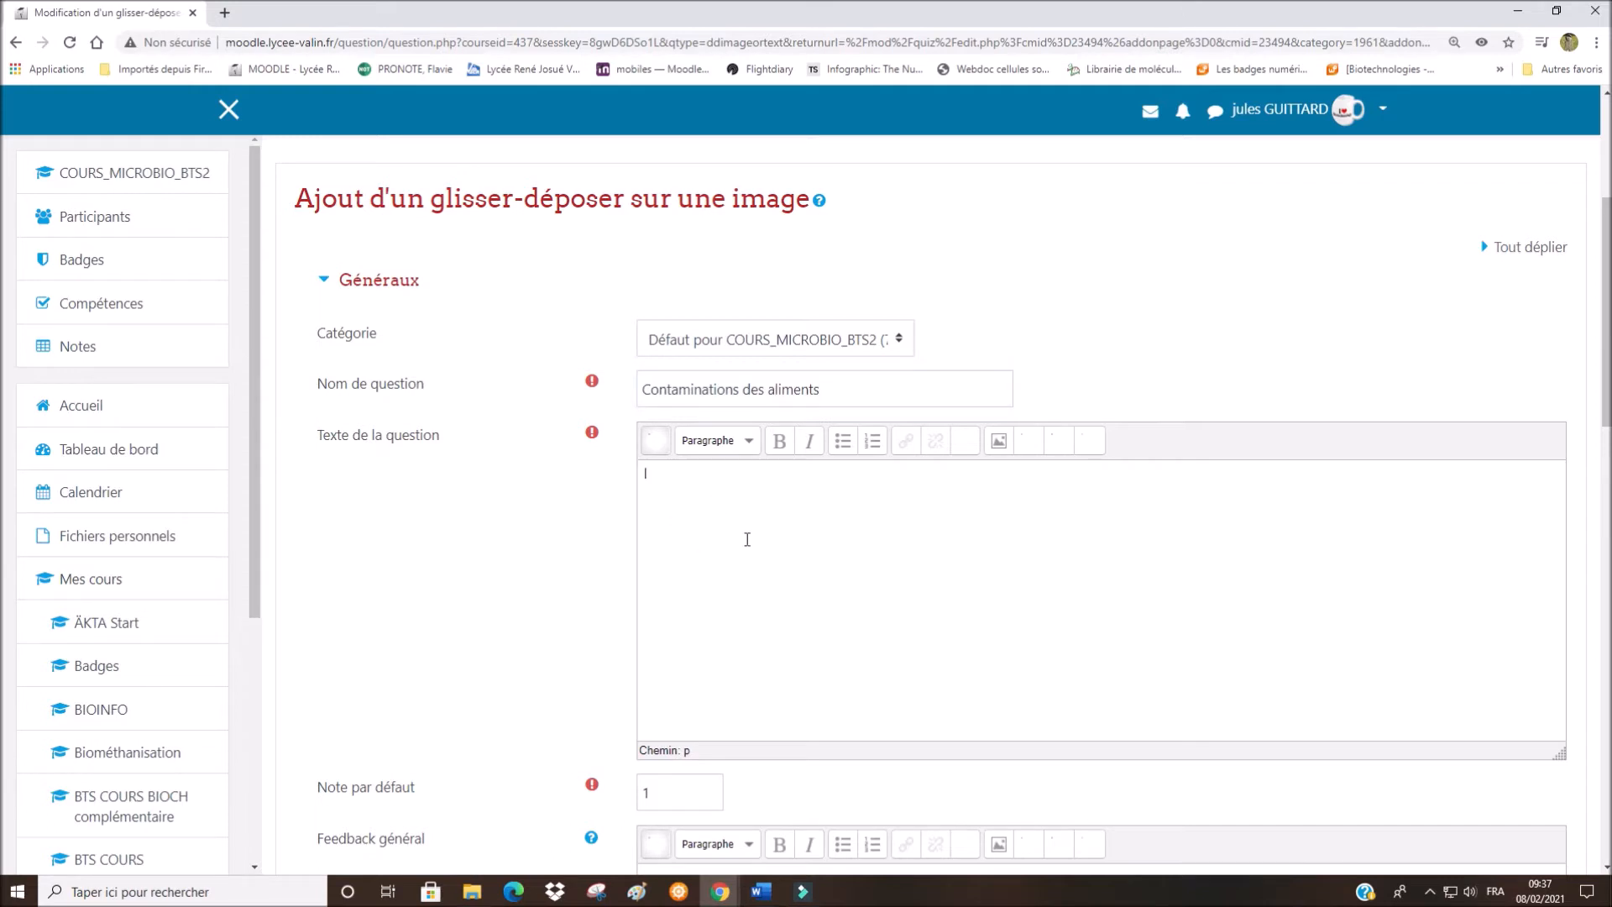
{"action": "type", "text": "Ce diagramme présente les causes potentielles de la contamination de viande de boeuf hachée"}
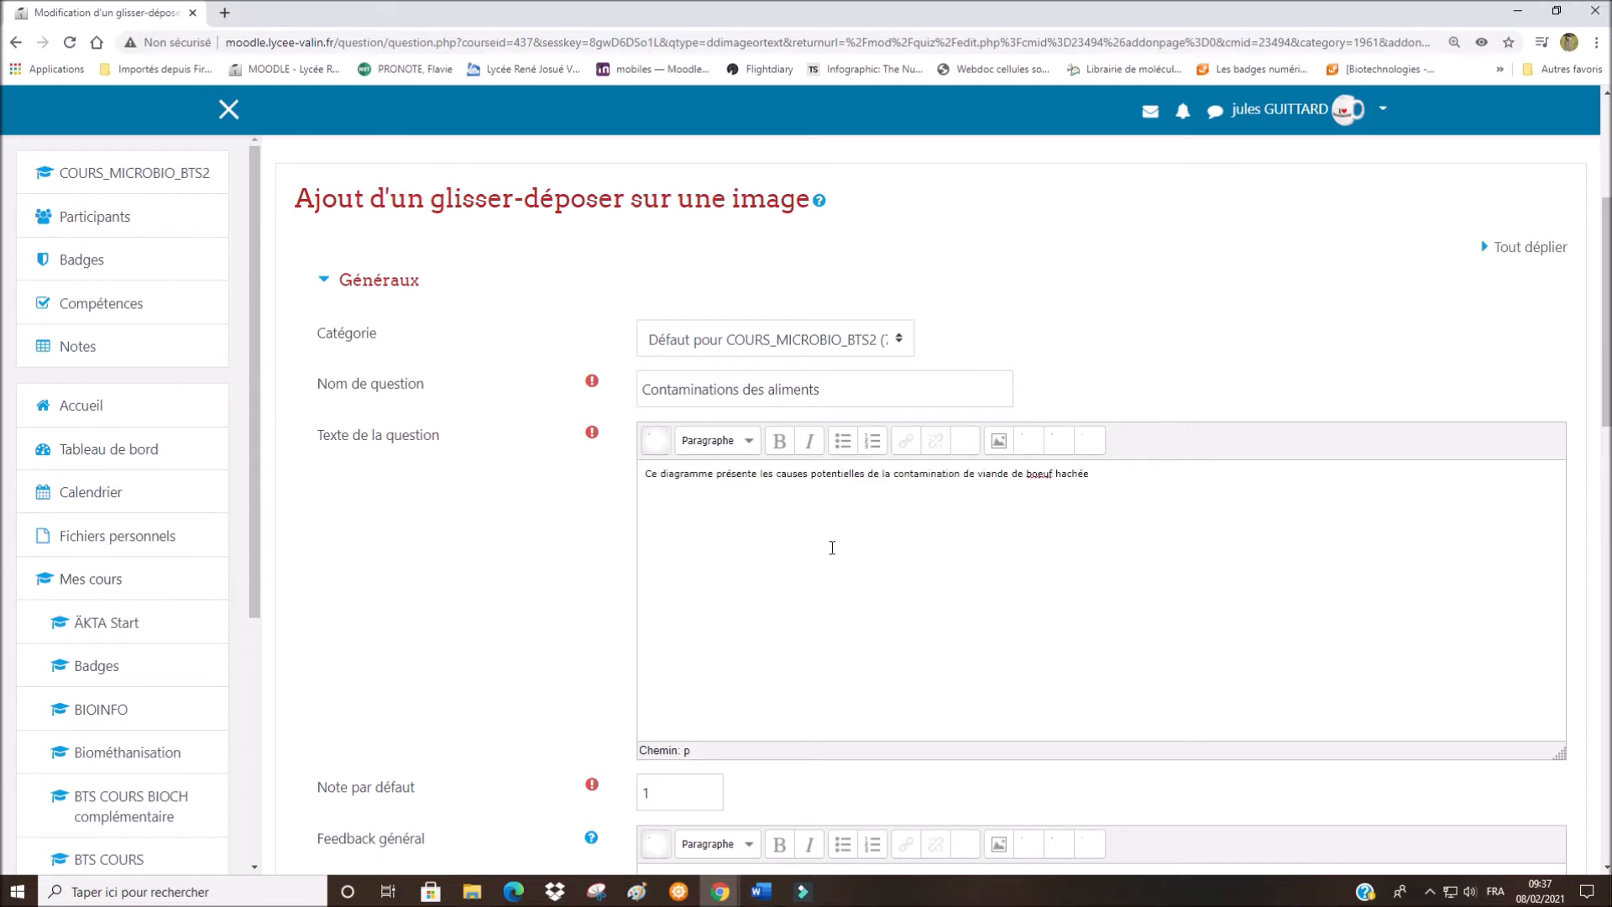
- Upload the blank fishbone cause-and-effect diagram PNG as the question's background image
{"action": "scroll", "coordinate": [835, 551], "scroll_direction": "down", "scroll_amount": 2}
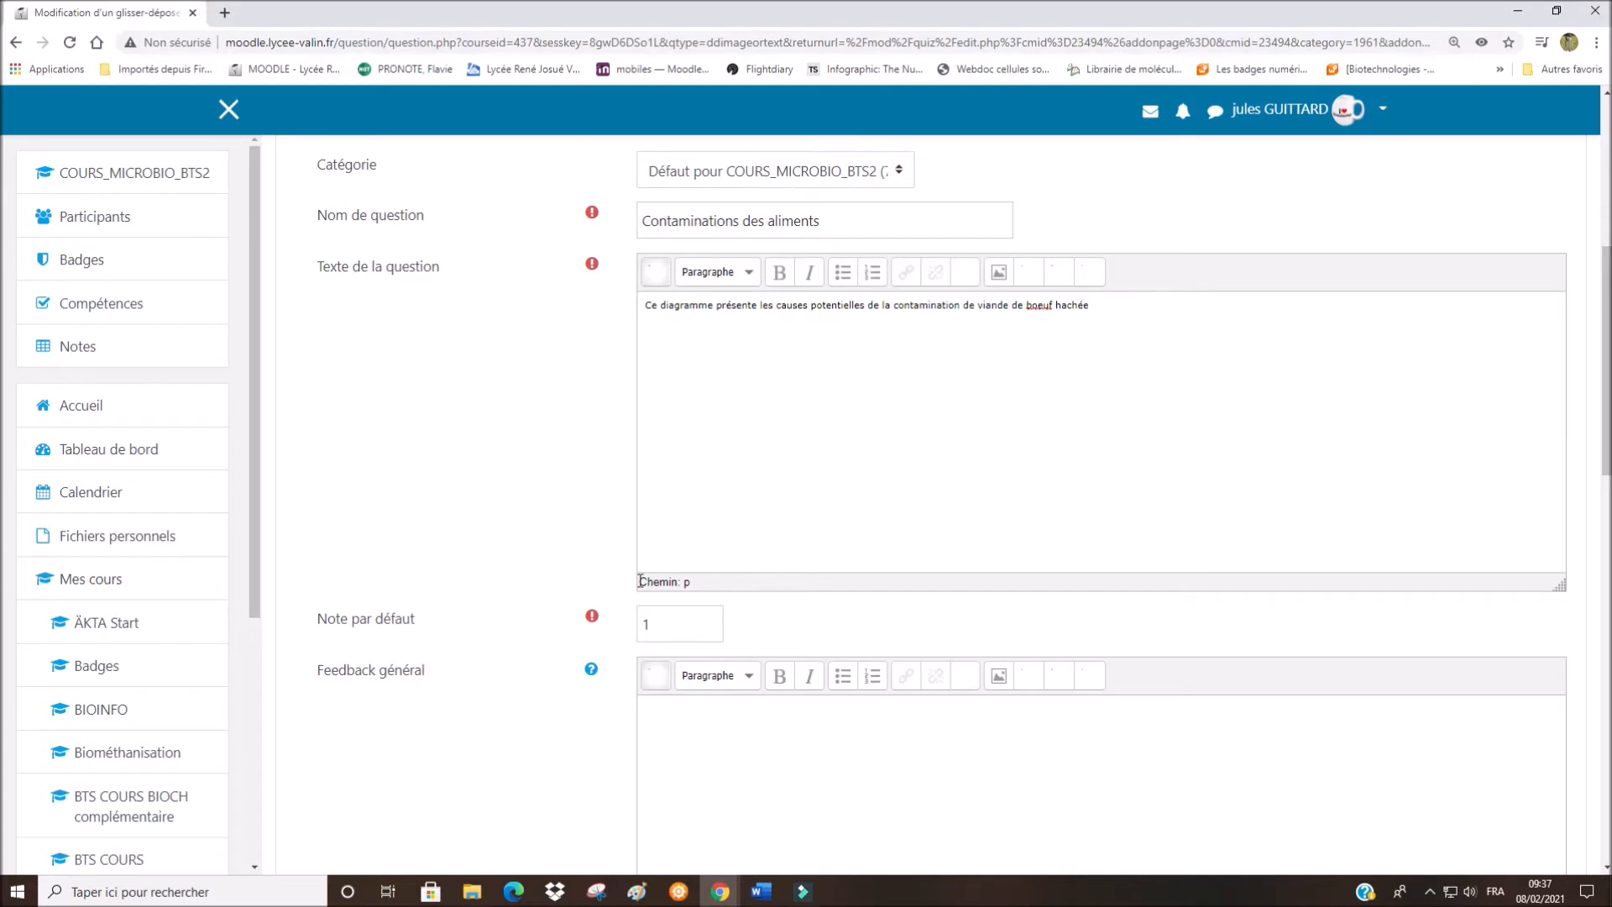
{"action": "scroll", "coordinate": [647, 577], "scroll_direction": "down", "scroll_amount": 2}
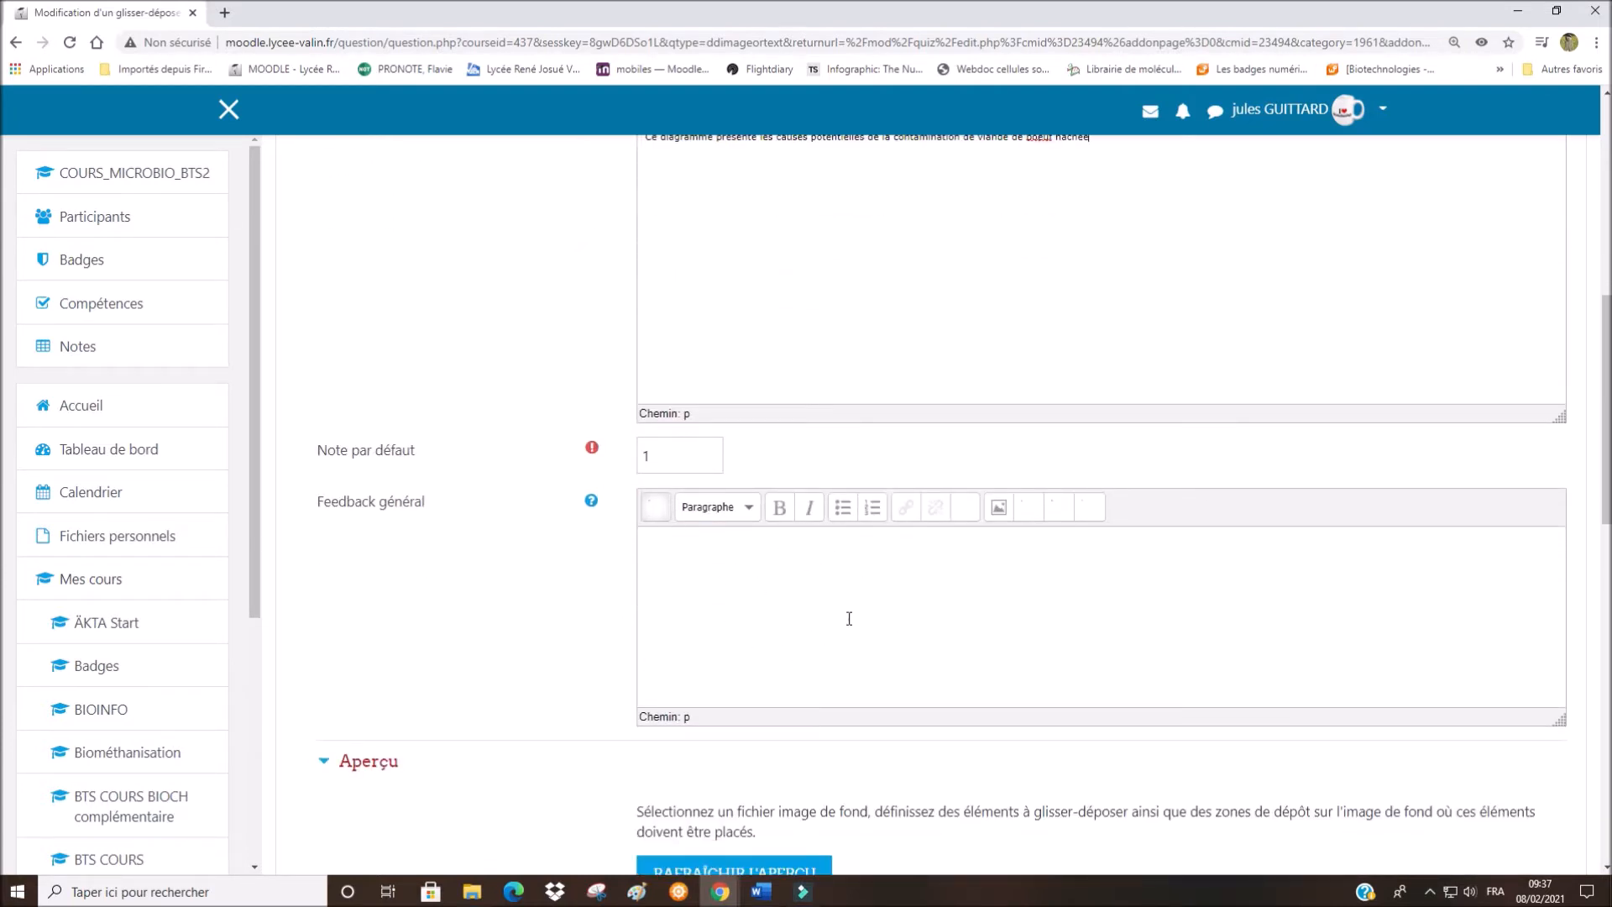
{"action": "scroll", "coordinate": [884, 608], "scroll_direction": "down", "scroll_amount": 3}
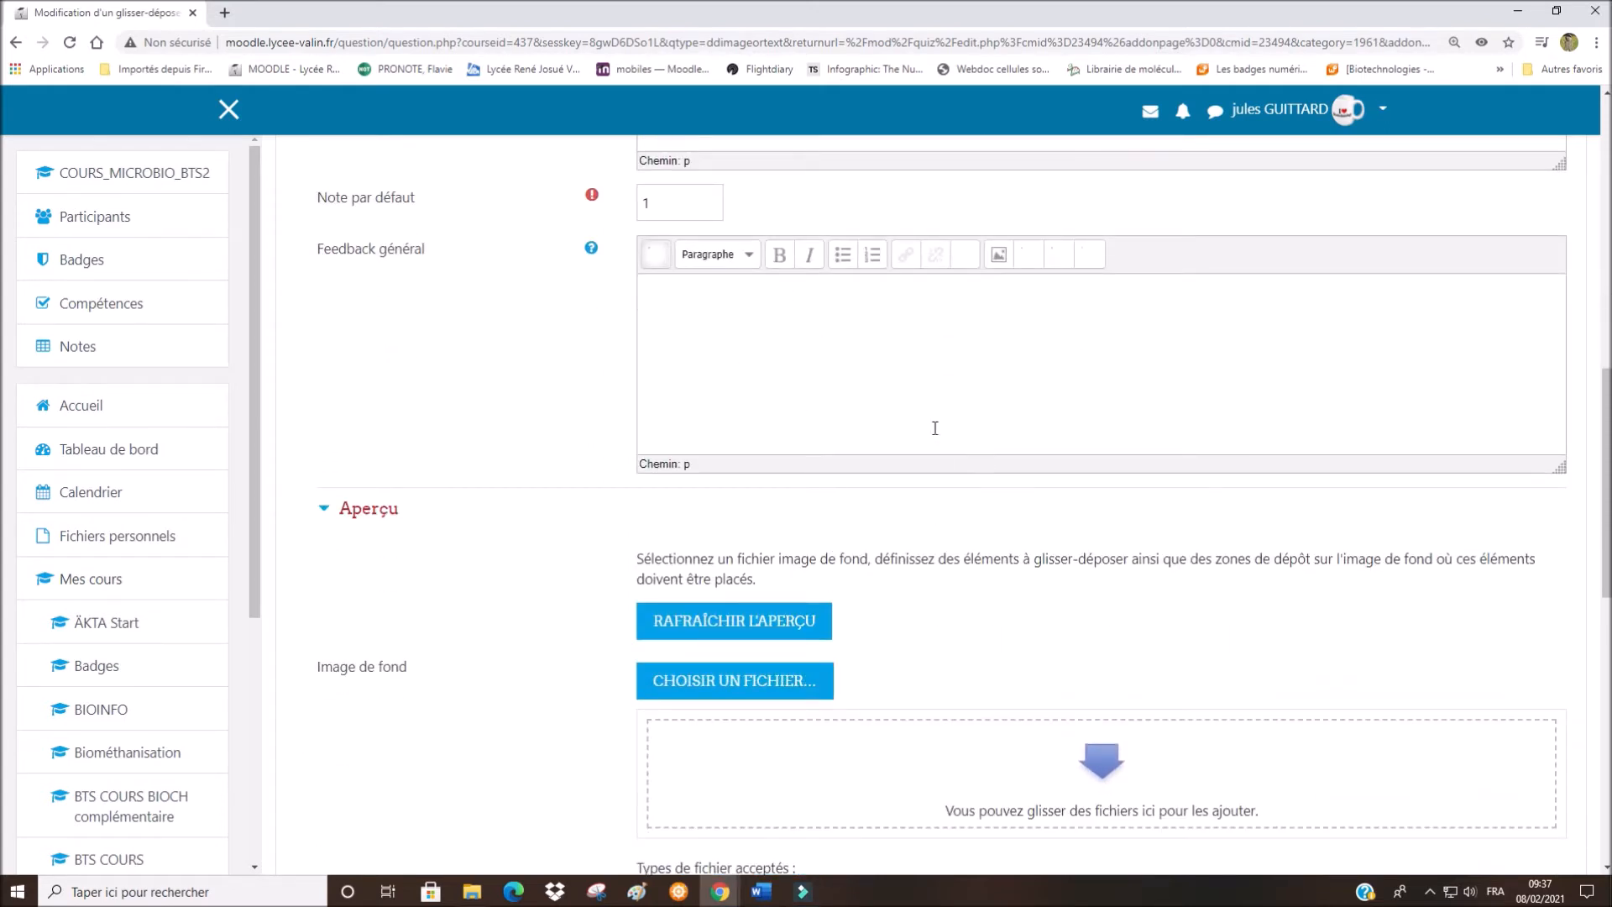
{"action": "scroll", "coordinate": [873, 442], "scroll_direction": "down", "scroll_amount": 4}
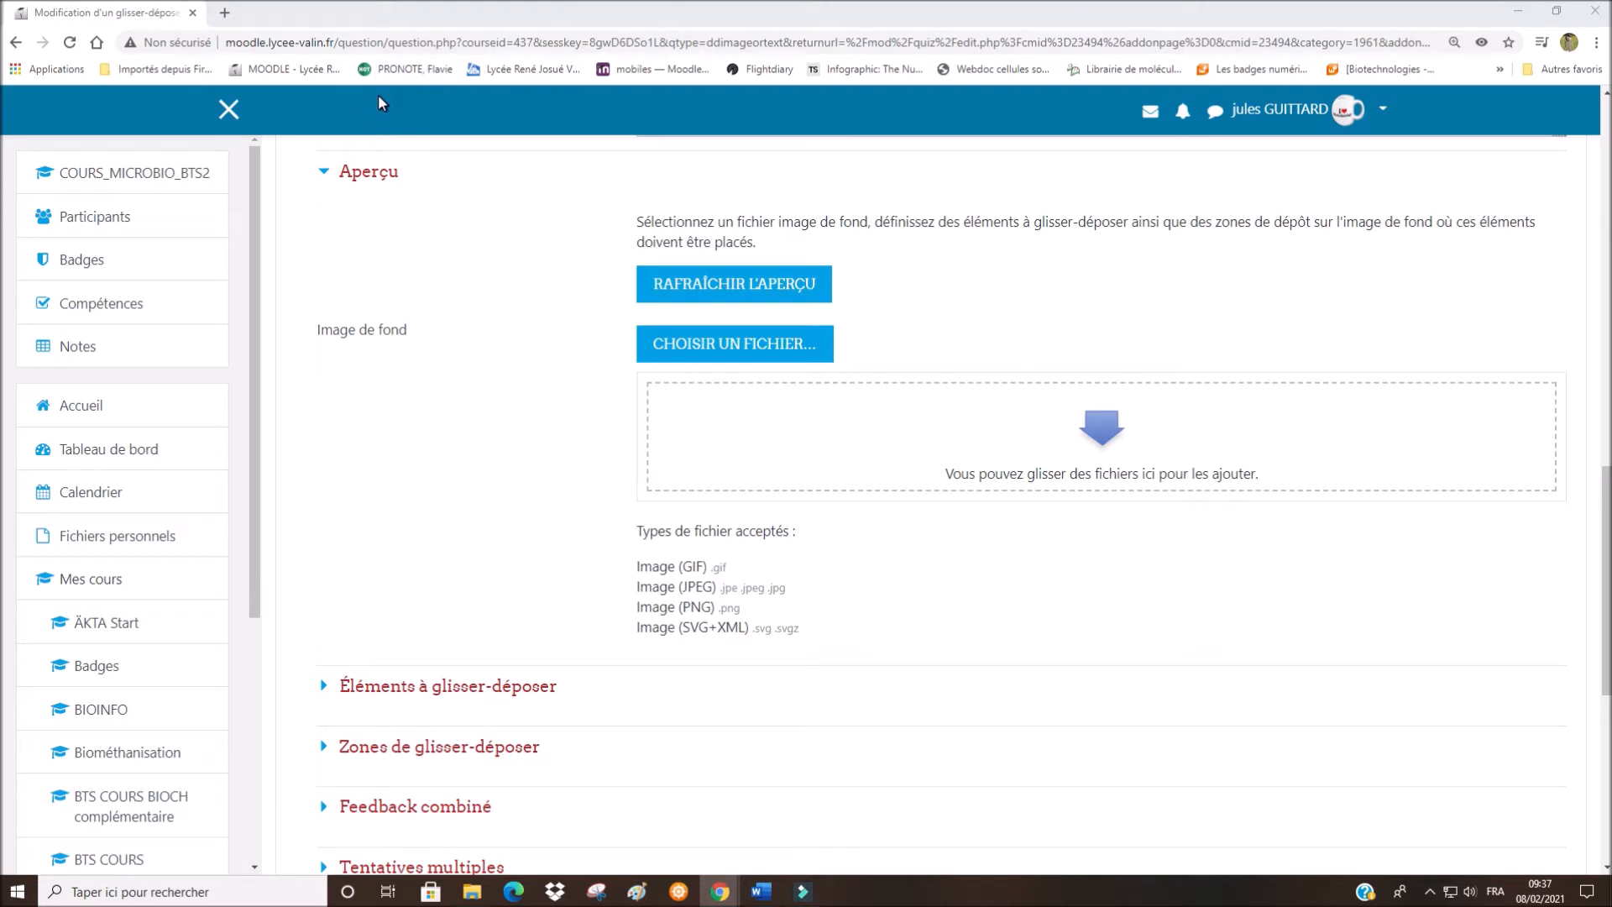
{"action": "left_click_drag", "start_coordinate": [378, 101], "coordinate": [769, 447]}
{"action": "scroll", "coordinate": [1062, 461], "scroll_direction": "down", "scroll_amount": 3}
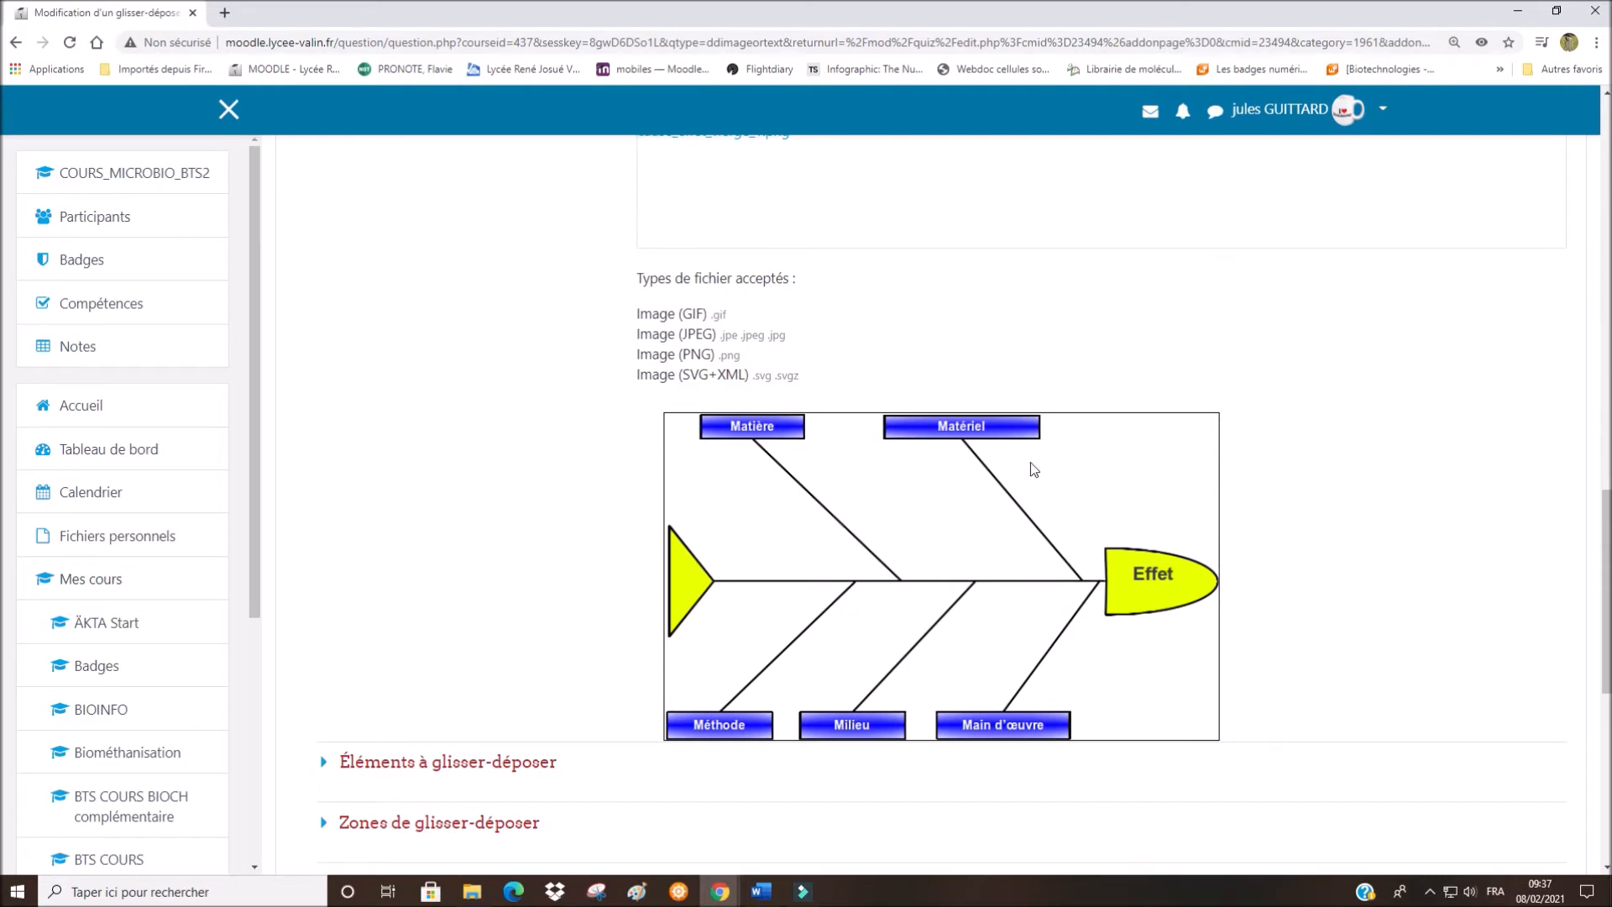
- Set draggable item 1 to the type "Texte à glisser-déposer" with the text "Air pollué", keeping it in group 1
{"action": "scroll", "coordinate": [1065, 545], "scroll_direction": "down", "scroll_amount": 4}
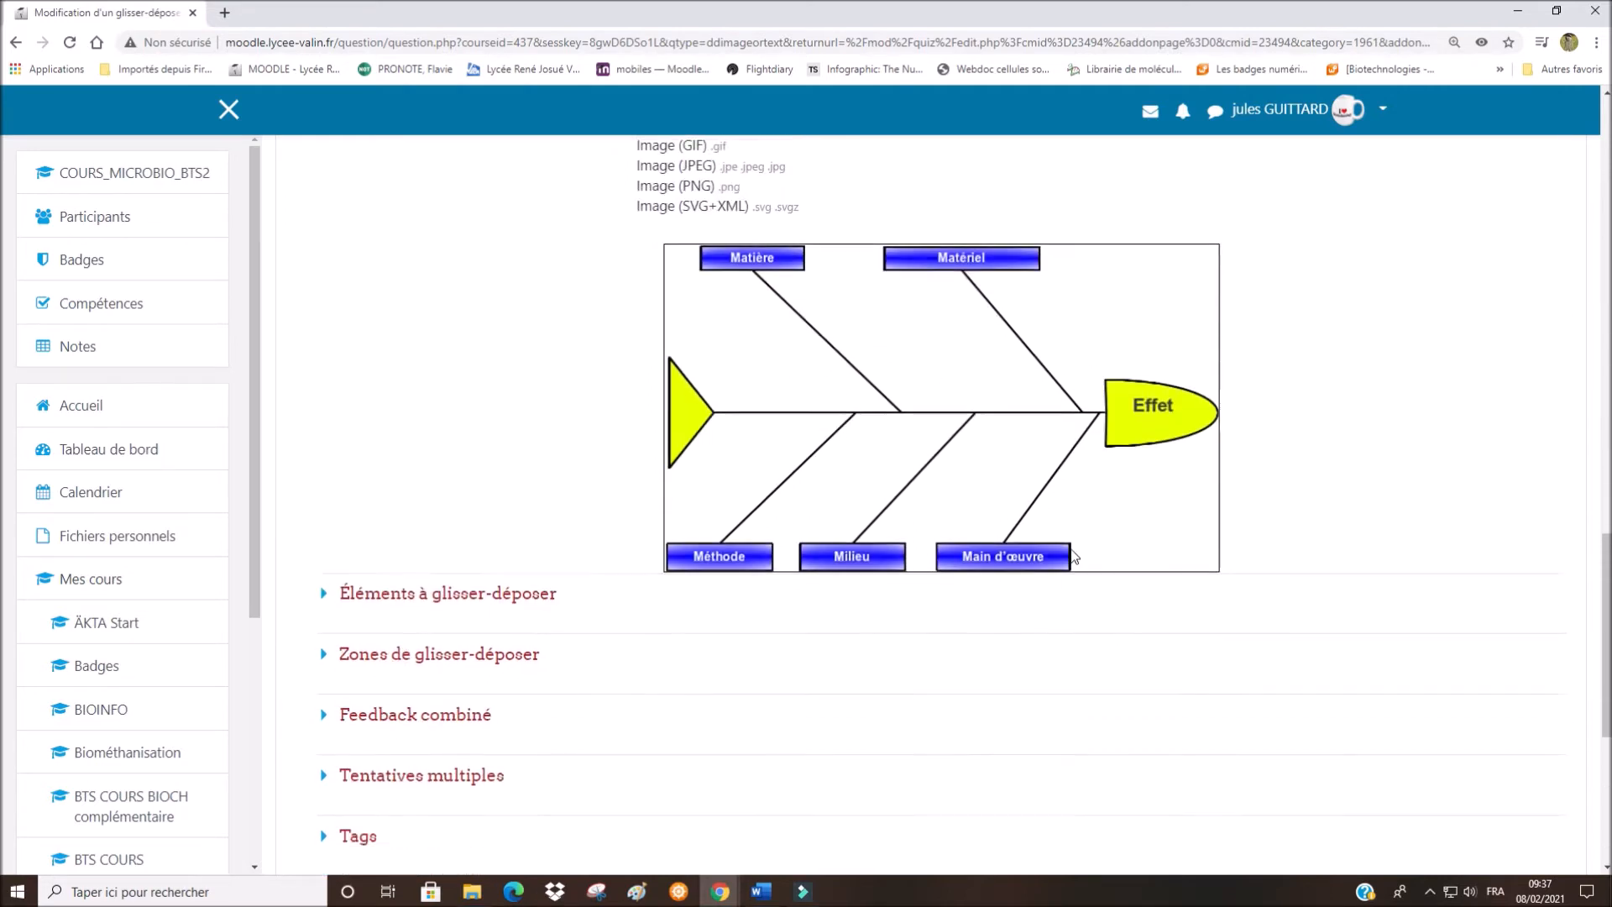
{"action": "scroll", "coordinate": [1010, 502], "scroll_direction": "down", "scroll_amount": 1}
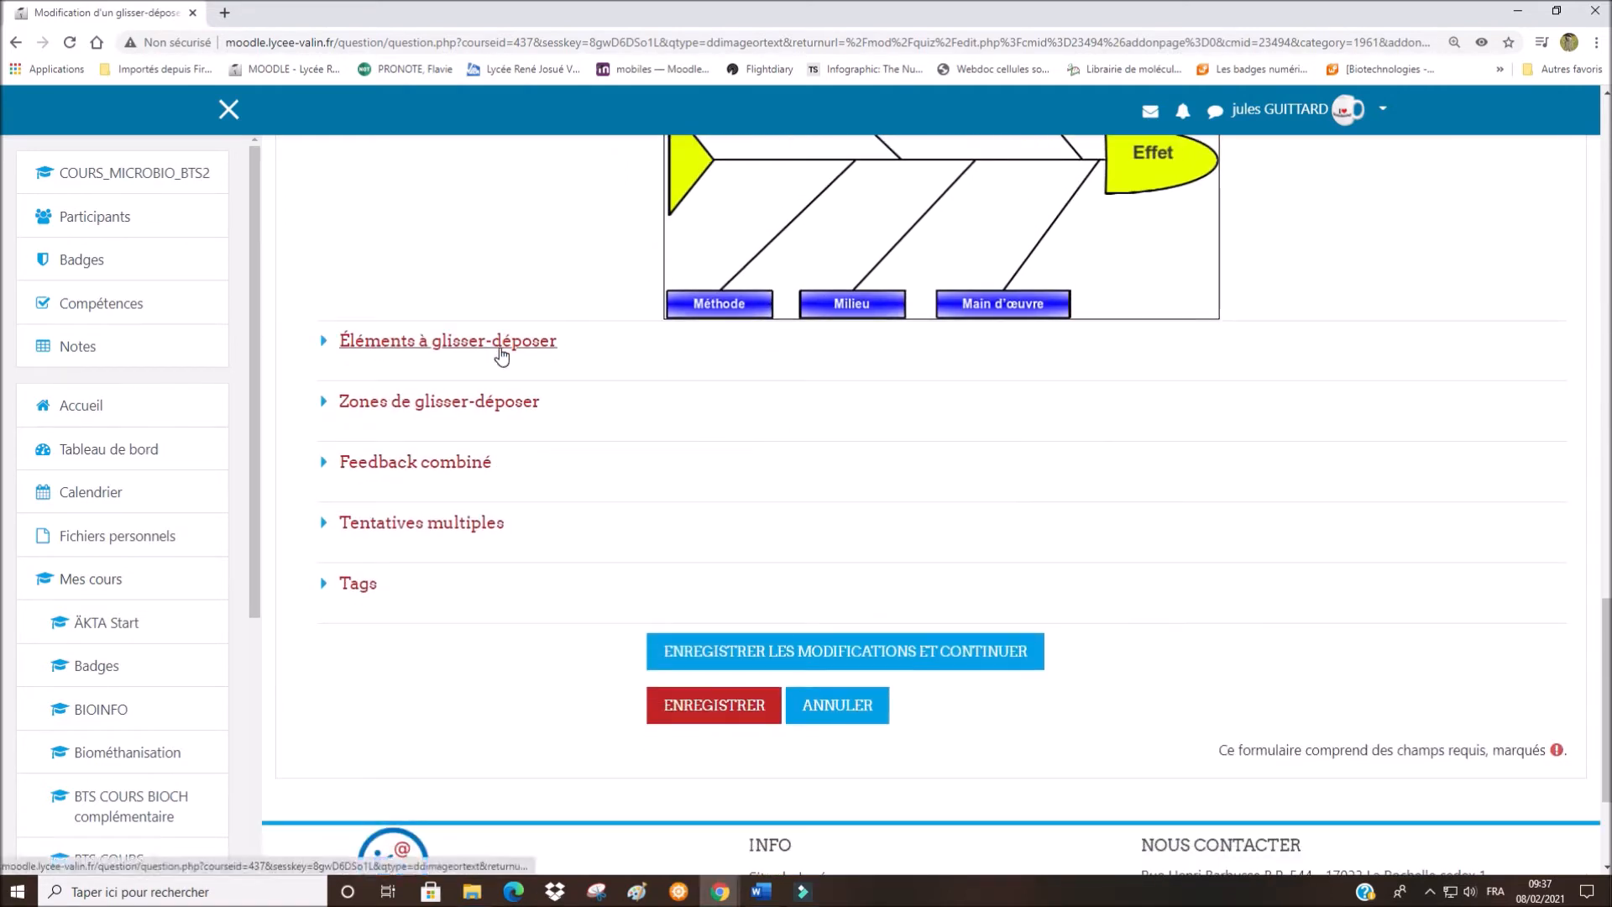
{"action": "left_click", "coordinate": [501, 356]}
{"action": "scroll", "coordinate": [615, 413], "scroll_direction": "down", "scroll_amount": 1}
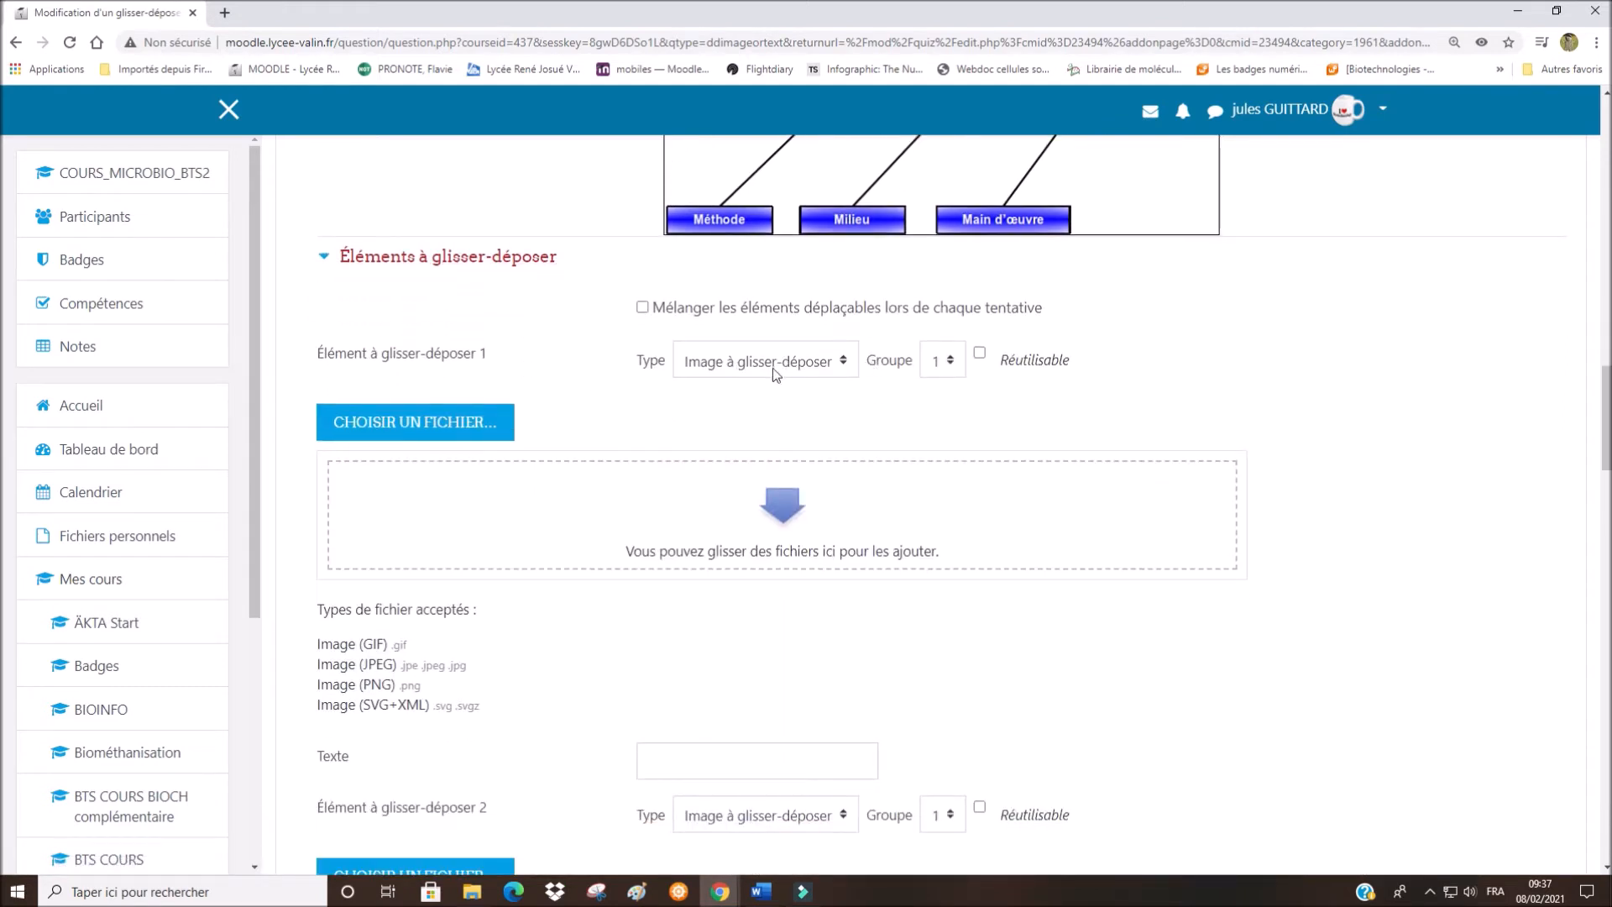
{"action": "left_click", "coordinate": [845, 371]}
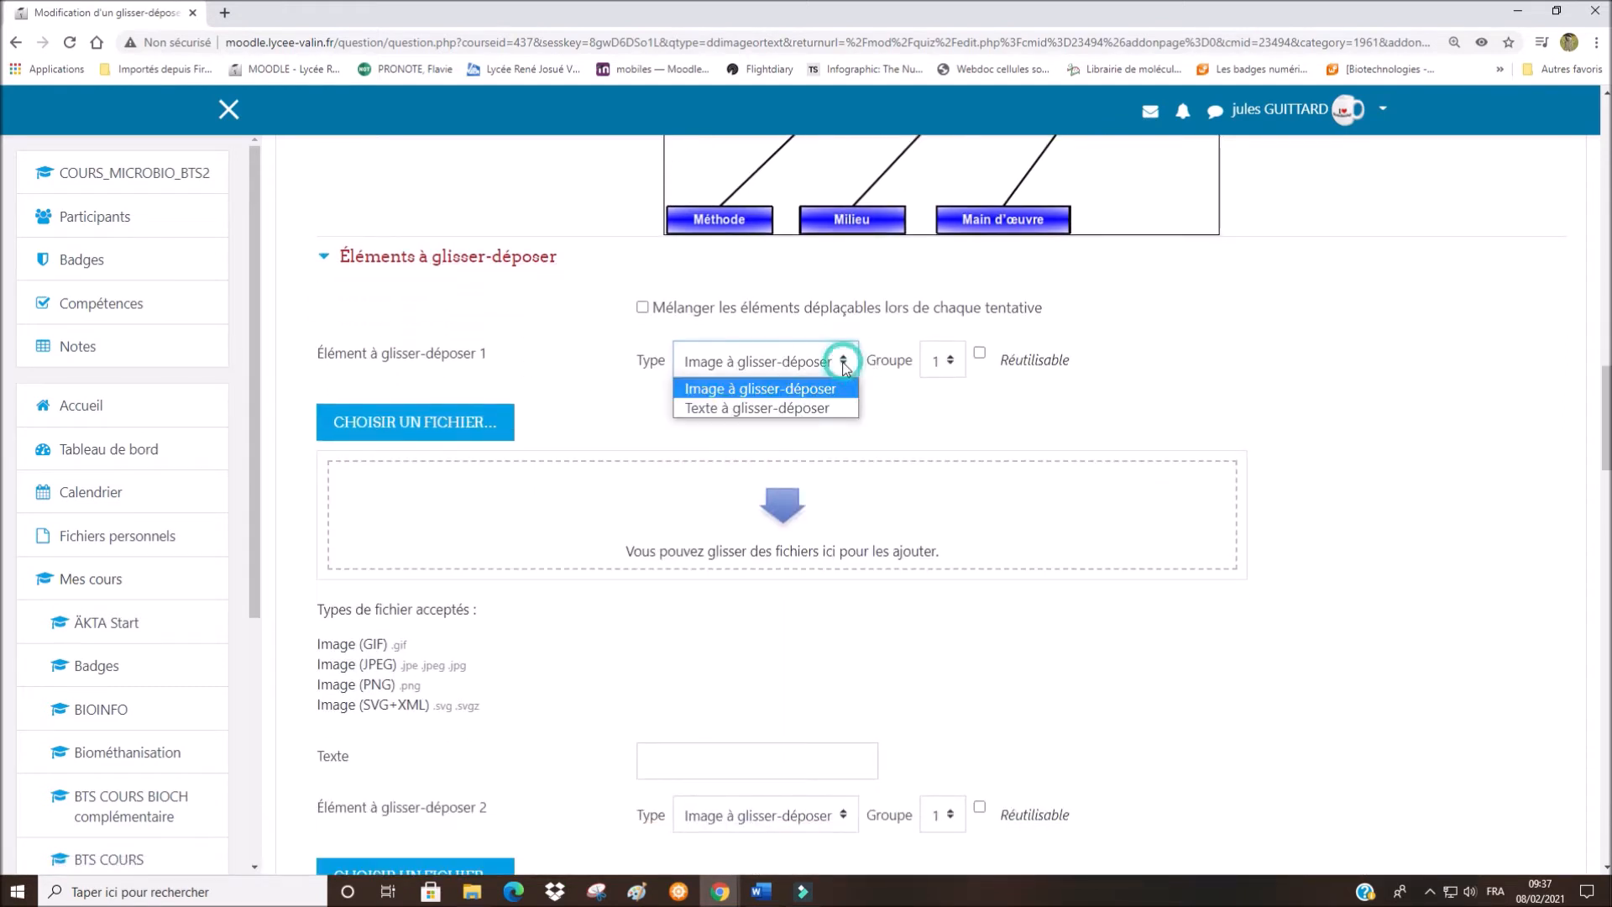
{"action": "left_click", "coordinate": [798, 410]}
{"action": "scroll", "coordinate": [799, 410], "scroll_direction": "down", "scroll_amount": 3}
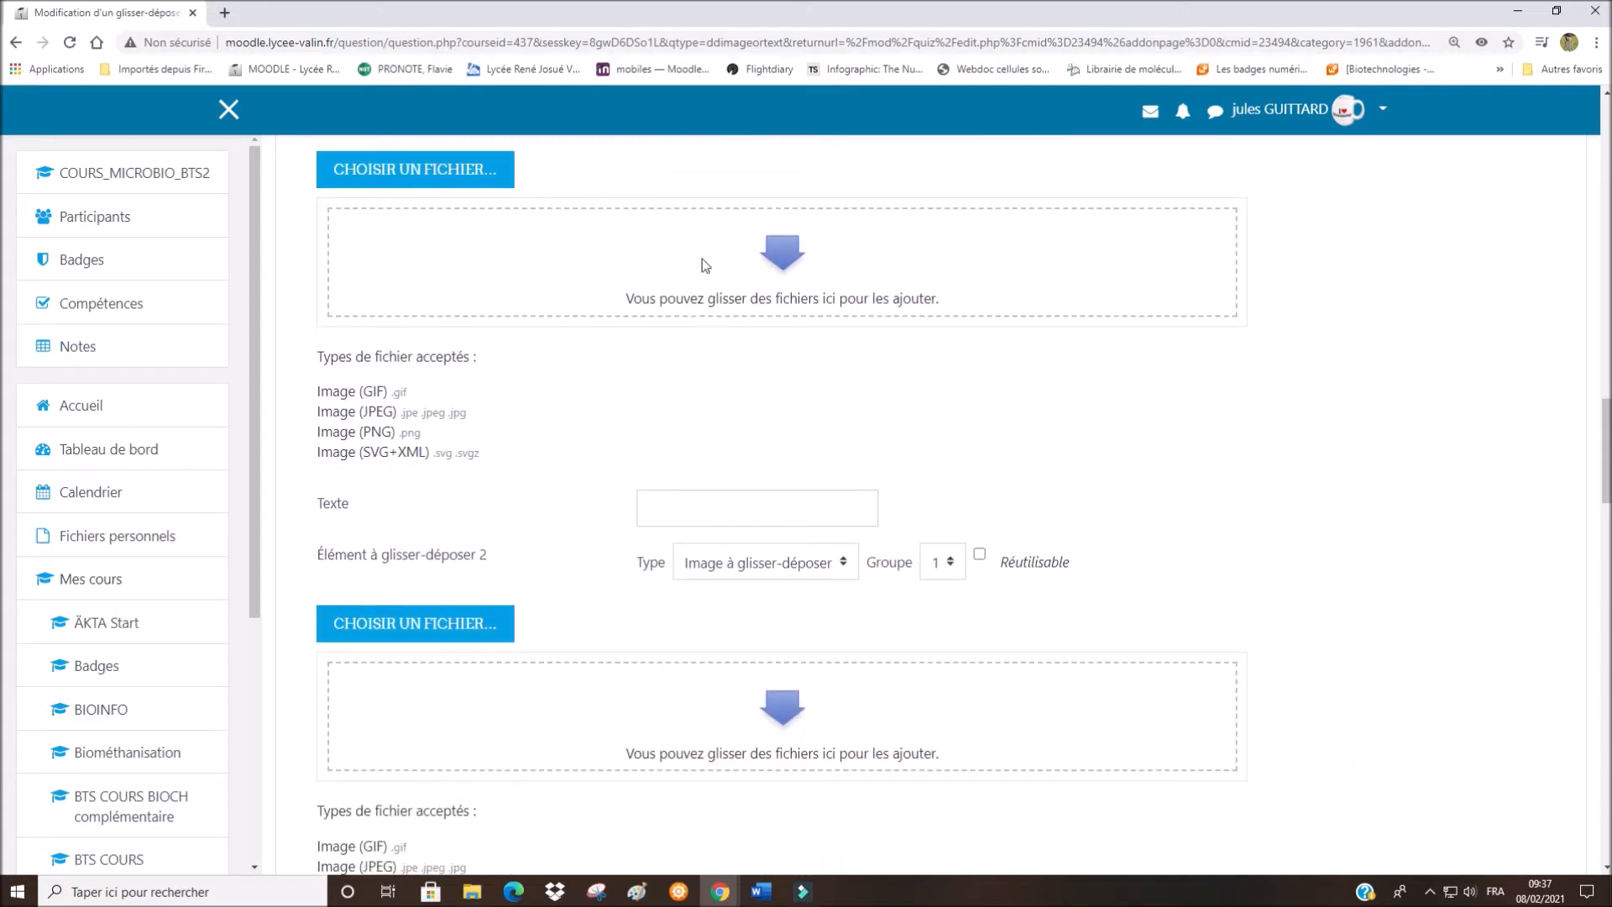
{"action": "left_click", "coordinate": [710, 516]}
{"action": "type", "text": "Air pollué"}
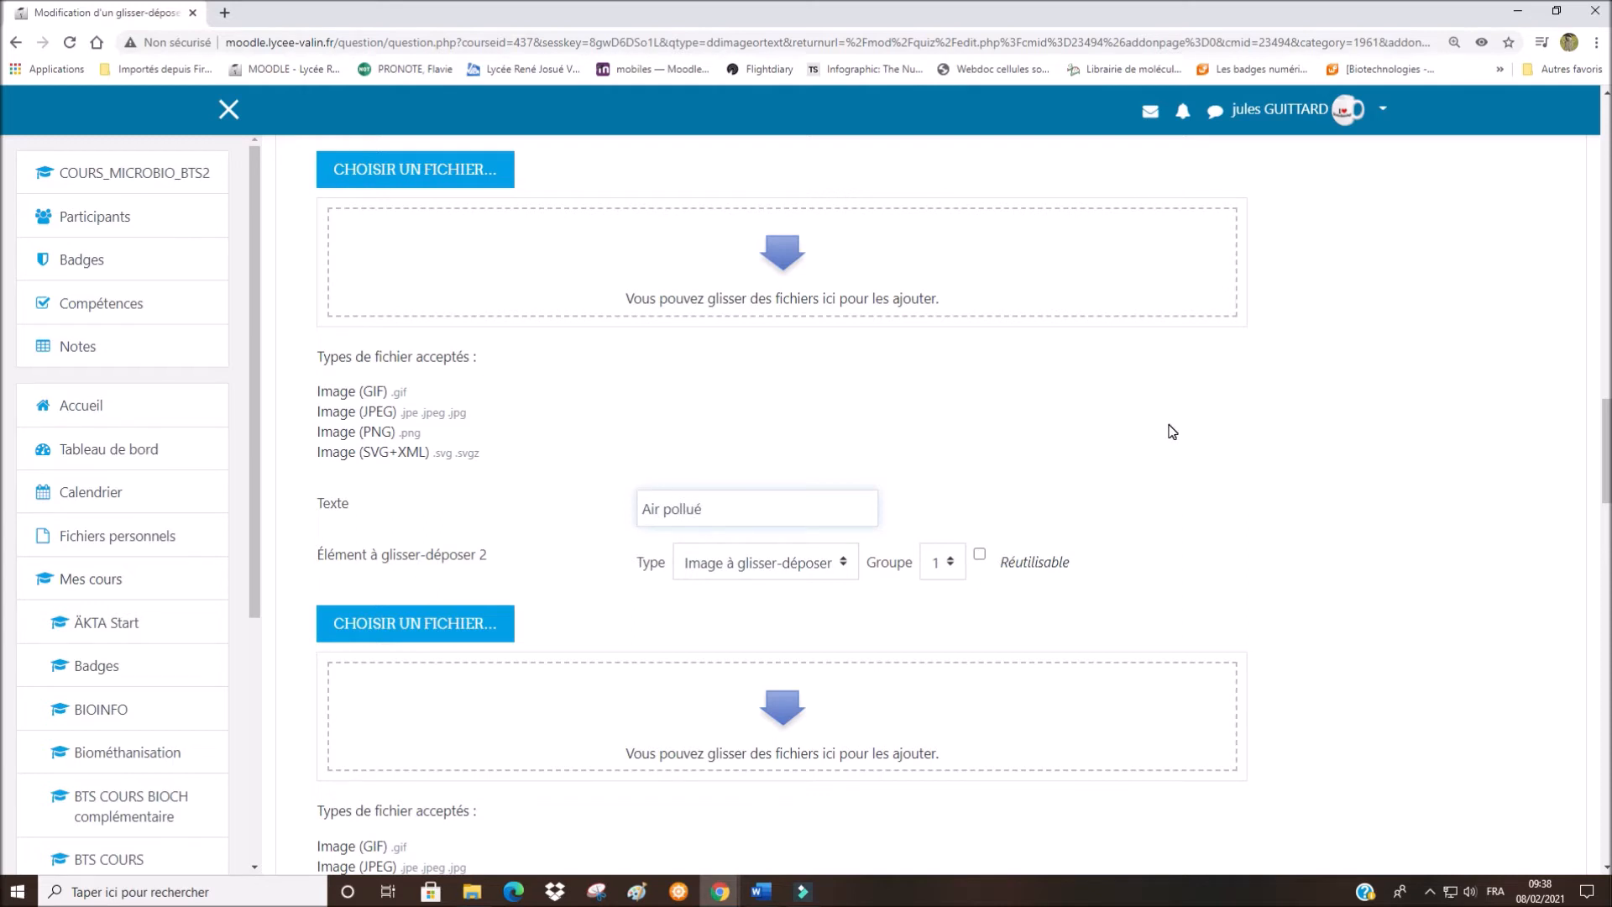
{"action": "scroll", "coordinate": [1000, 421], "scroll_direction": "up", "scroll_amount": 2}
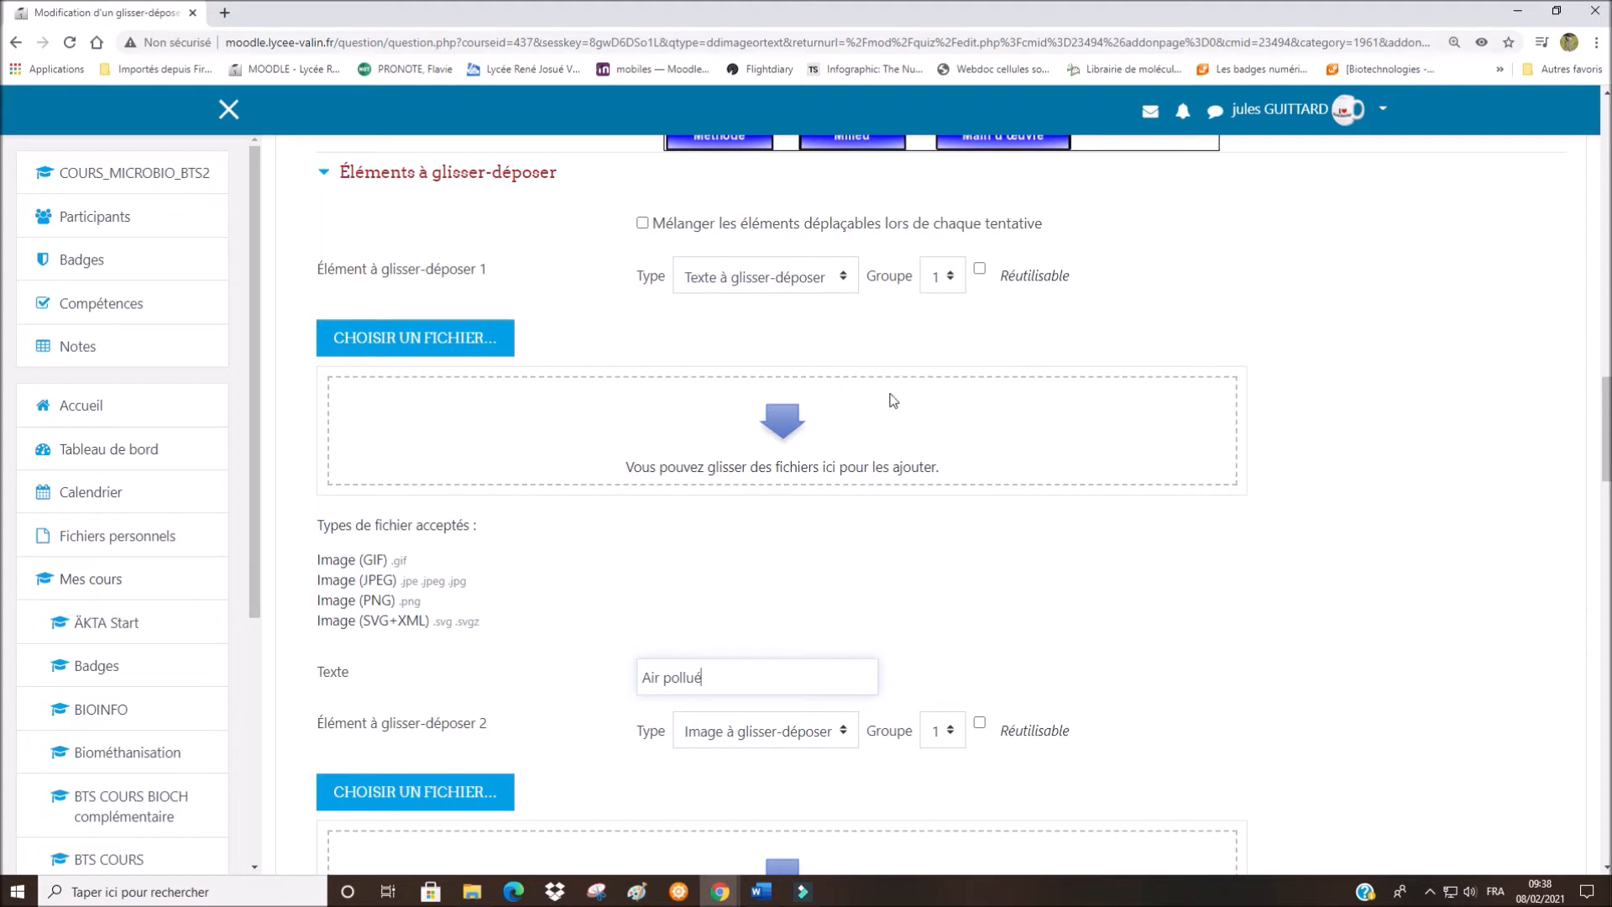
{"action": "left_click", "coordinate": [949, 280]}
{"action": "left_click", "coordinate": [949, 281]}
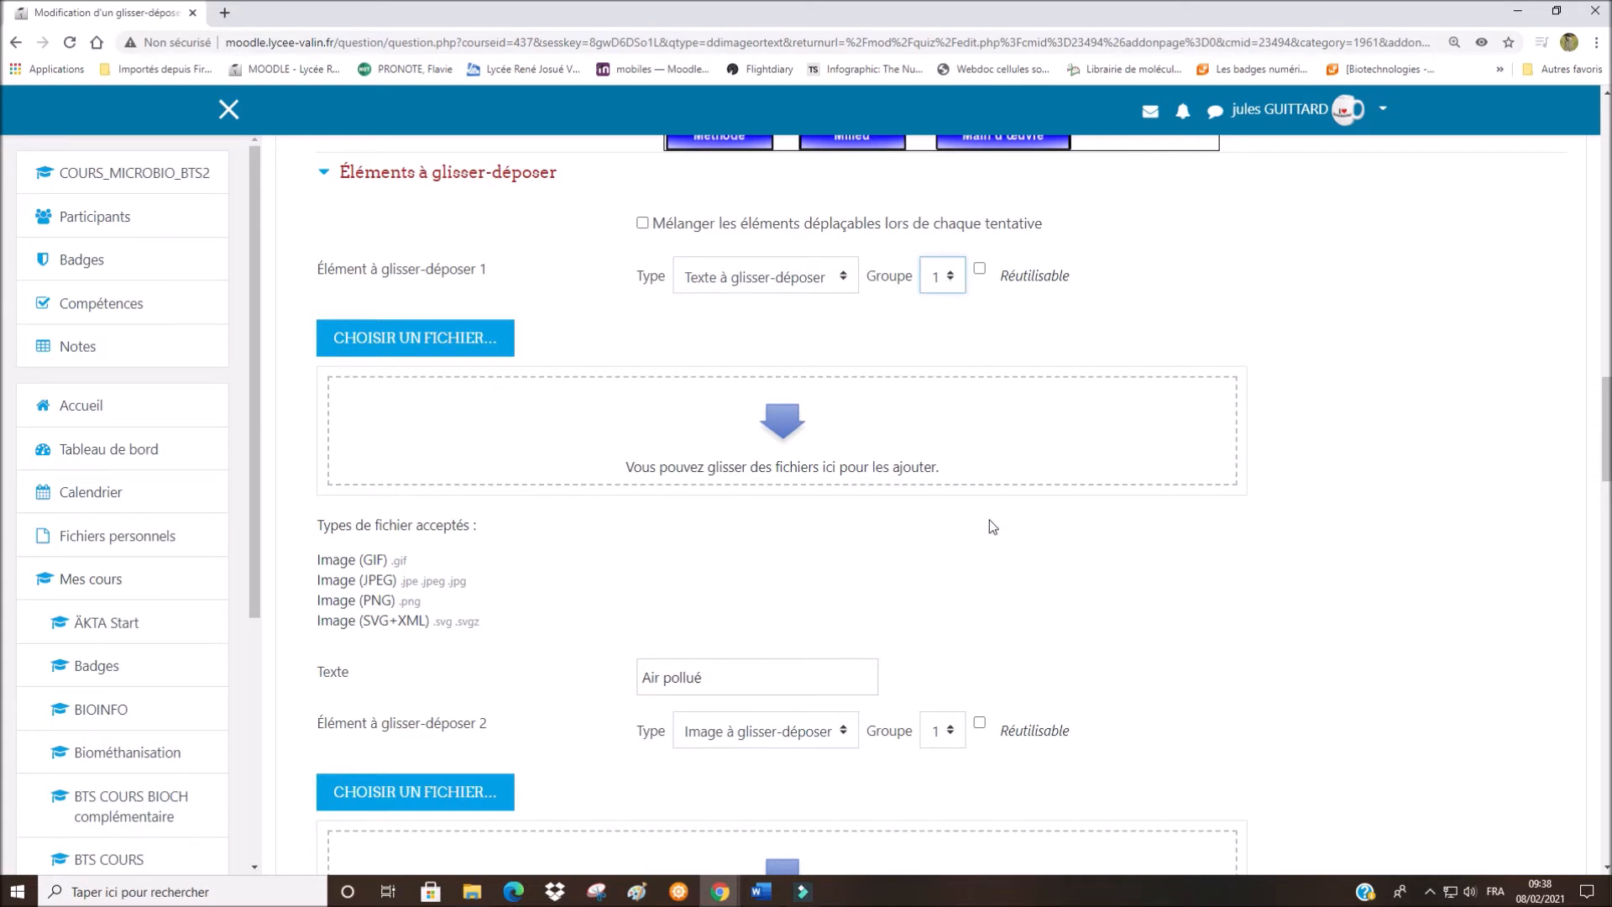
- Give draggable item 2 the text "Hygiène du personnel" and set its type to "Texte à glisser-déposer"
{"action": "scroll", "coordinate": [988, 526], "scroll_direction": "down", "scroll_amount": 5}
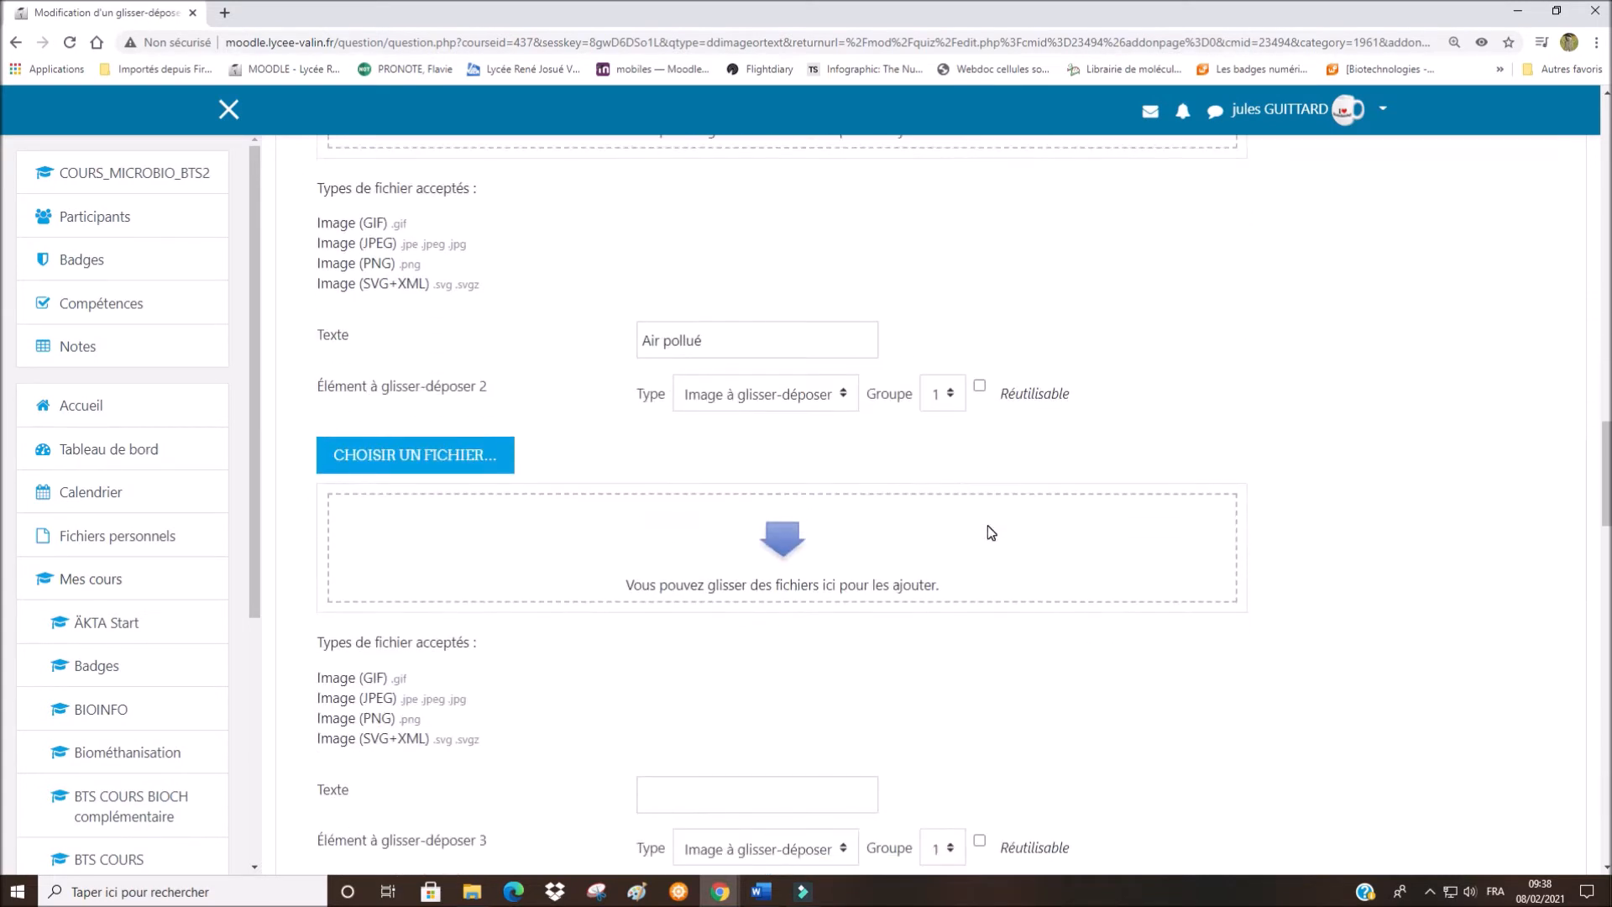
{"action": "scroll", "coordinate": [965, 541], "scroll_direction": "down", "scroll_amount": 1}
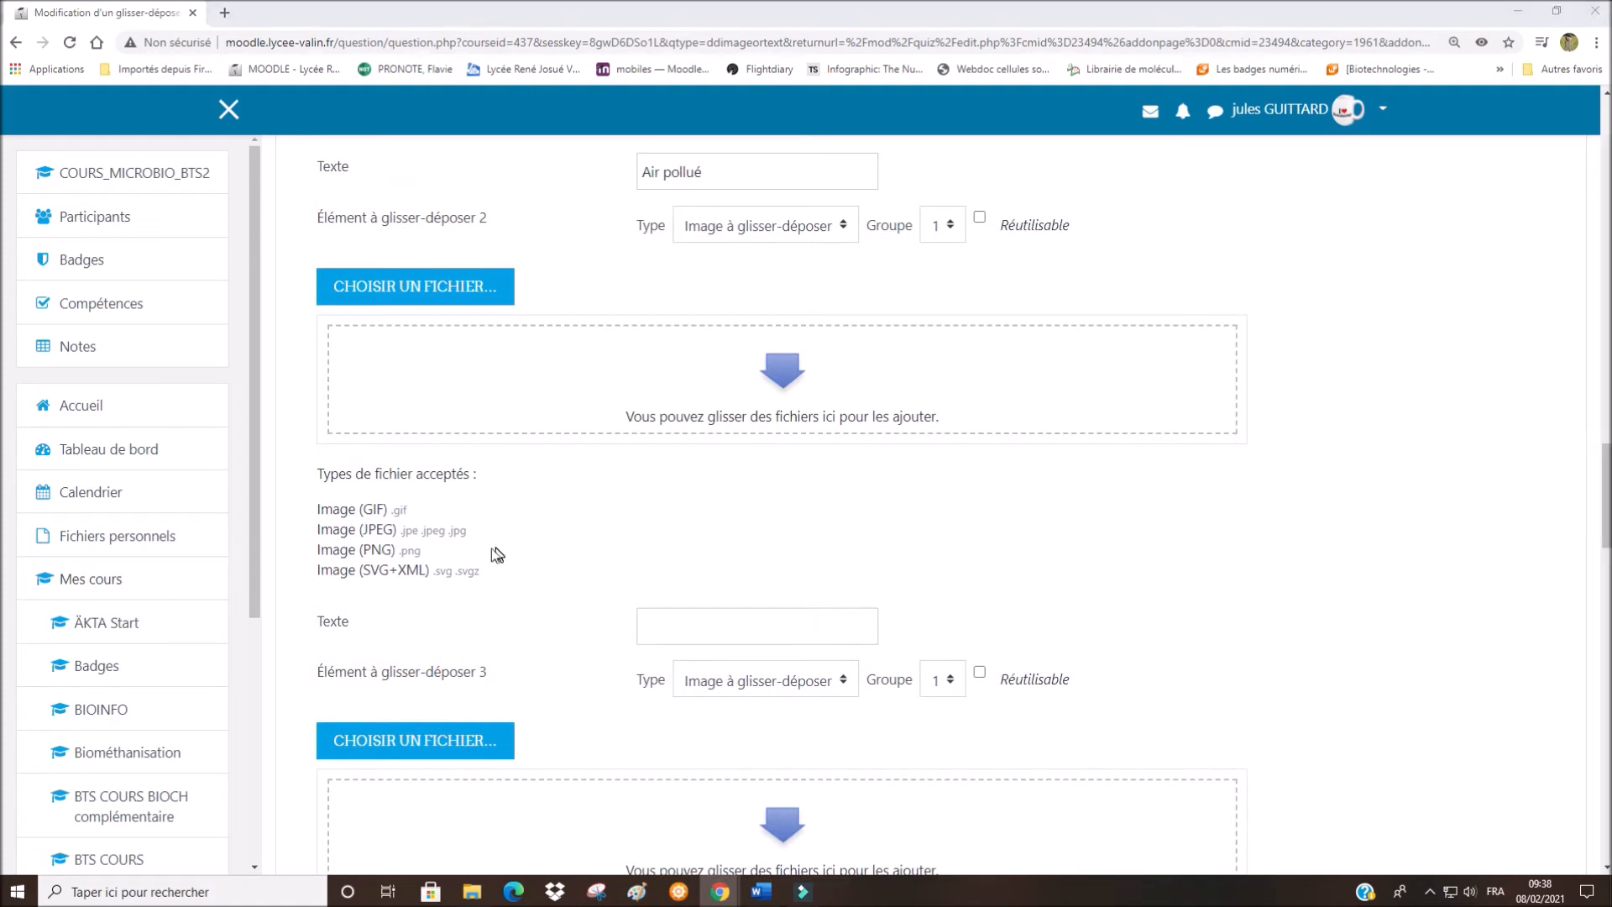
{"action": "left_click", "coordinate": [681, 627]}
{"action": "type", "text": "Hygiène du personnel"}
{"action": "left_click", "coordinate": [846, 225]}
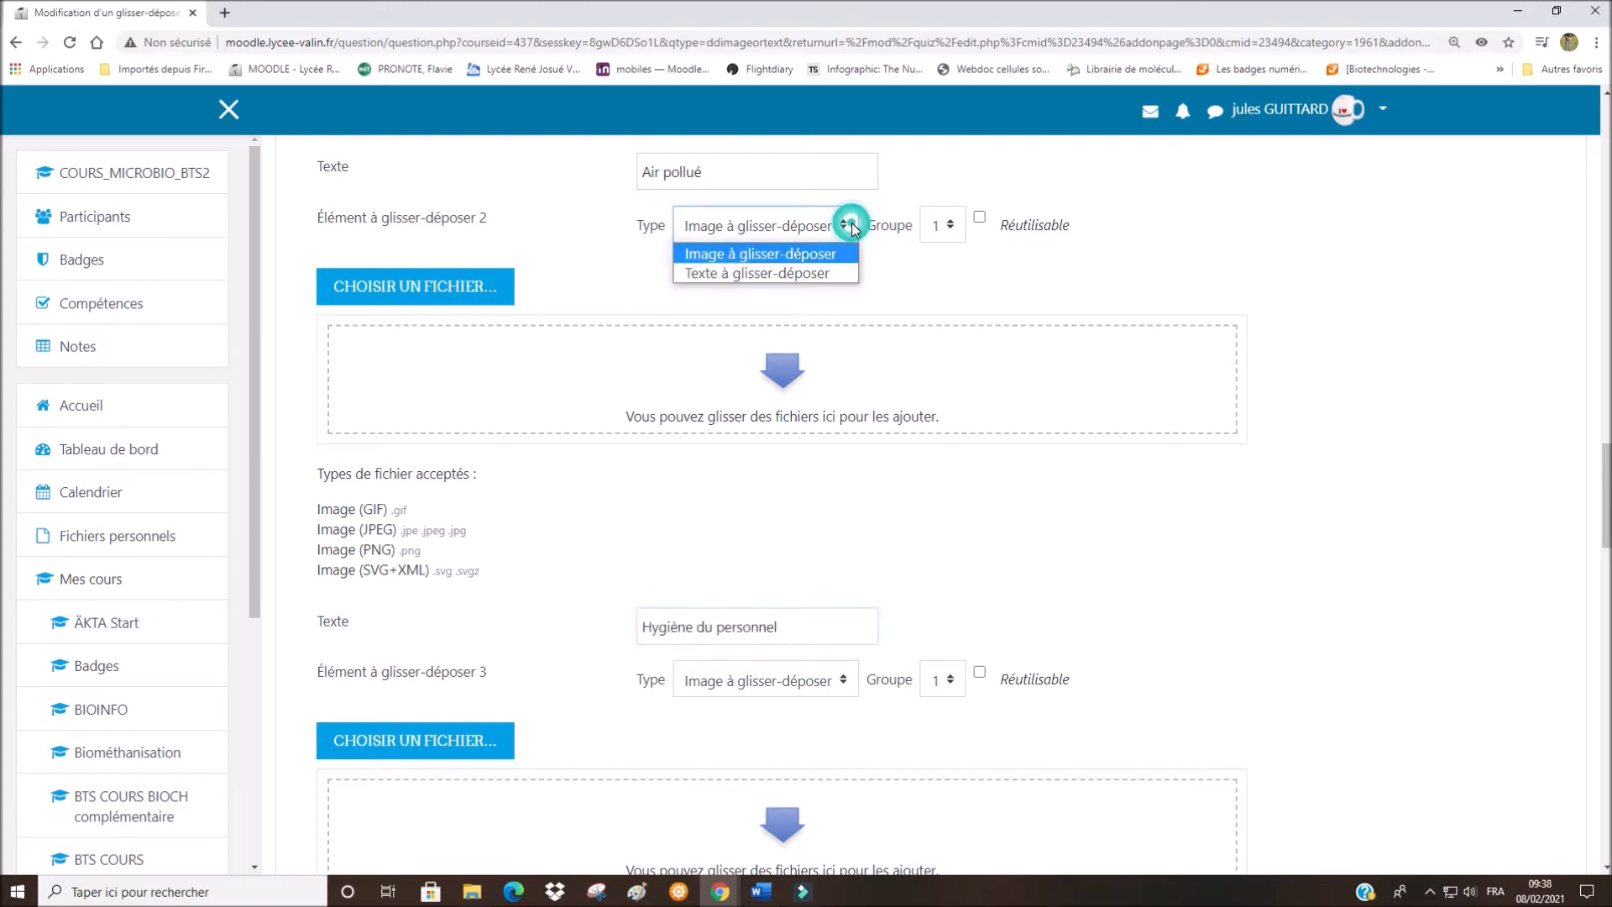
{"action": "left_click", "coordinate": [798, 274]}
- Assign draggable item 3 to group 2 and give it the text "couteaux trancheurs"
{"action": "scroll", "coordinate": [950, 566], "scroll_direction": "down", "scroll_amount": 2}
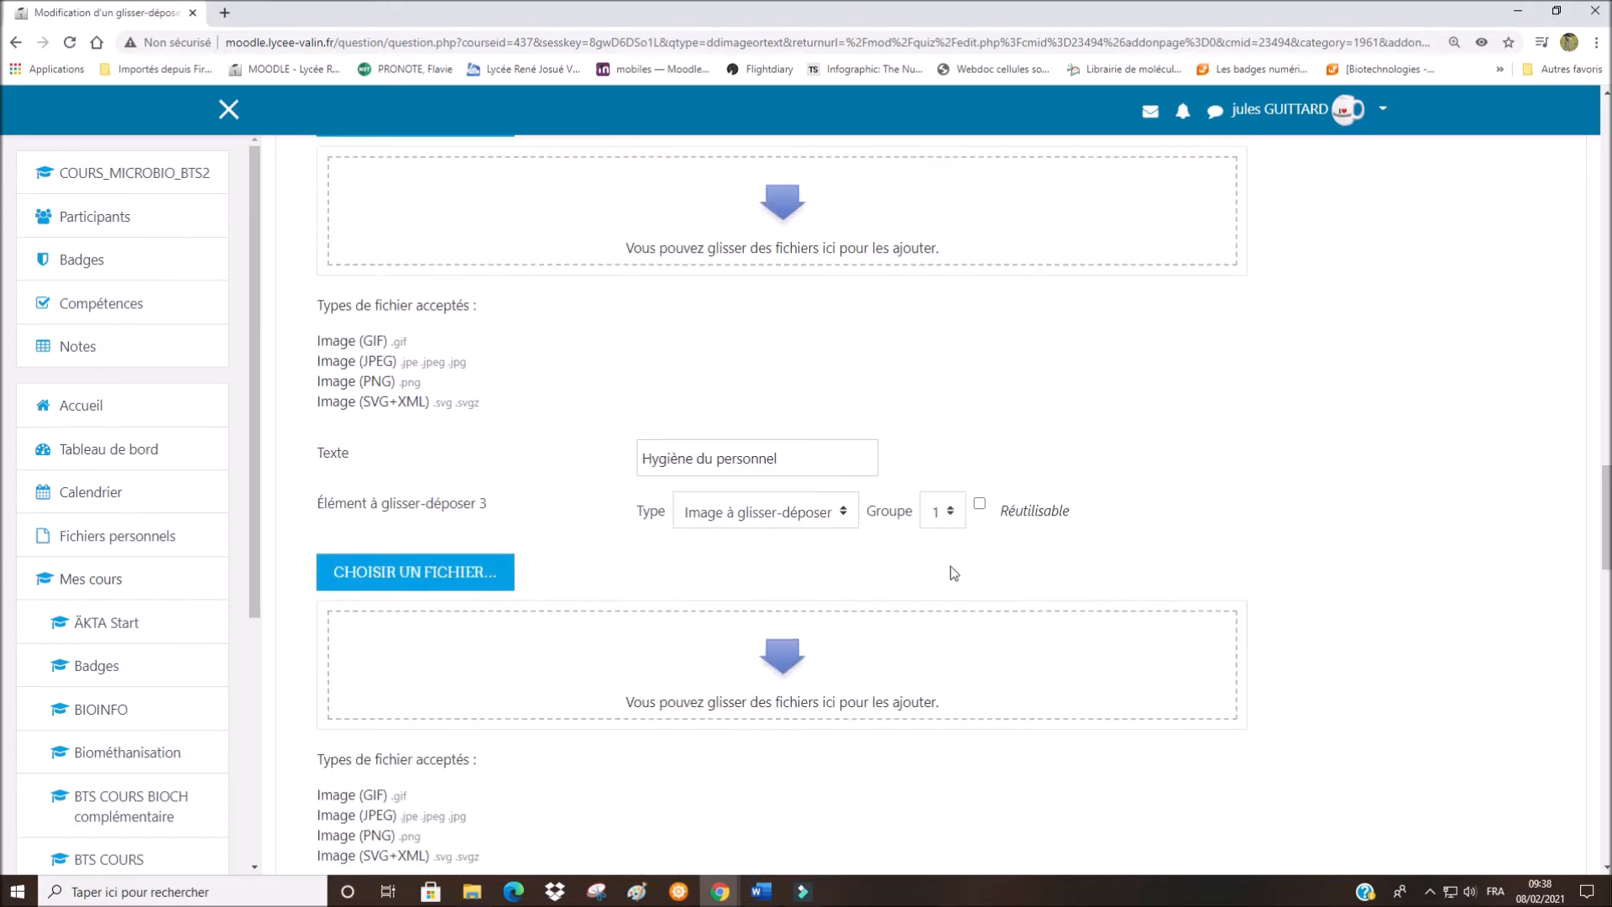
{"action": "left_click", "coordinate": [954, 515]}
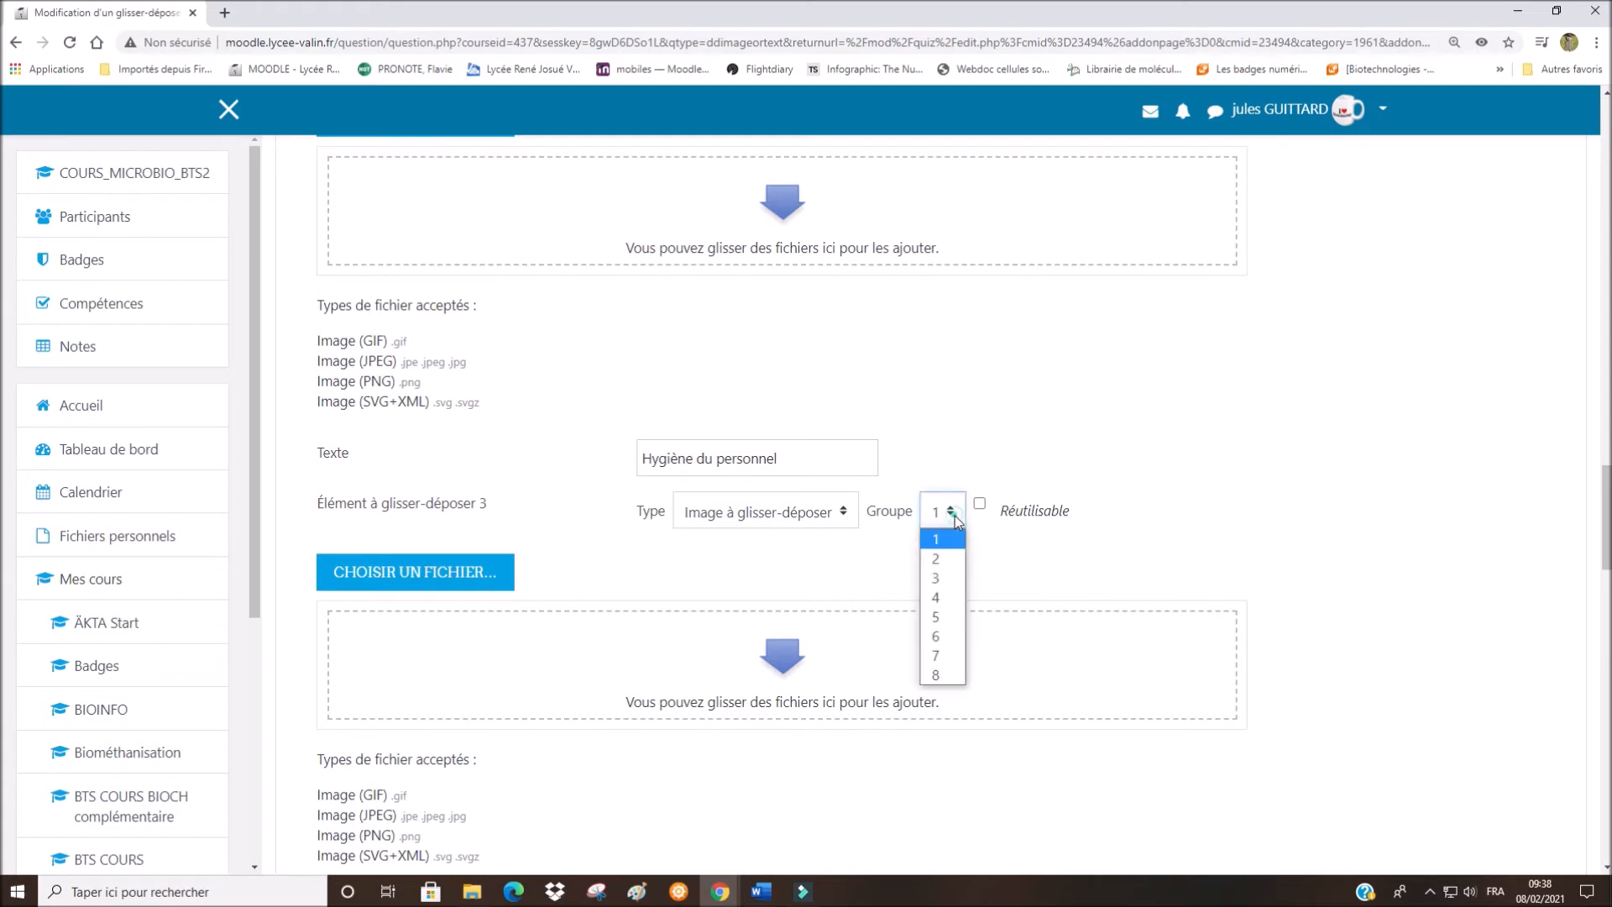
{"action": "left_click", "coordinate": [942, 559]}
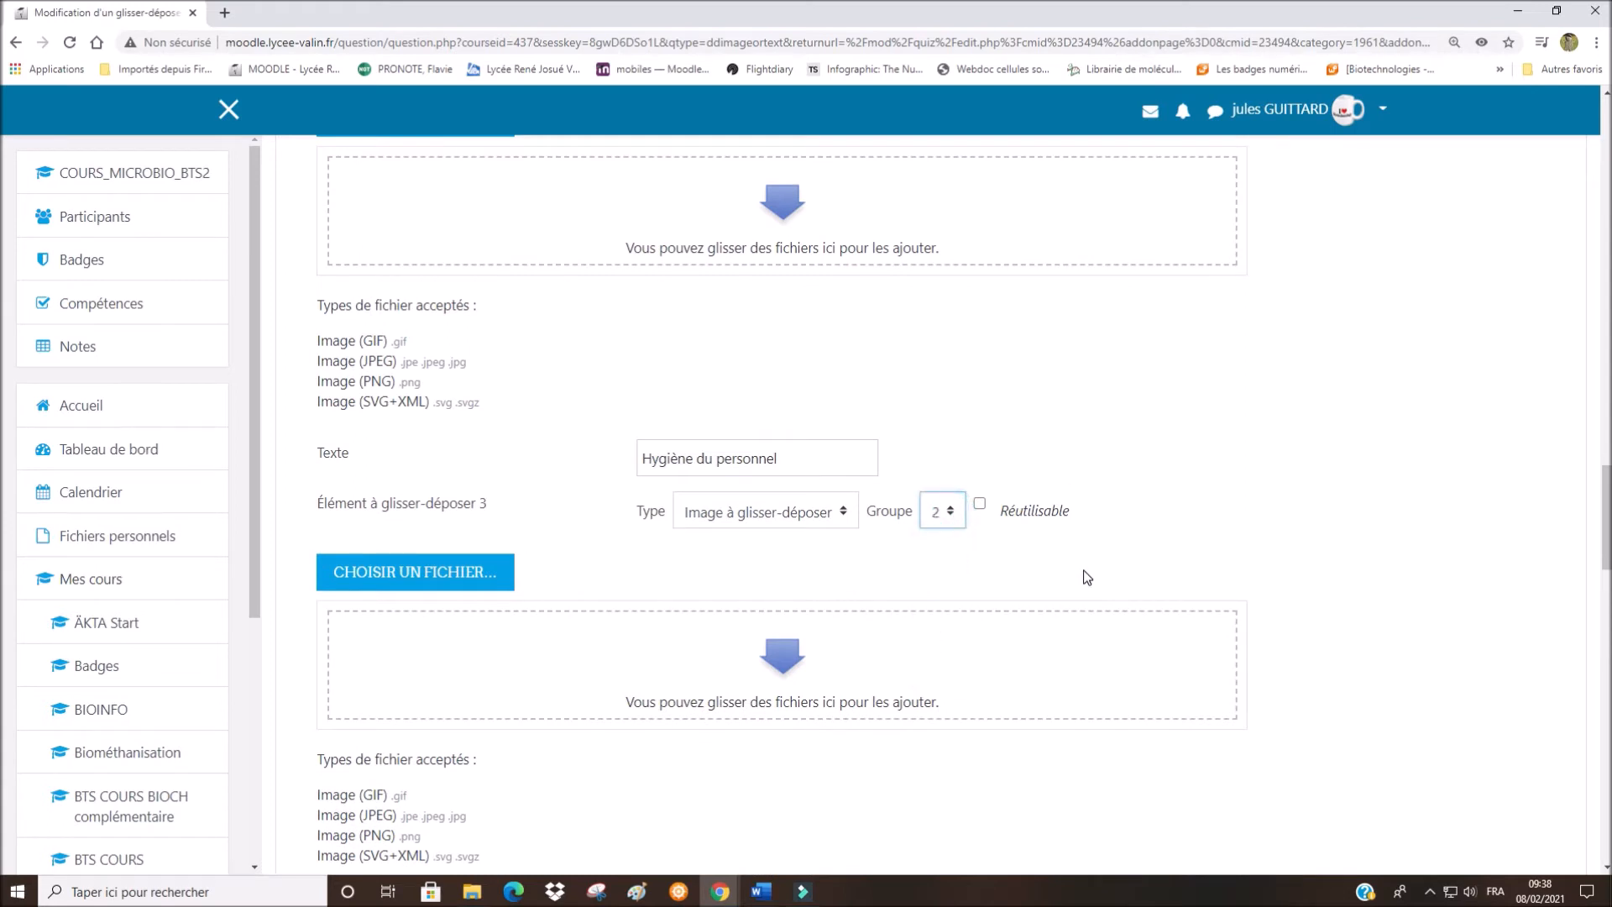
{"action": "scroll", "coordinate": [1002, 529], "scroll_direction": "down", "scroll_amount": 4}
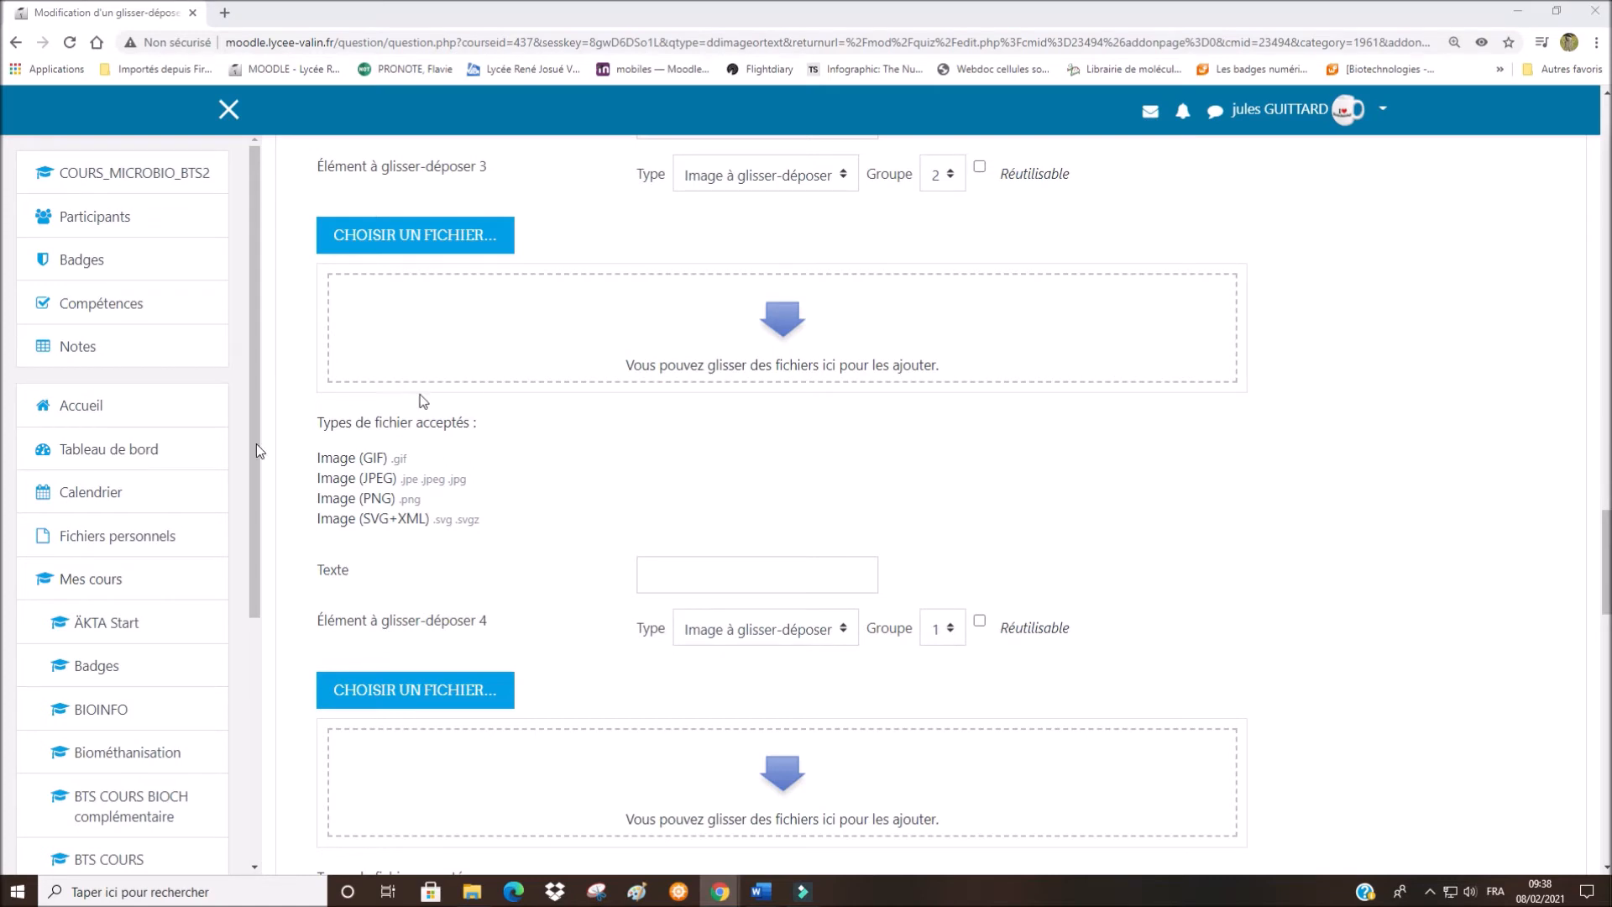
{"action": "left_click", "coordinate": [744, 570]}
{"action": "type", "text": "couteaux trancheurs"}
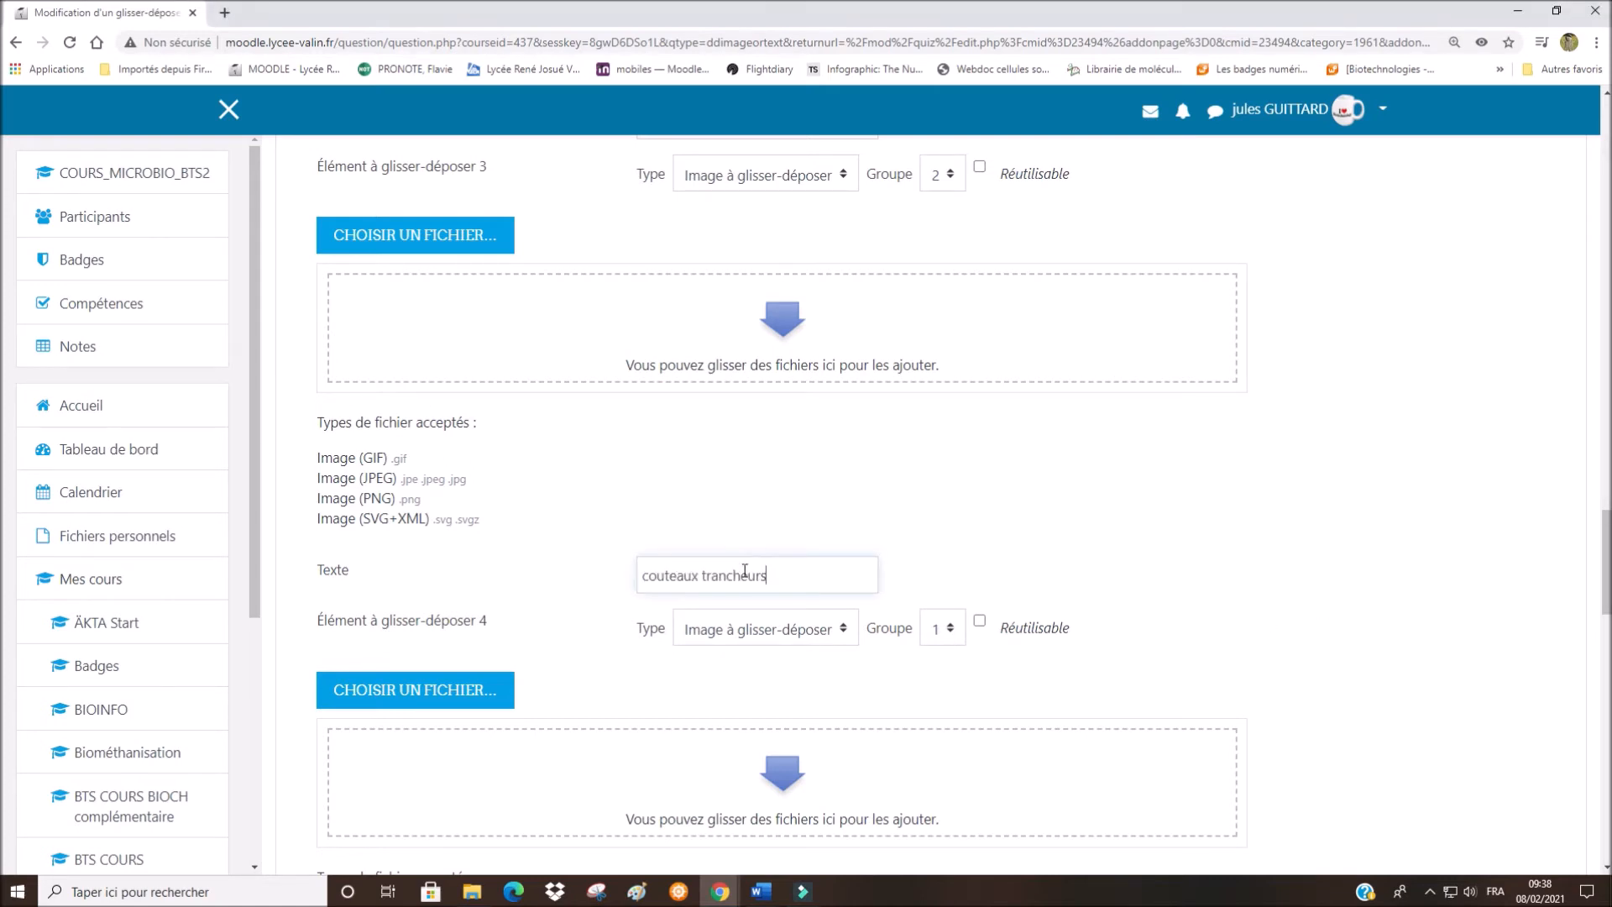
- Assign draggable item 4 to group 3, and save the question's changes while continuing to edit
{"action": "left_click", "coordinate": [945, 630]}
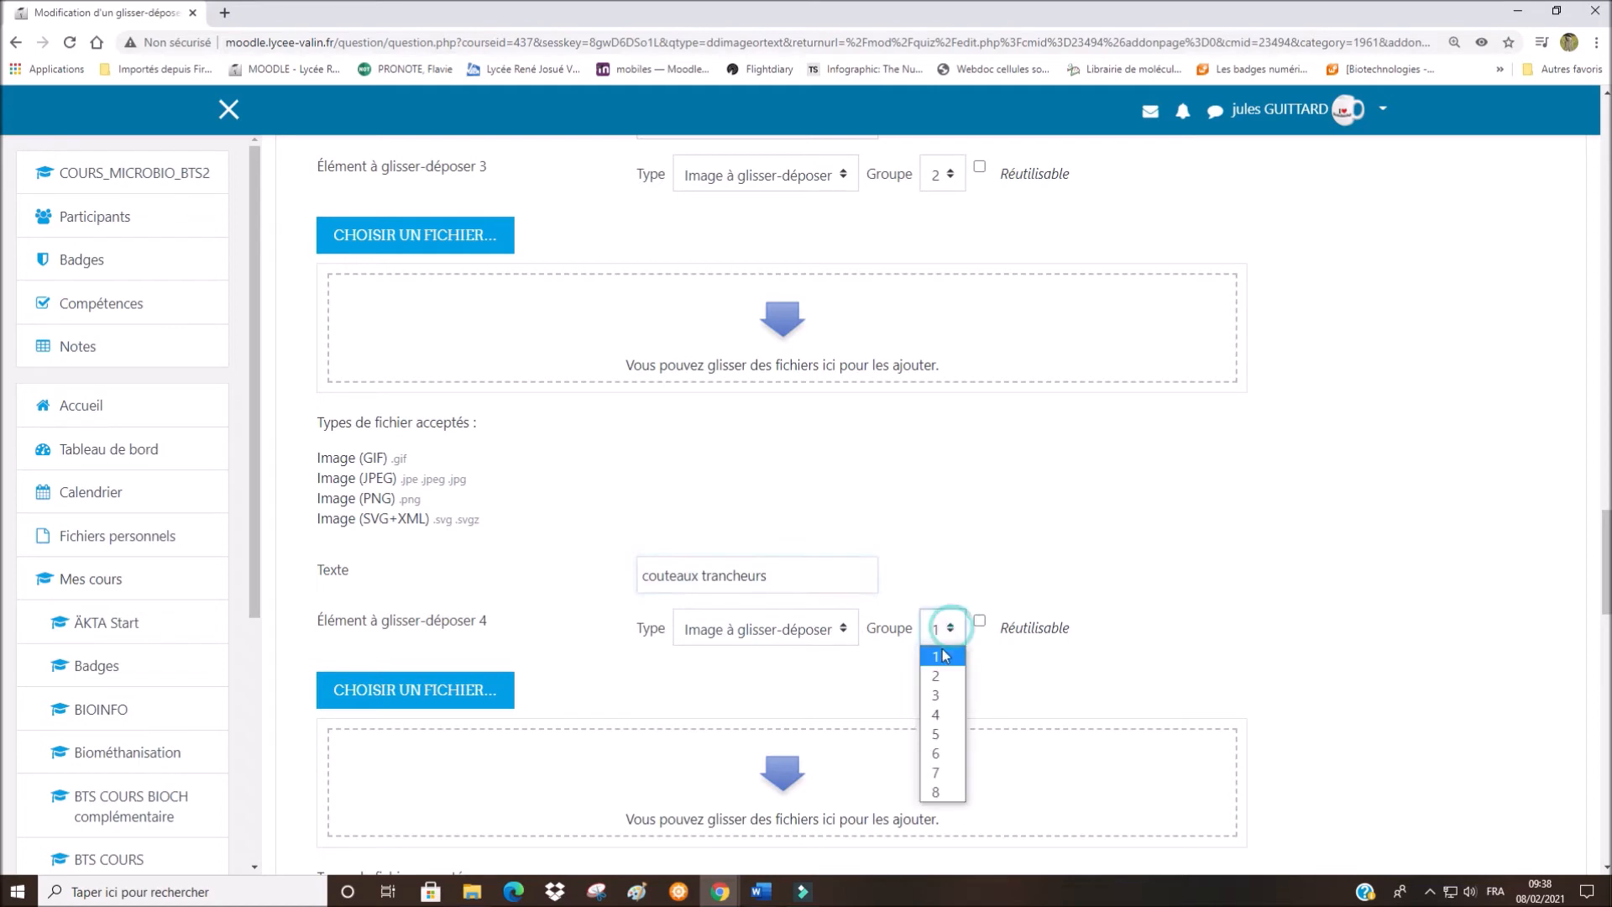
{"action": "left_click", "coordinate": [937, 695]}
{"action": "scroll", "coordinate": [998, 665], "scroll_direction": "down", "scroll_amount": 5}
{"action": "scroll", "coordinate": [794, 502], "scroll_direction": "down", "scroll_amount": 10}
{"action": "scroll", "coordinate": [787, 559], "scroll_direction": "down", "scroll_amount": 7}
{"action": "scroll", "coordinate": [855, 546], "scroll_direction": "up", "scroll_amount": 1}
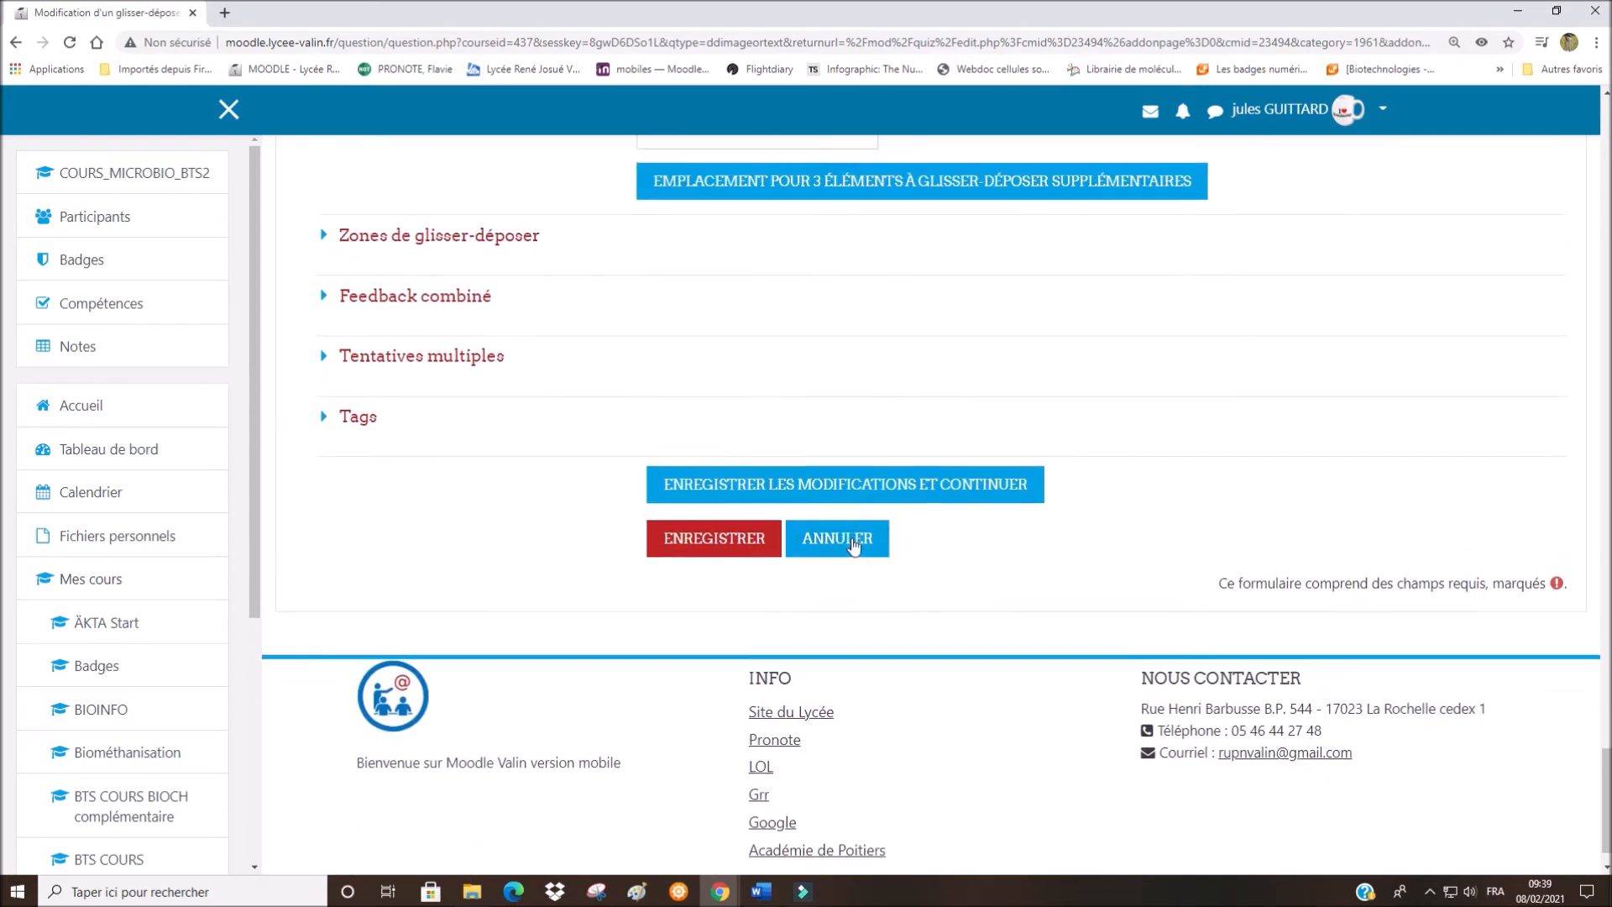
{"action": "left_click", "coordinate": [838, 537]}
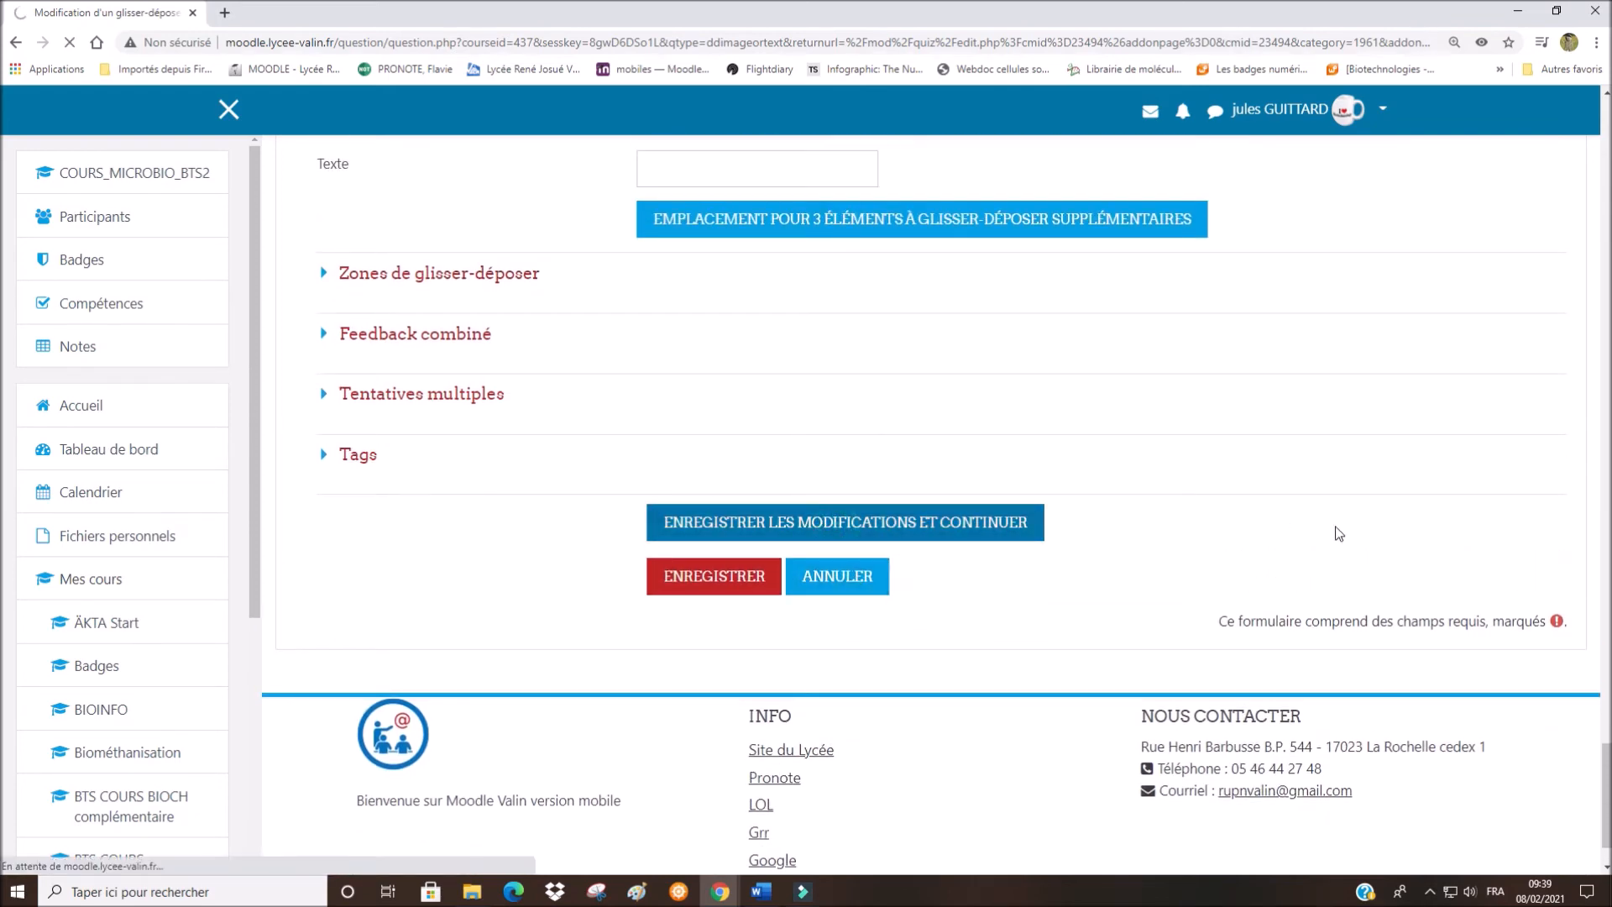
- Open the "Zones de glisser-déposer" settings and assign the "Air pollué" item to drop zone 1
{"action": "scroll", "coordinate": [861, 554], "scroll_direction": "down", "scroll_amount": 3}
{"action": "scroll", "coordinate": [862, 554], "scroll_direction": "down", "scroll_amount": 14}
{"action": "scroll", "coordinate": [861, 554], "scroll_direction": "down", "scroll_amount": 7}
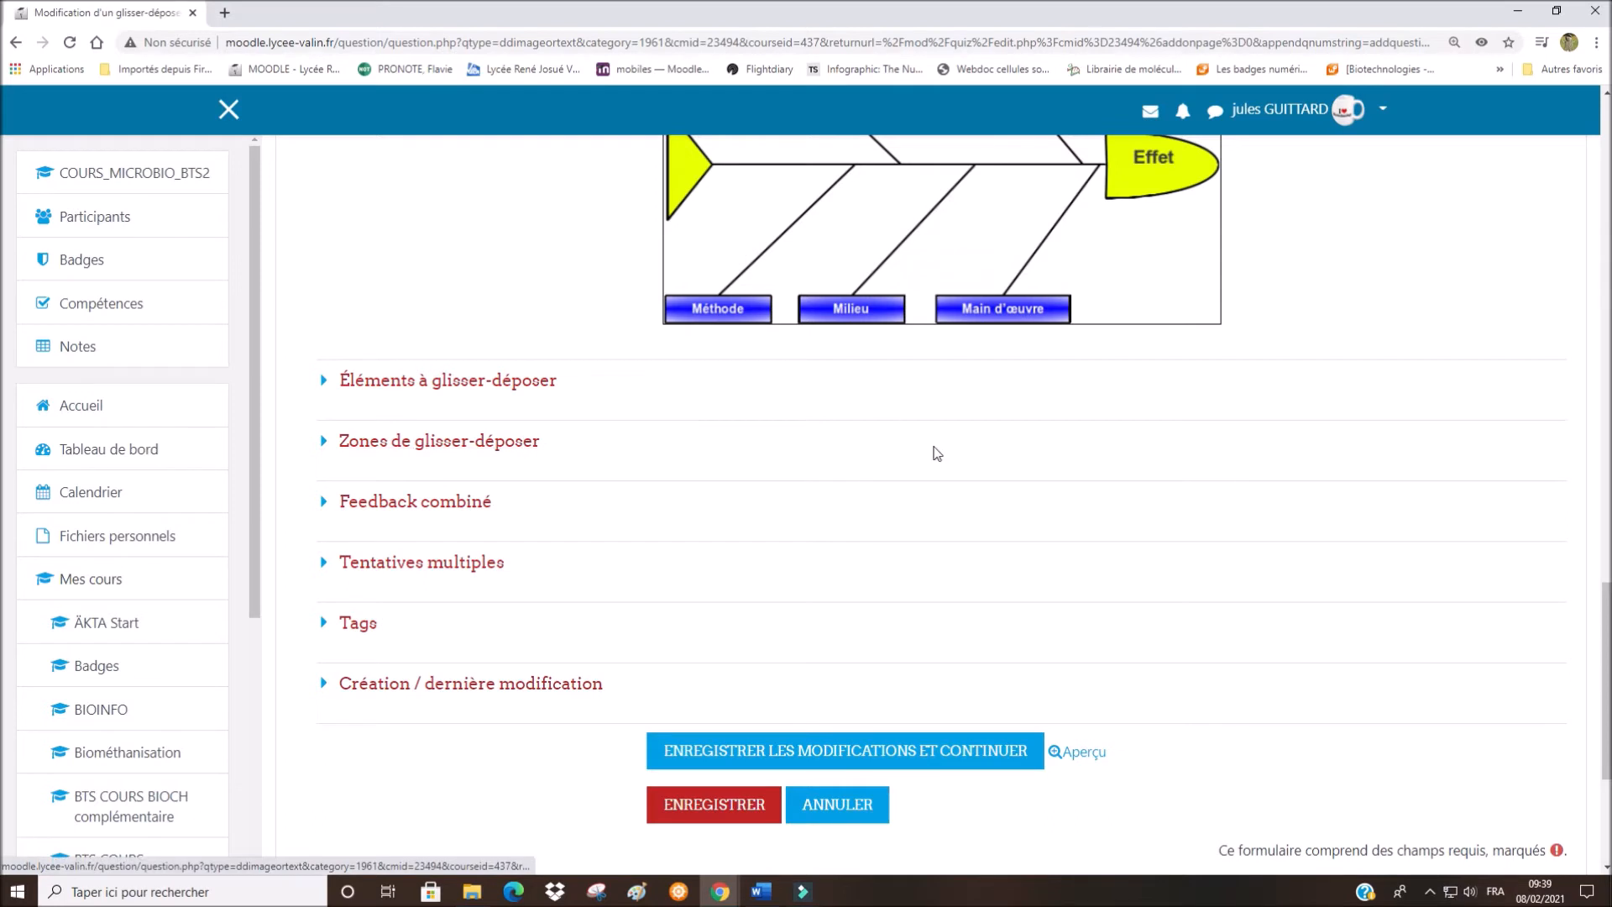
{"action": "scroll", "coordinate": [937, 453], "scroll_direction": "up", "scroll_amount": 2}
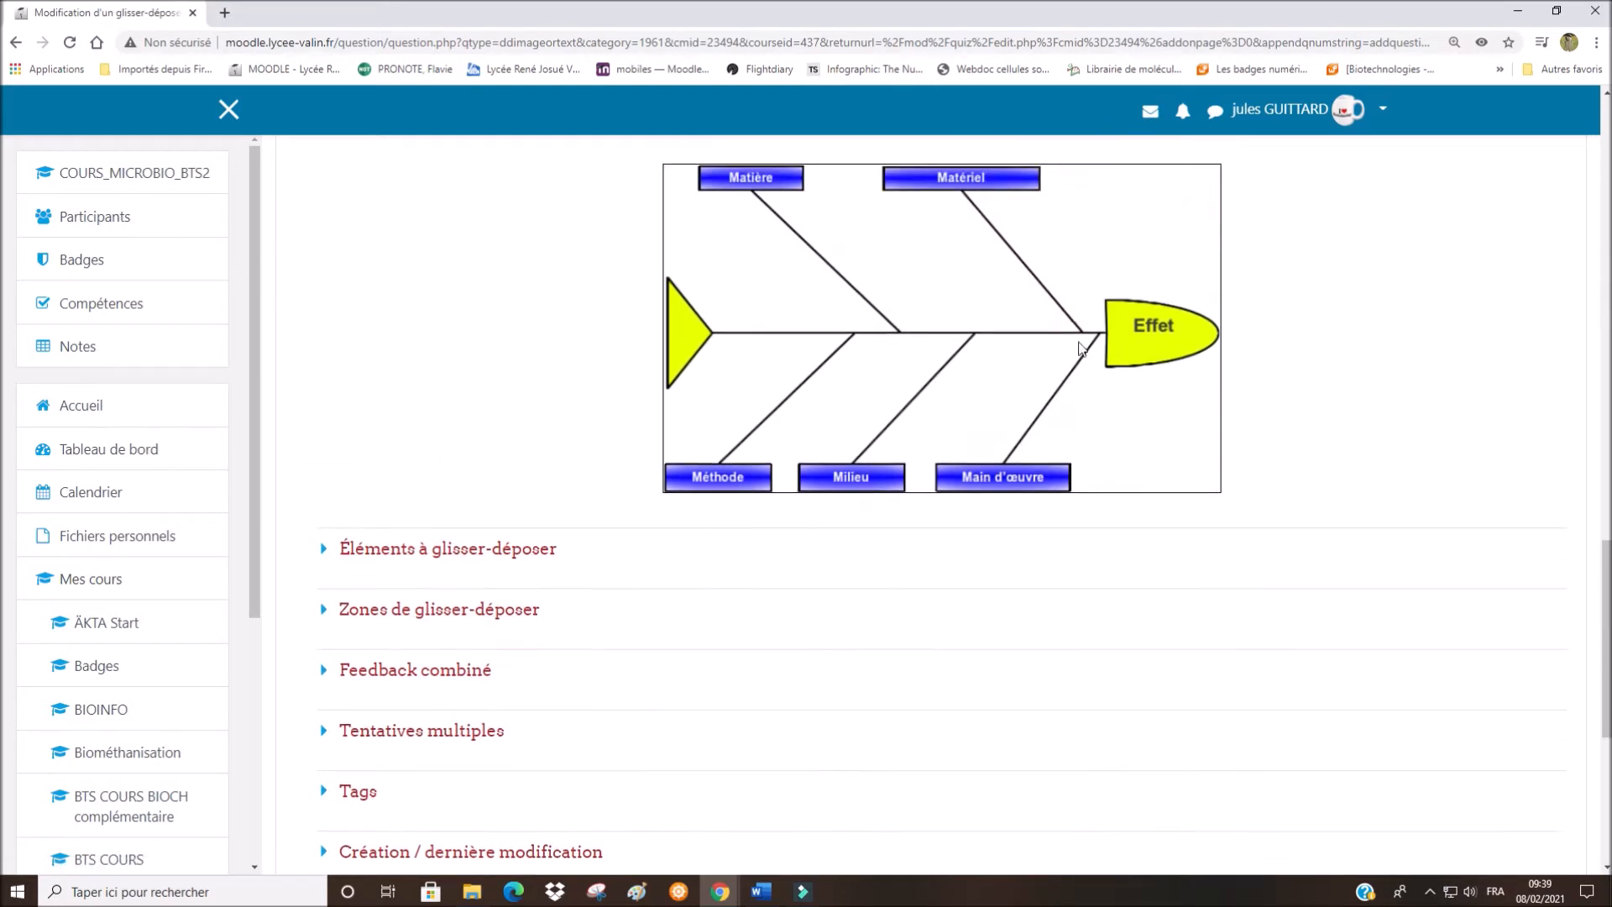
{"action": "left_click", "coordinate": [500, 612]}
{"action": "scroll", "coordinate": [618, 616], "scroll_direction": "down", "scroll_amount": 2}
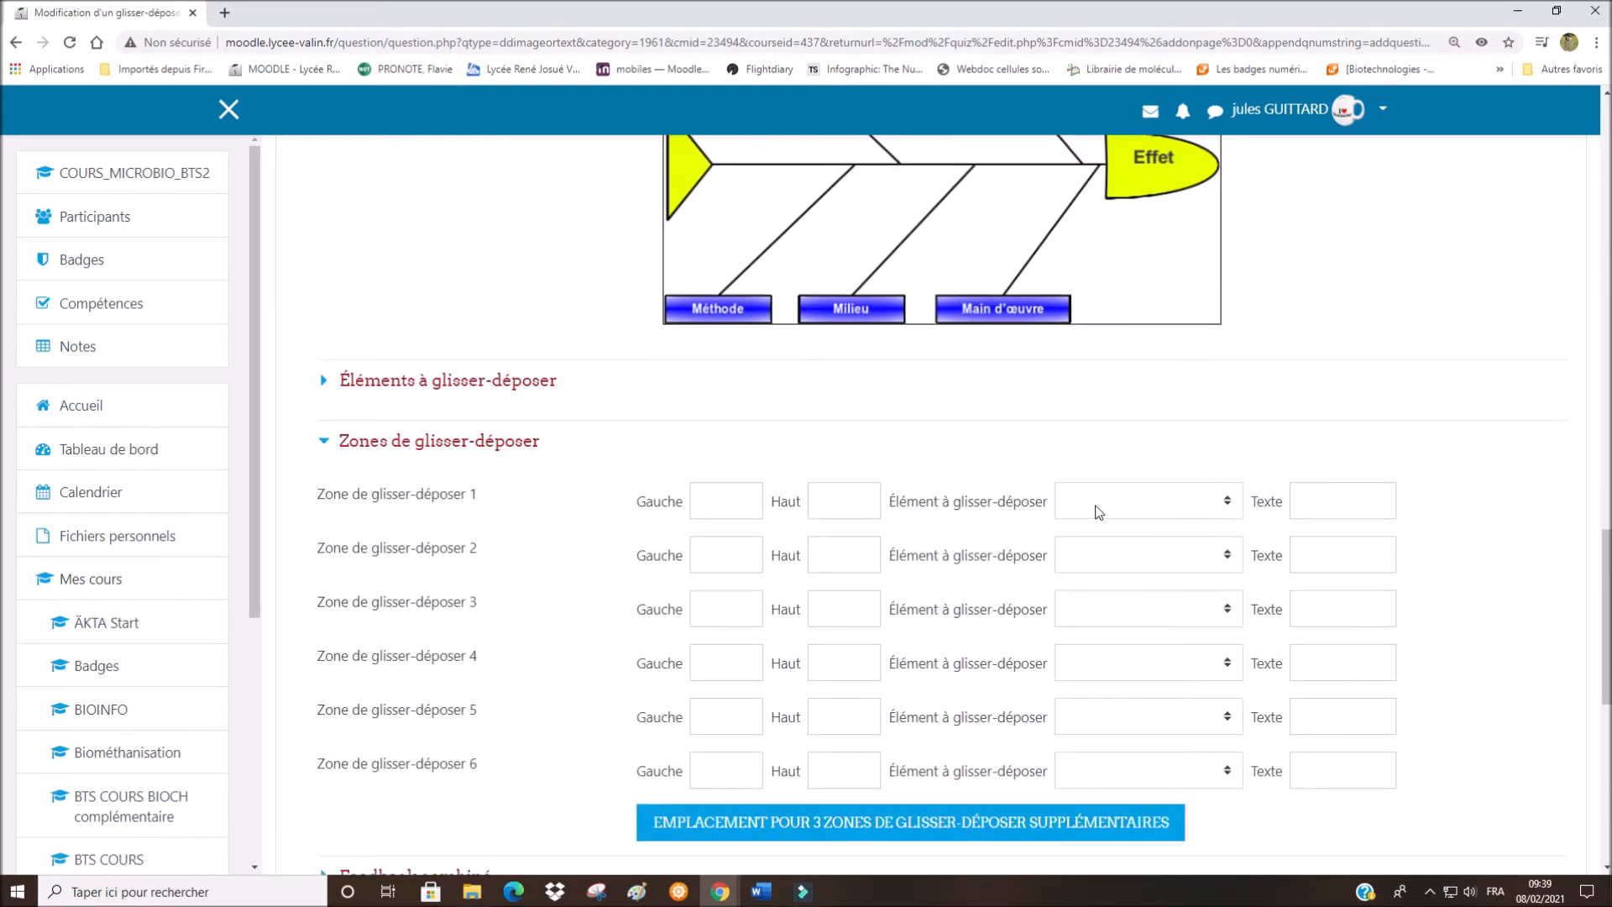
{"action": "left_click", "coordinate": [1232, 504]}
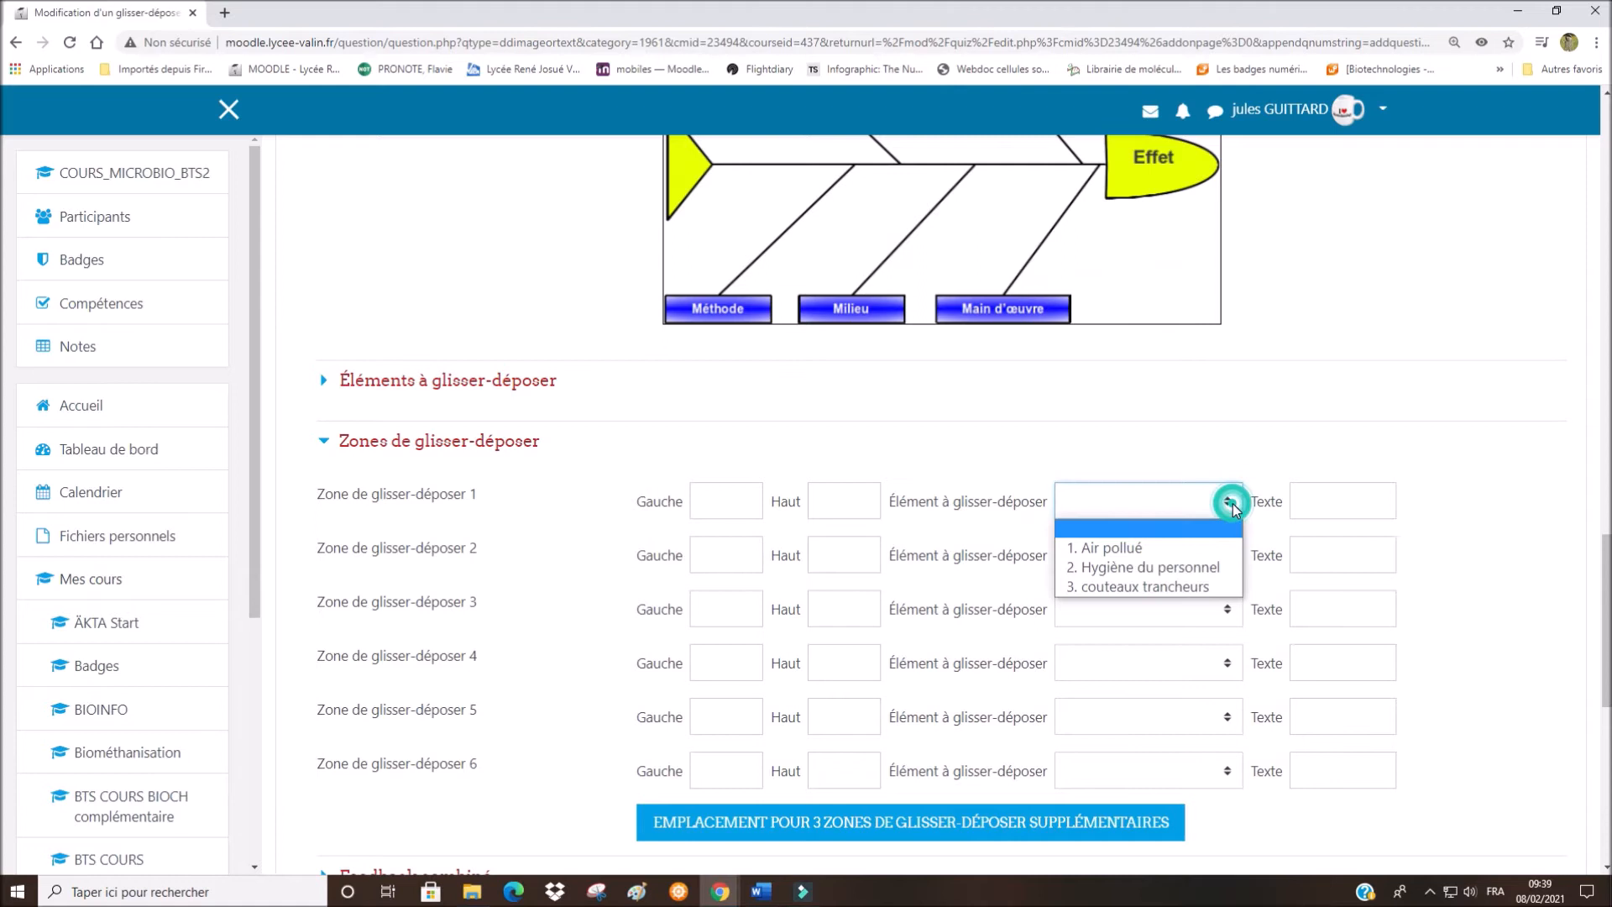
{"action": "left_click", "coordinate": [1170, 550]}
- Position drop zone 1 just below the "Matériel" label of the diagram, with Gauche 275 and Haut 40
{"action": "left_click", "coordinate": [713, 505]}
{"action": "scroll", "coordinate": [770, 269], "scroll_direction": "up", "scroll_amount": 2}
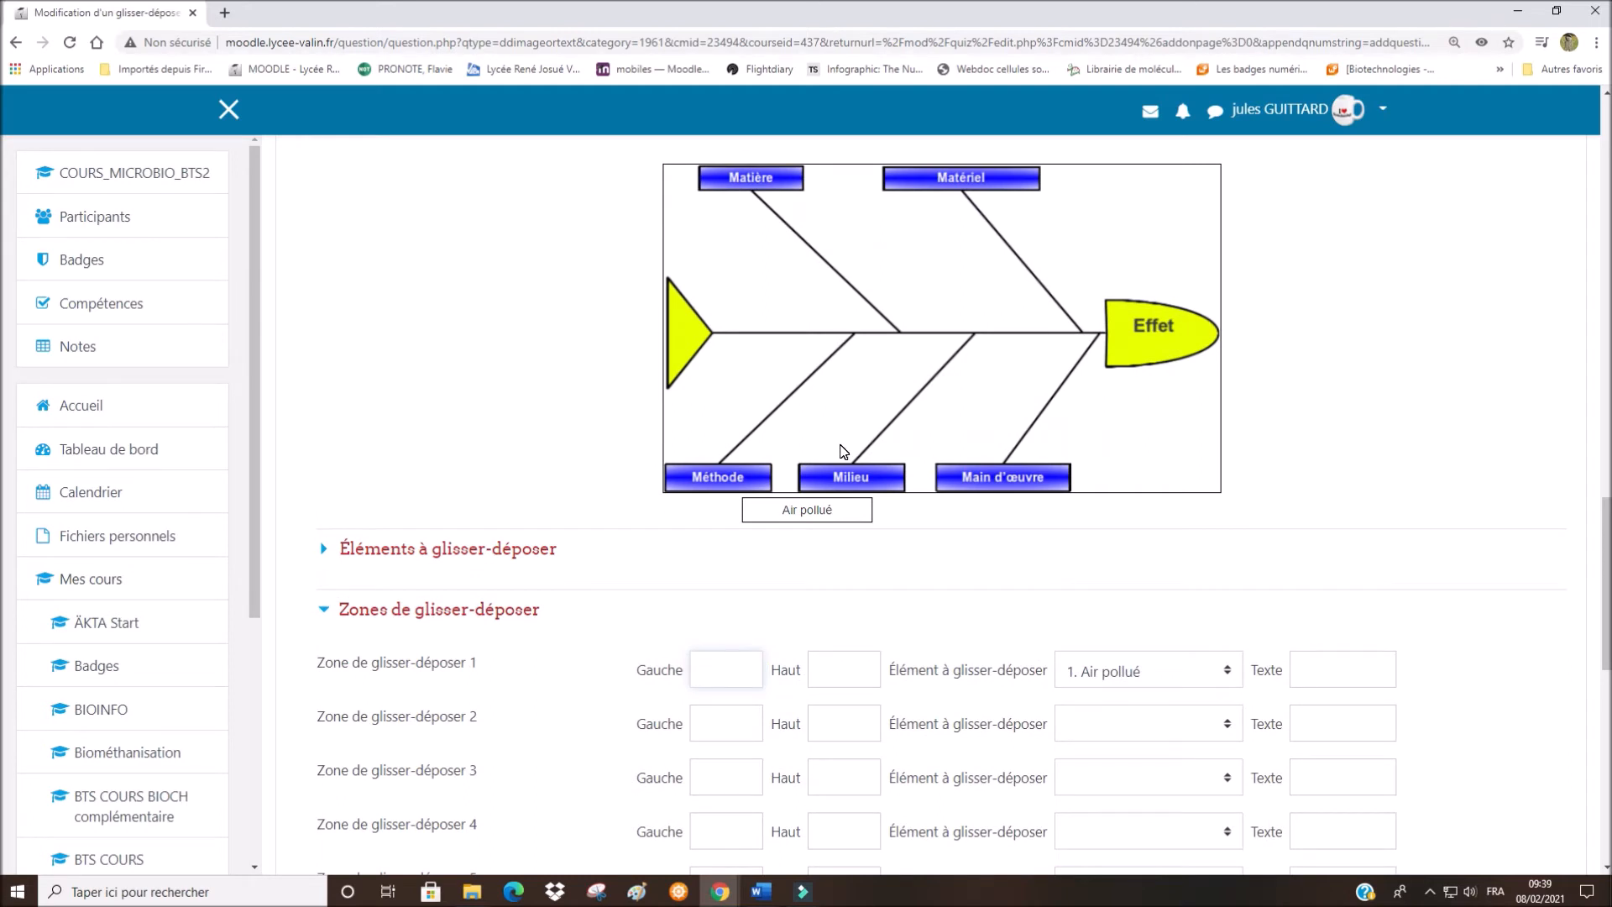
{"action": "type", "text": "250"}
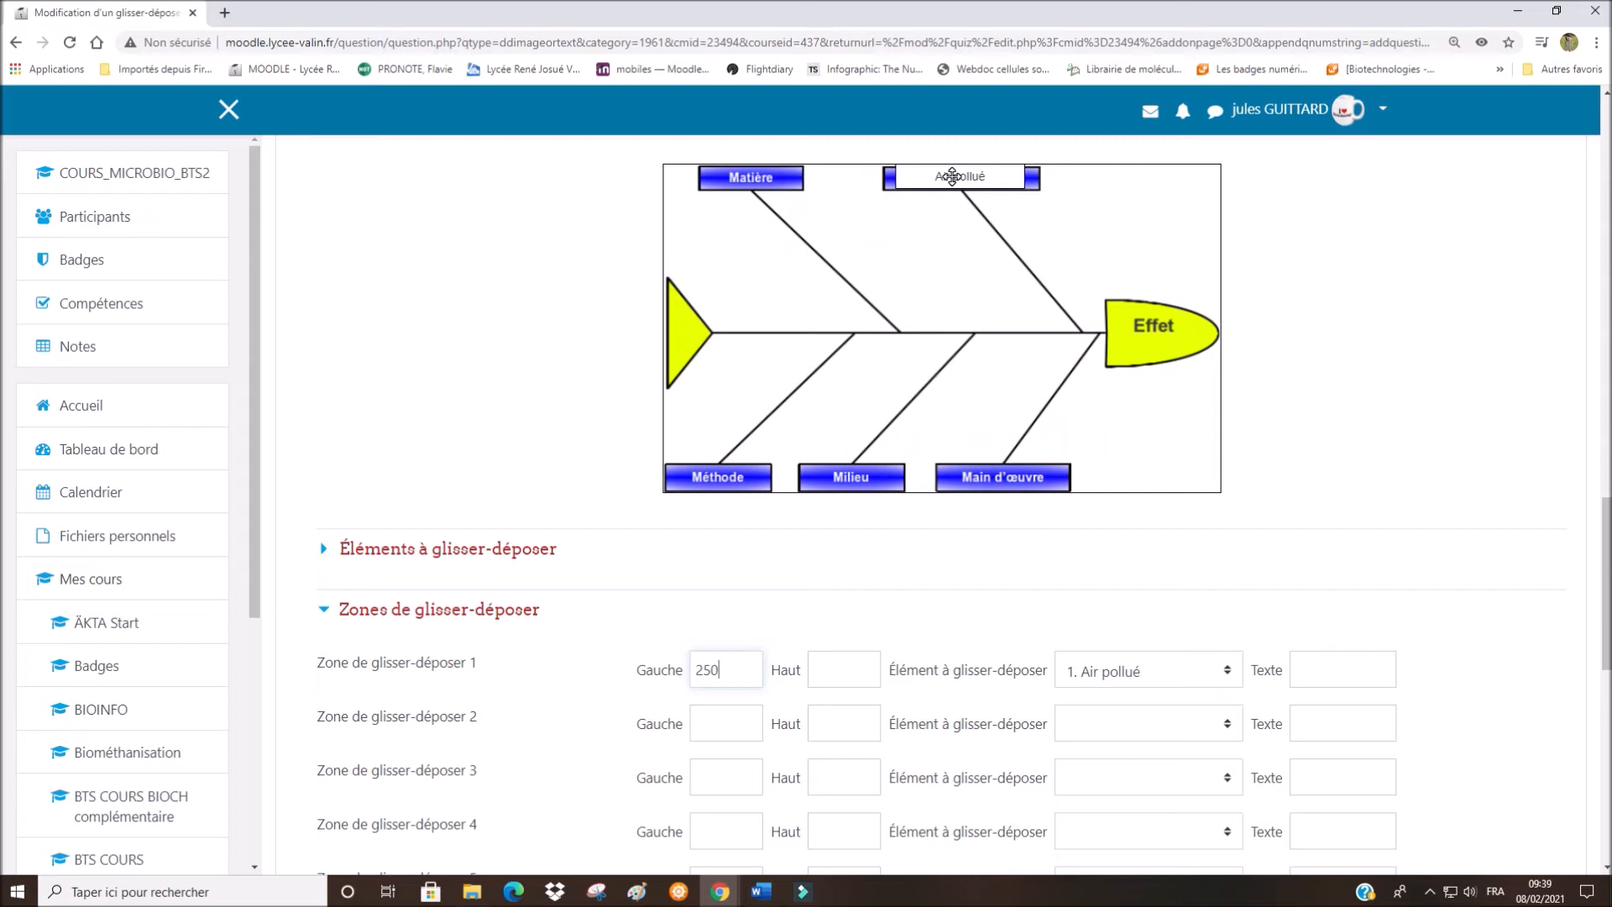
{"action": "left_click", "coordinate": [831, 672]}
{"action": "type", "text": "040"}
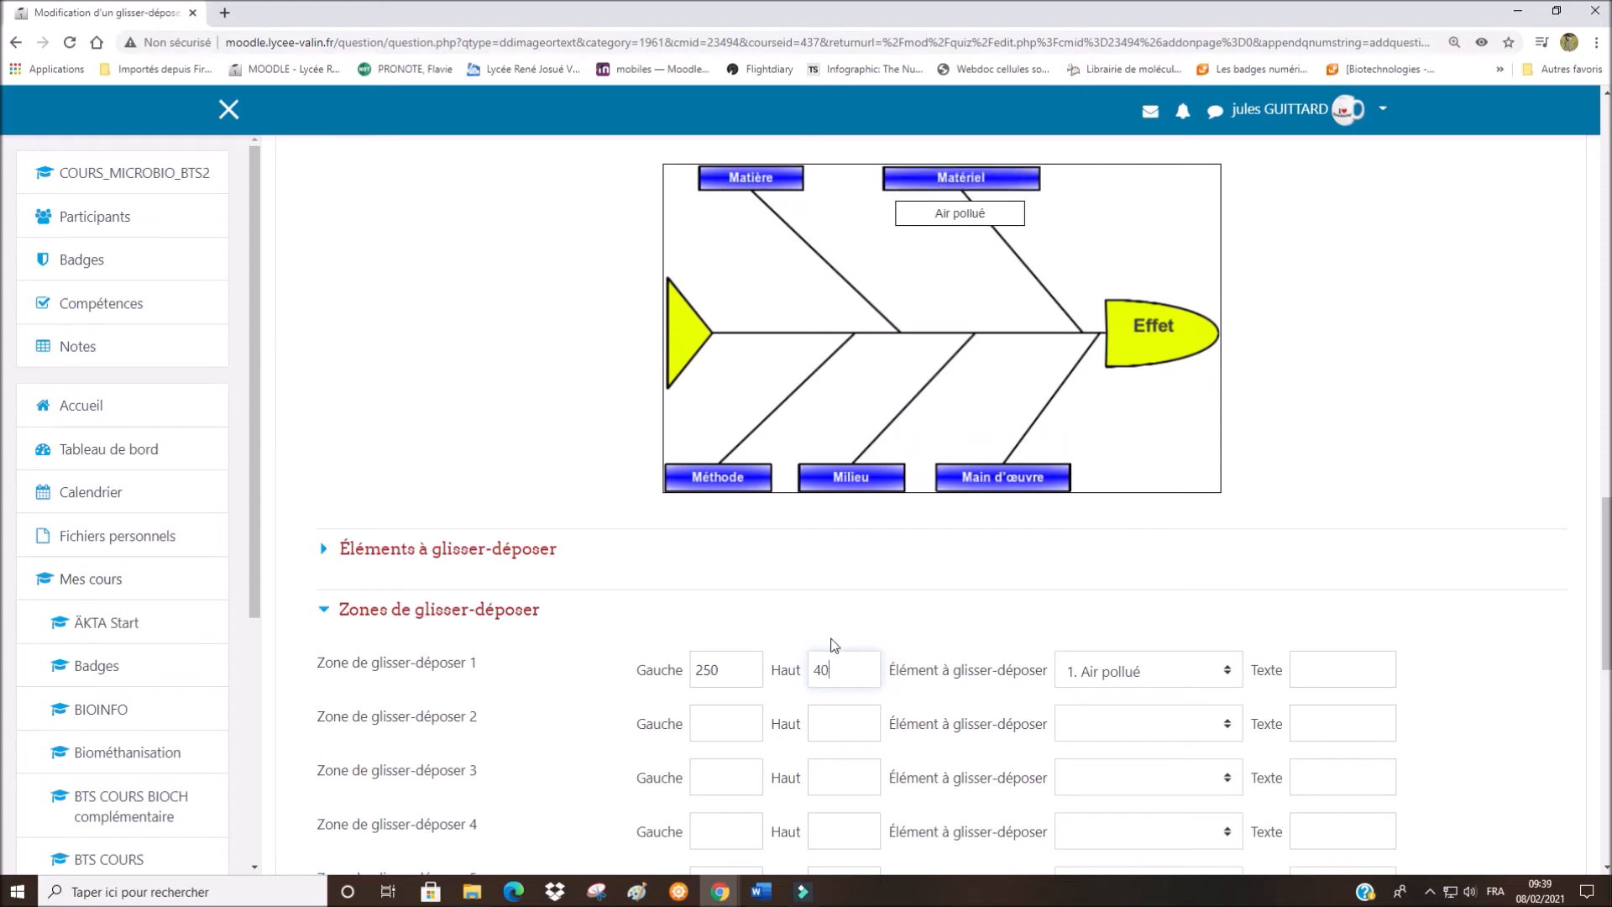
{"action": "left_click_drag", "start_coordinate": [718, 671], "coordinate": [707, 676]}
{"action": "type", "text": "75"}
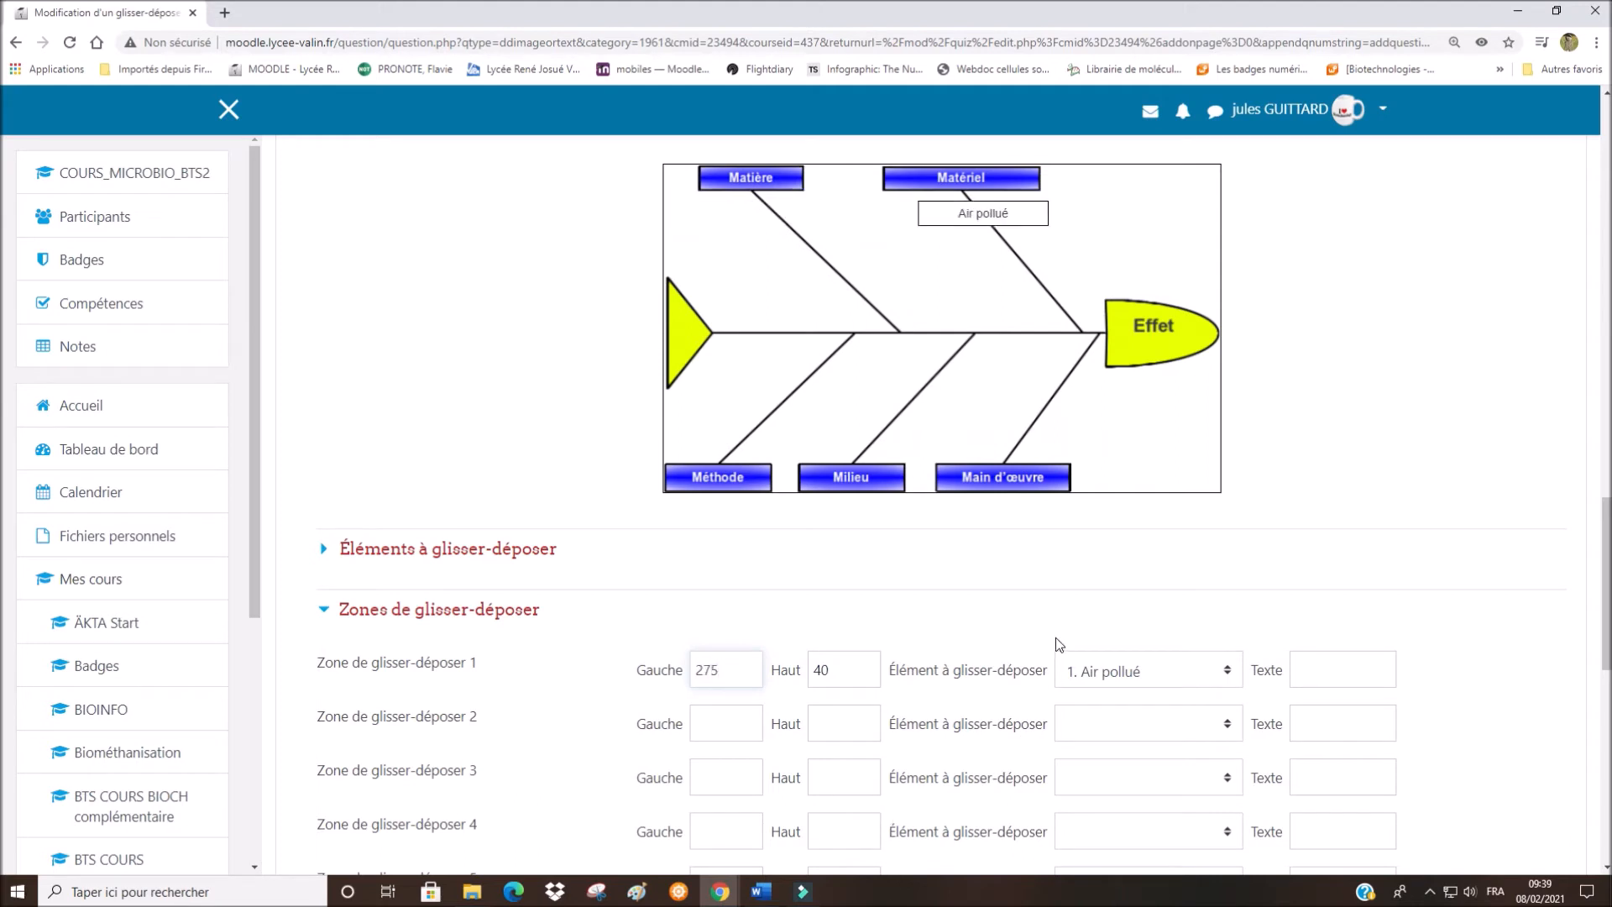
{"action": "left_click", "coordinate": [1014, 375]}
- Assign the "Hygiène du personnel" item to drop zone 2
{"action": "scroll", "coordinate": [1060, 392], "scroll_direction": "down", "scroll_amount": 2}
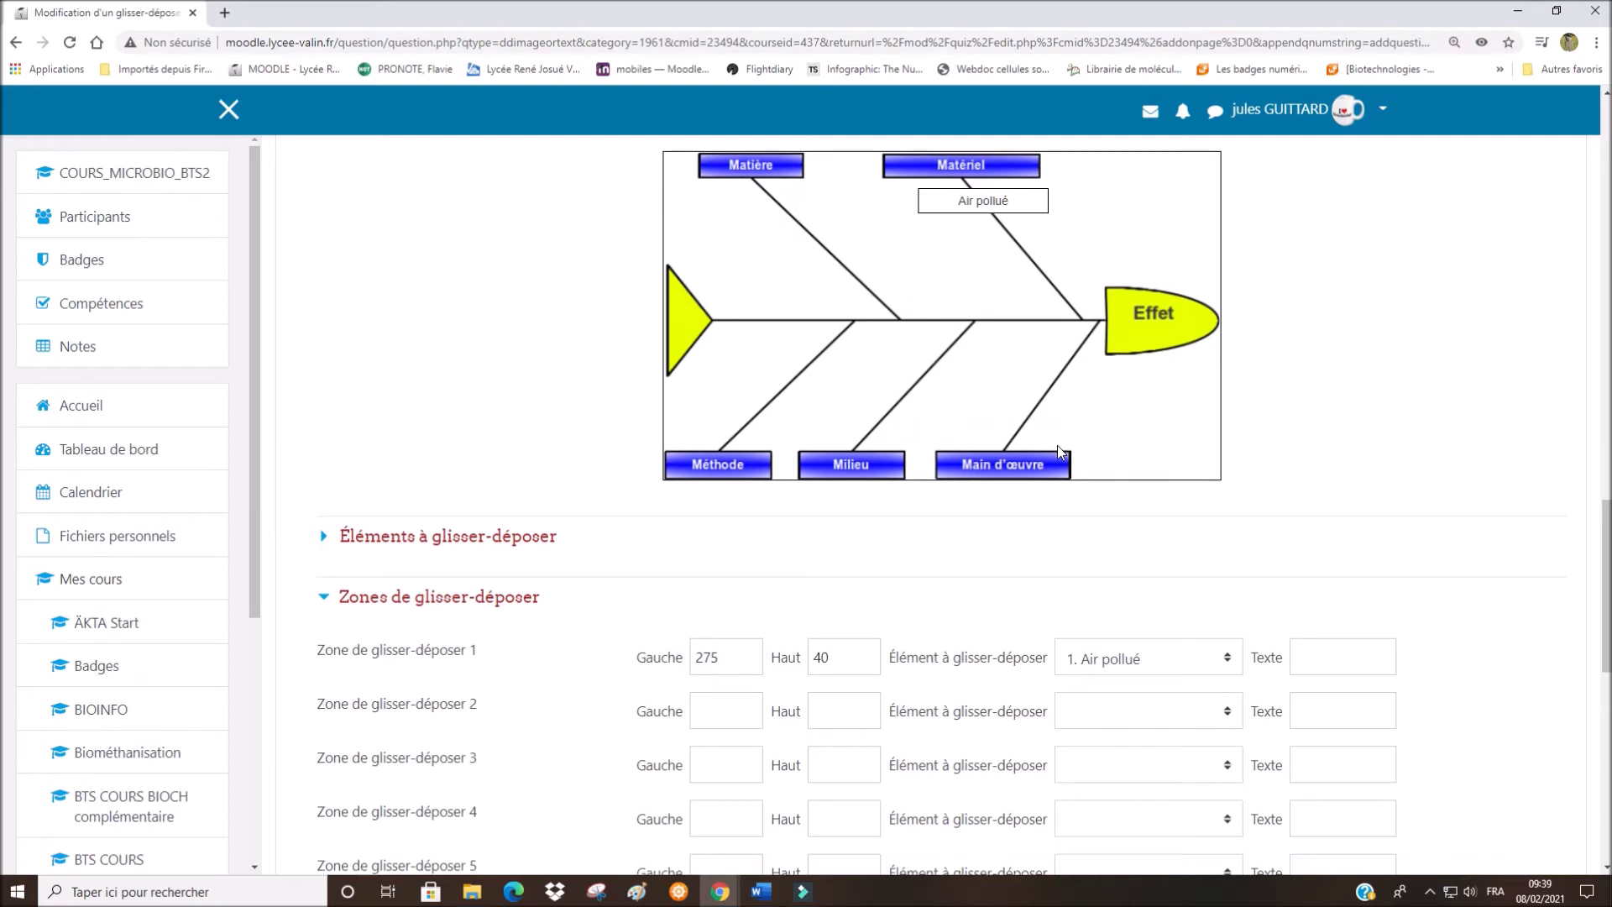
{"action": "left_click", "coordinate": [1229, 557]}
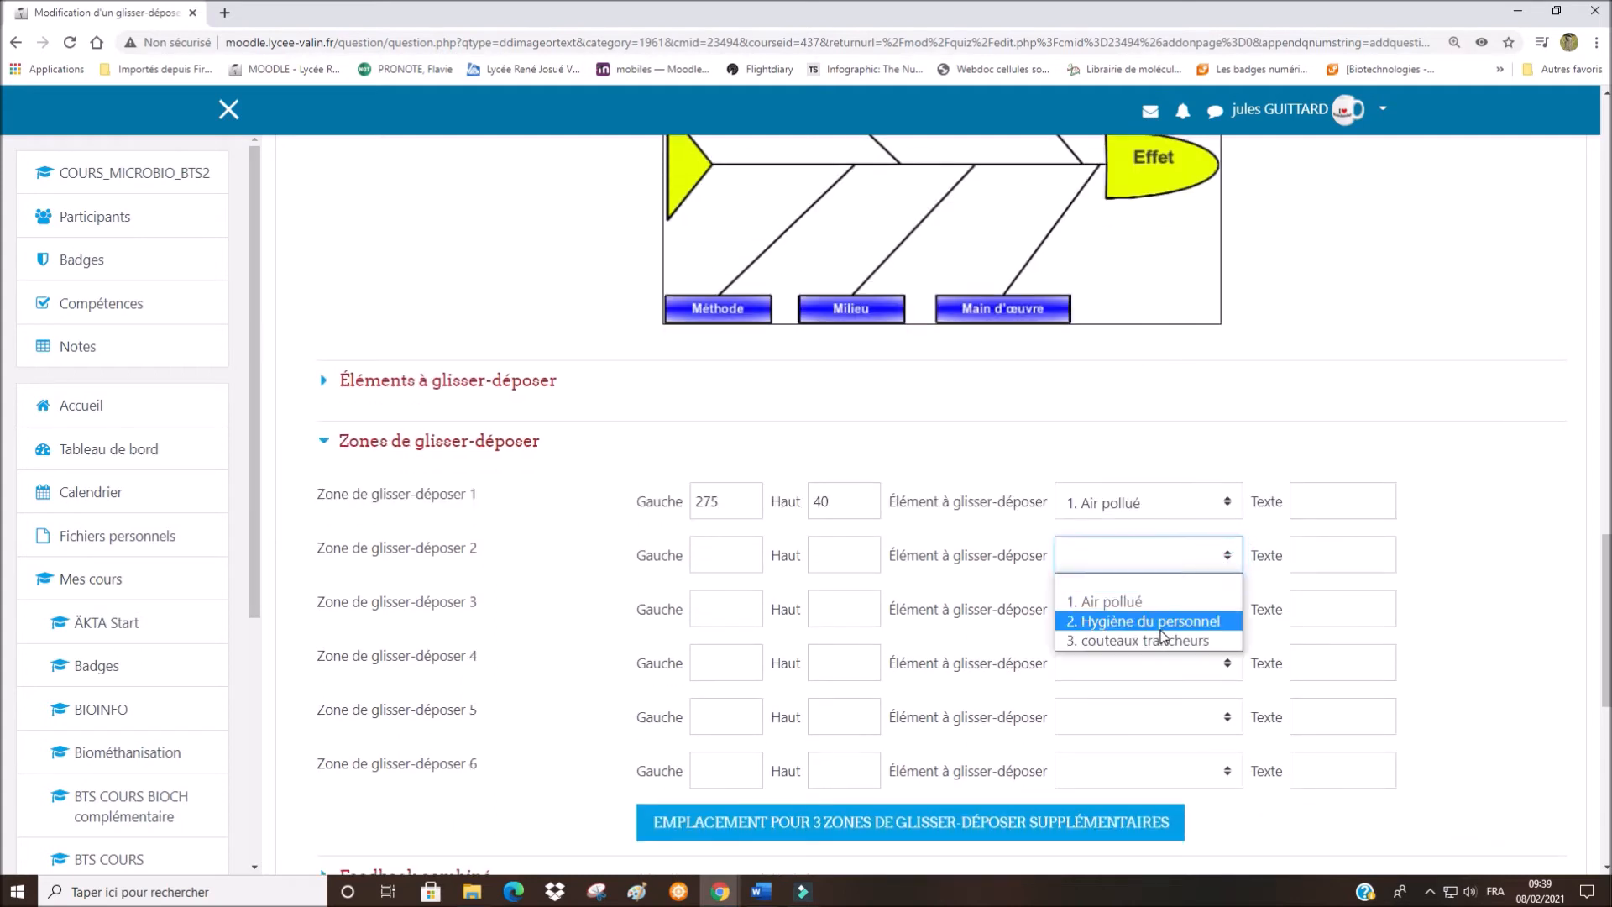
{"action": "left_click", "coordinate": [1161, 629]}
{"action": "scroll", "coordinate": [898, 659], "scroll_direction": "up", "scroll_amount": 2}
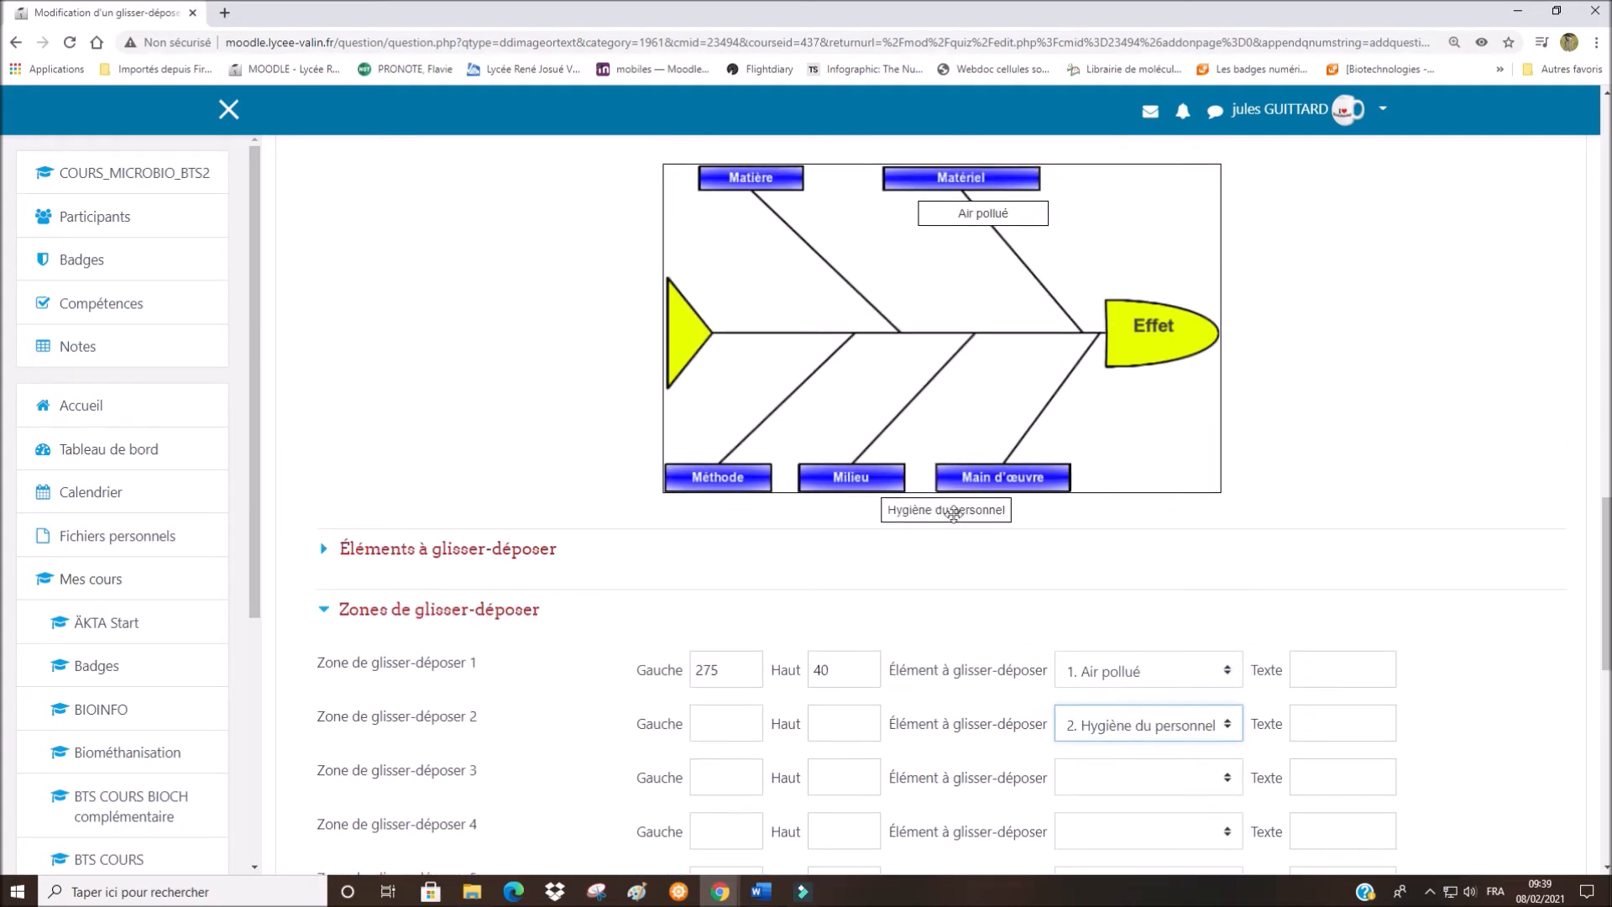
- Position drop zone 2 just above the "Main d'œuvre" label, with Gauche 320 and Haut 280
{"action": "left_click", "coordinate": [707, 732]}
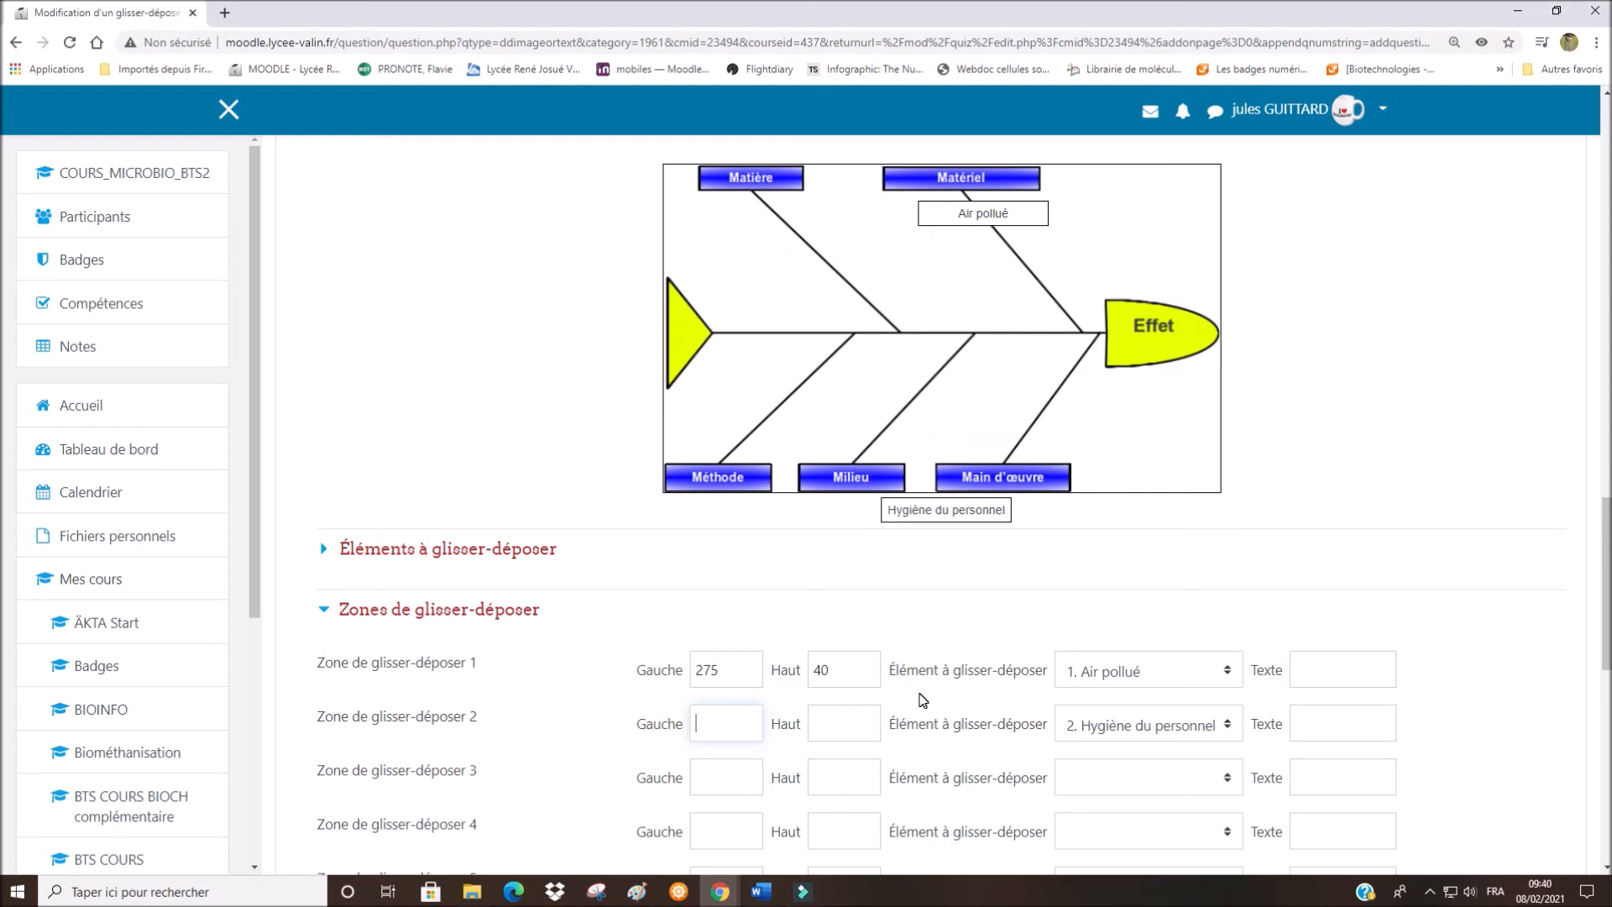
{"action": "type", "text": "00"}
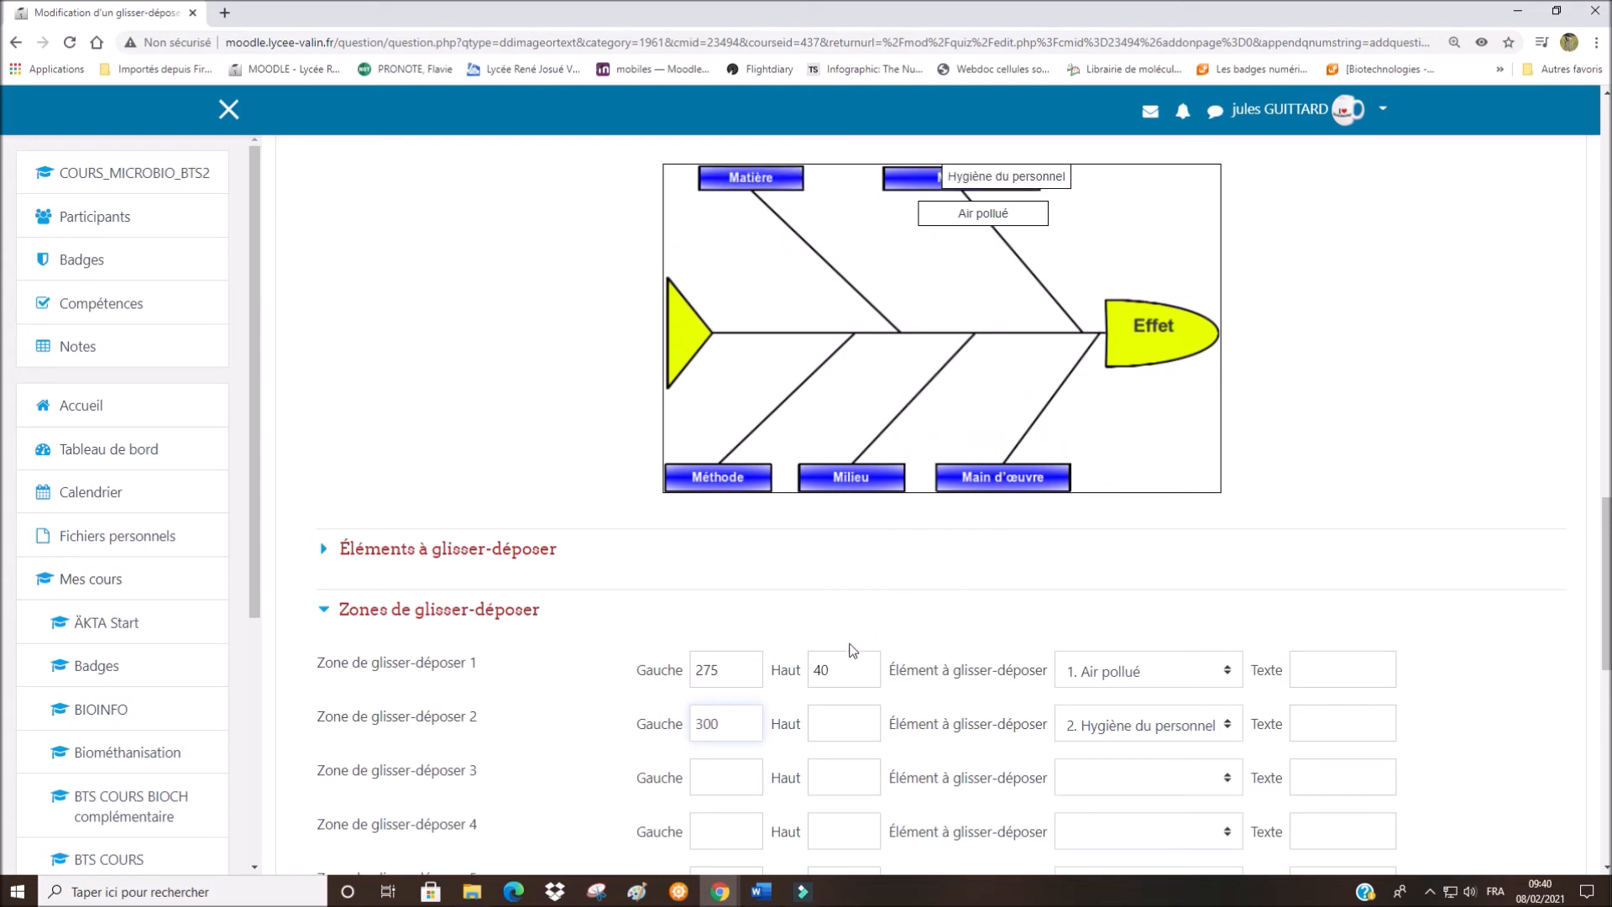
{"action": "left_click", "coordinate": [835, 724]}
{"action": "type", "text": "0200"}
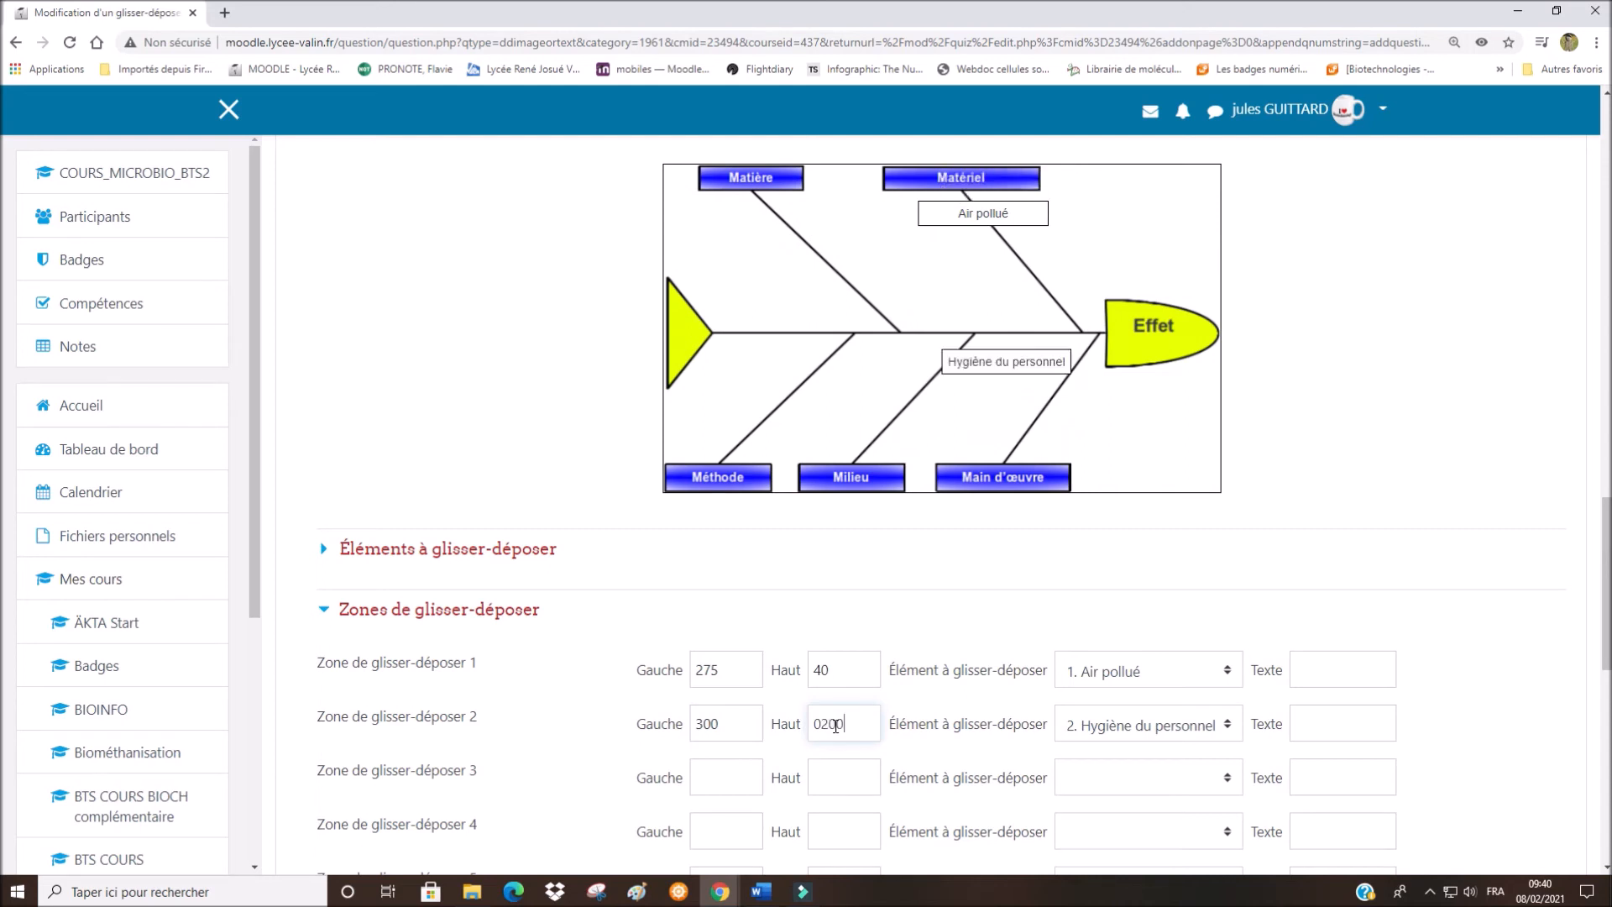
{"action": "left_click_drag", "start_coordinate": [848, 724], "coordinate": [805, 733]}
{"action": "type", "text": "300"}
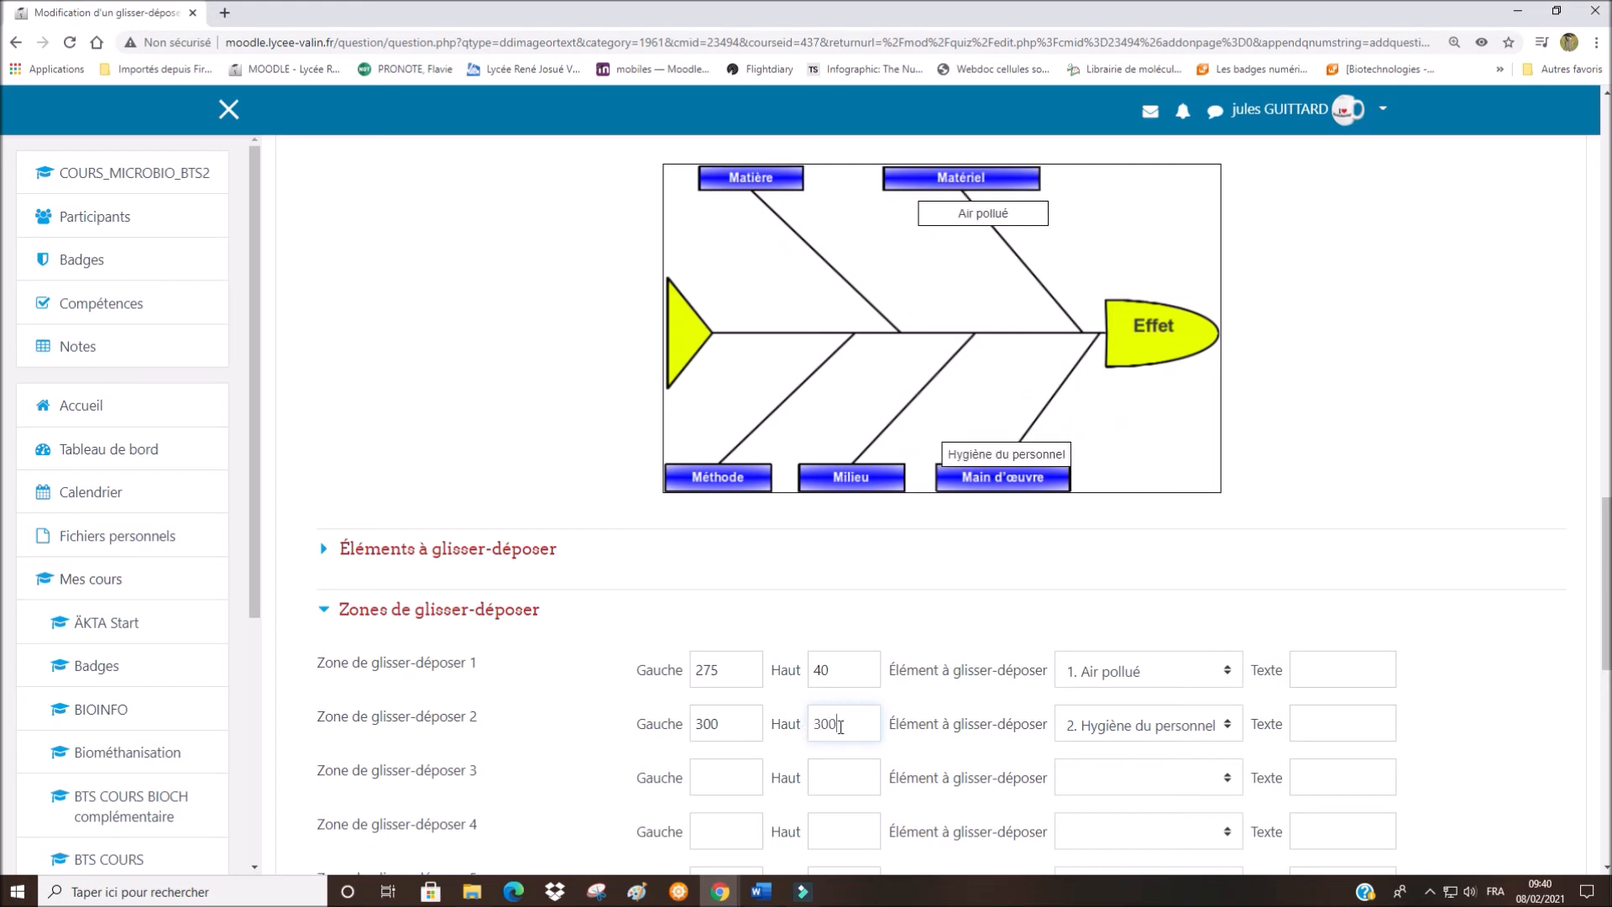
{"action": "left_click_drag", "start_coordinate": [859, 716], "coordinate": [814, 724]}
{"action": "type", "text": "280"}
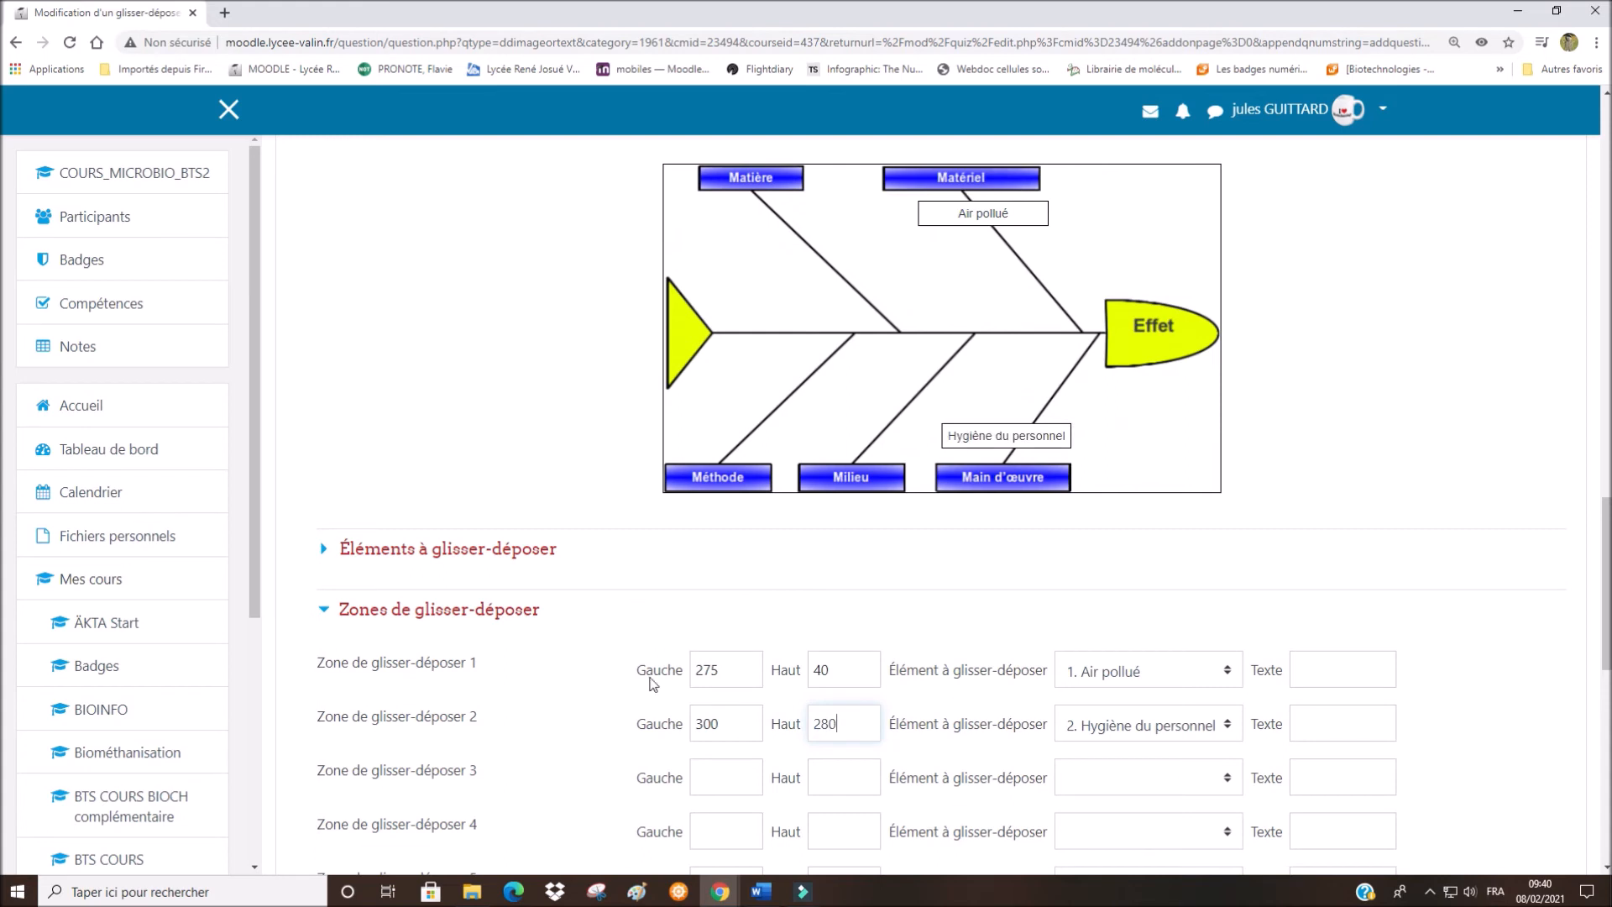
{"action": "left_click_drag", "start_coordinate": [753, 724], "coordinate": [708, 724]}
{"action": "type", "text": "20"}
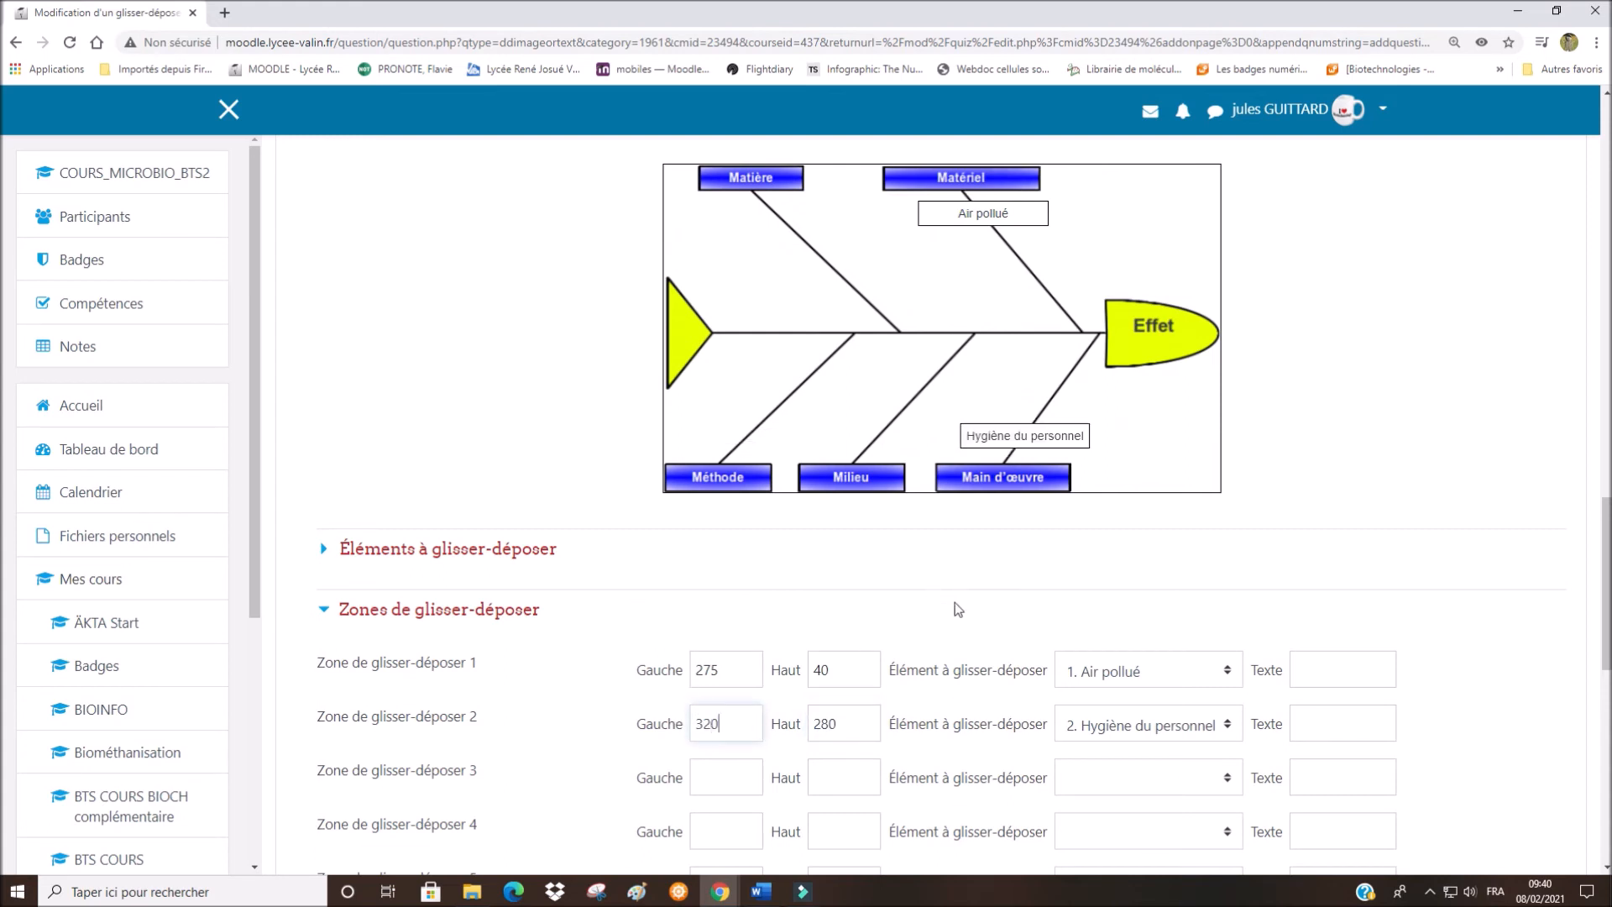
- Assign the "couteaux trancheurs" item to drop zone 3
{"action": "scroll", "coordinate": [1102, 576], "scroll_direction": "down", "scroll_amount": 2}
{"action": "scroll", "coordinate": [1102, 576], "scroll_direction": "down", "scroll_amount": 1}
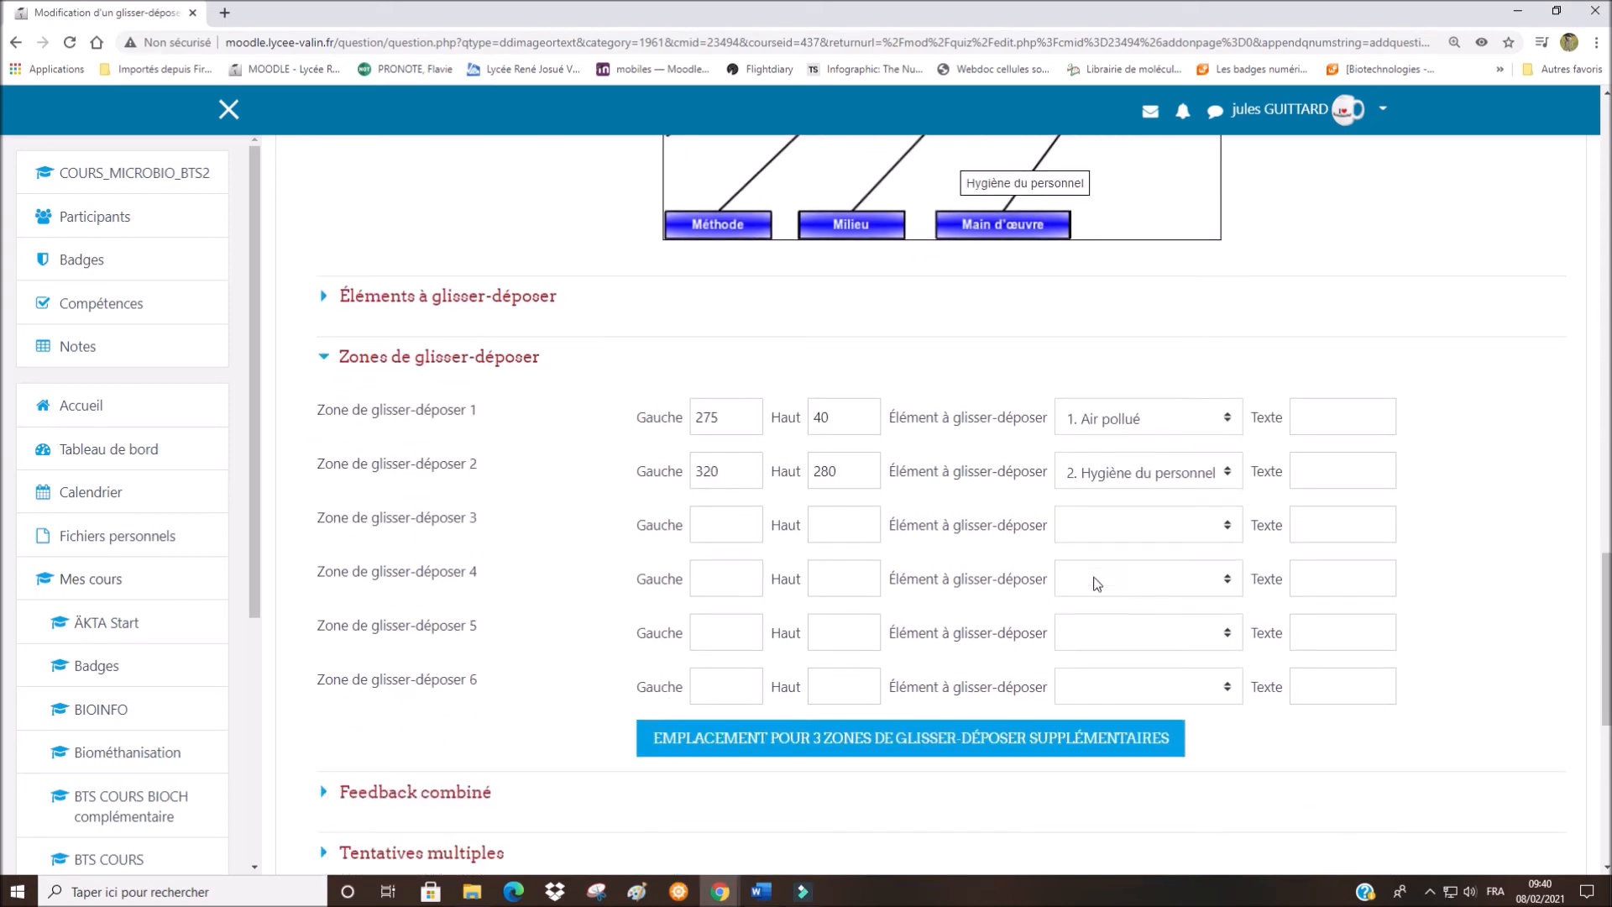
{"action": "left_click", "coordinate": [733, 524]}
{"action": "scroll", "coordinate": [949, 542], "scroll_direction": "up", "scroll_amount": 2}
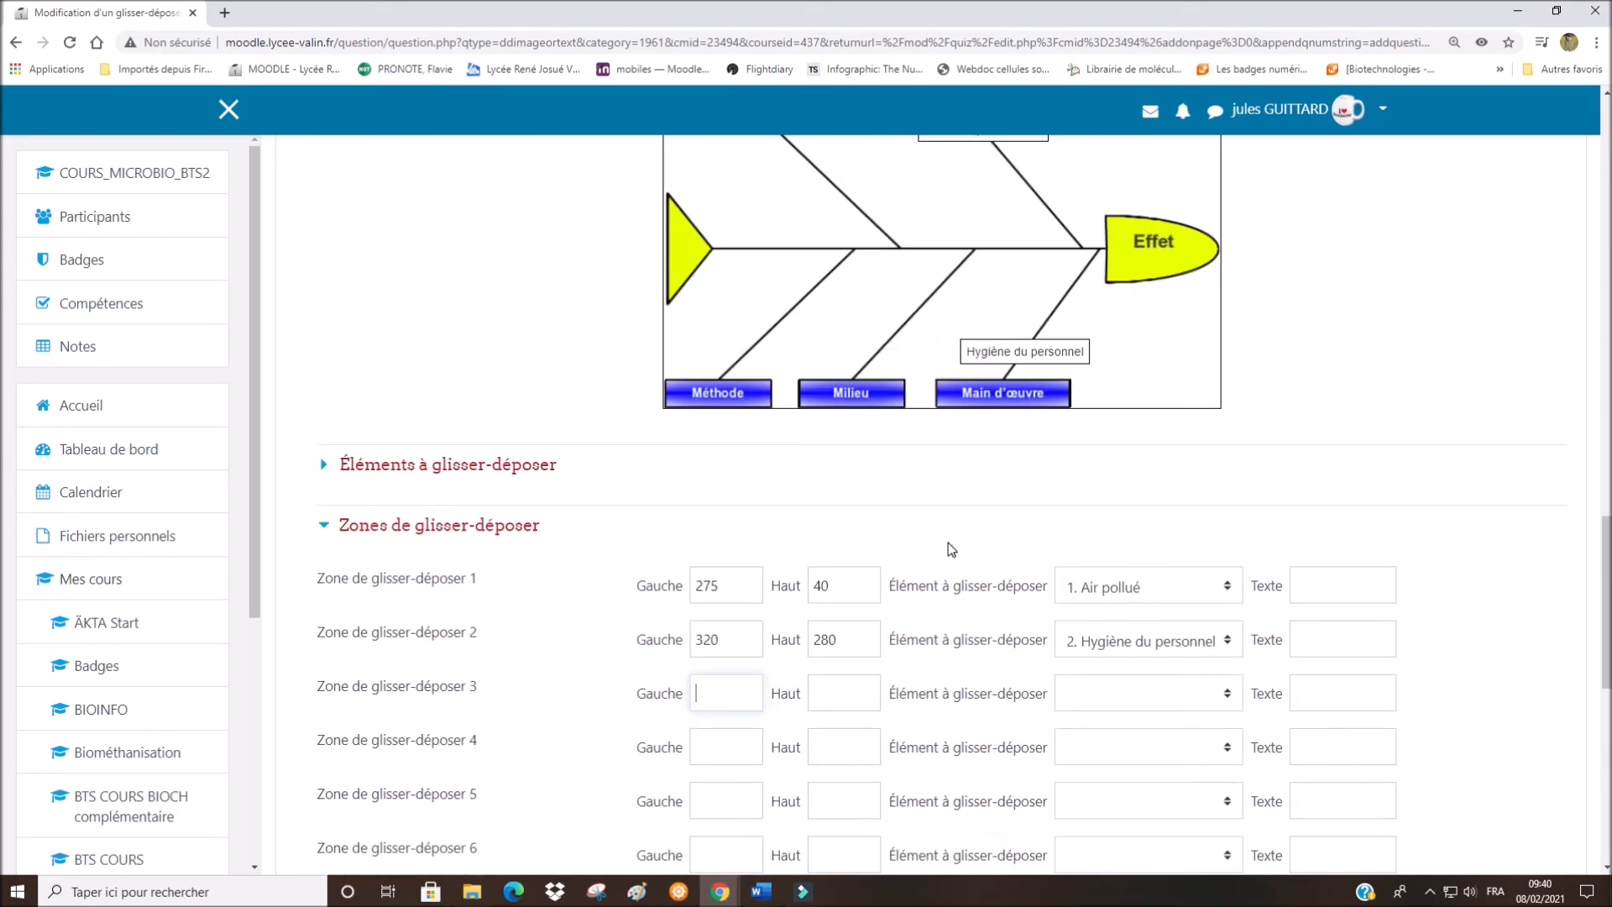
{"action": "left_click", "coordinate": [1227, 693]}
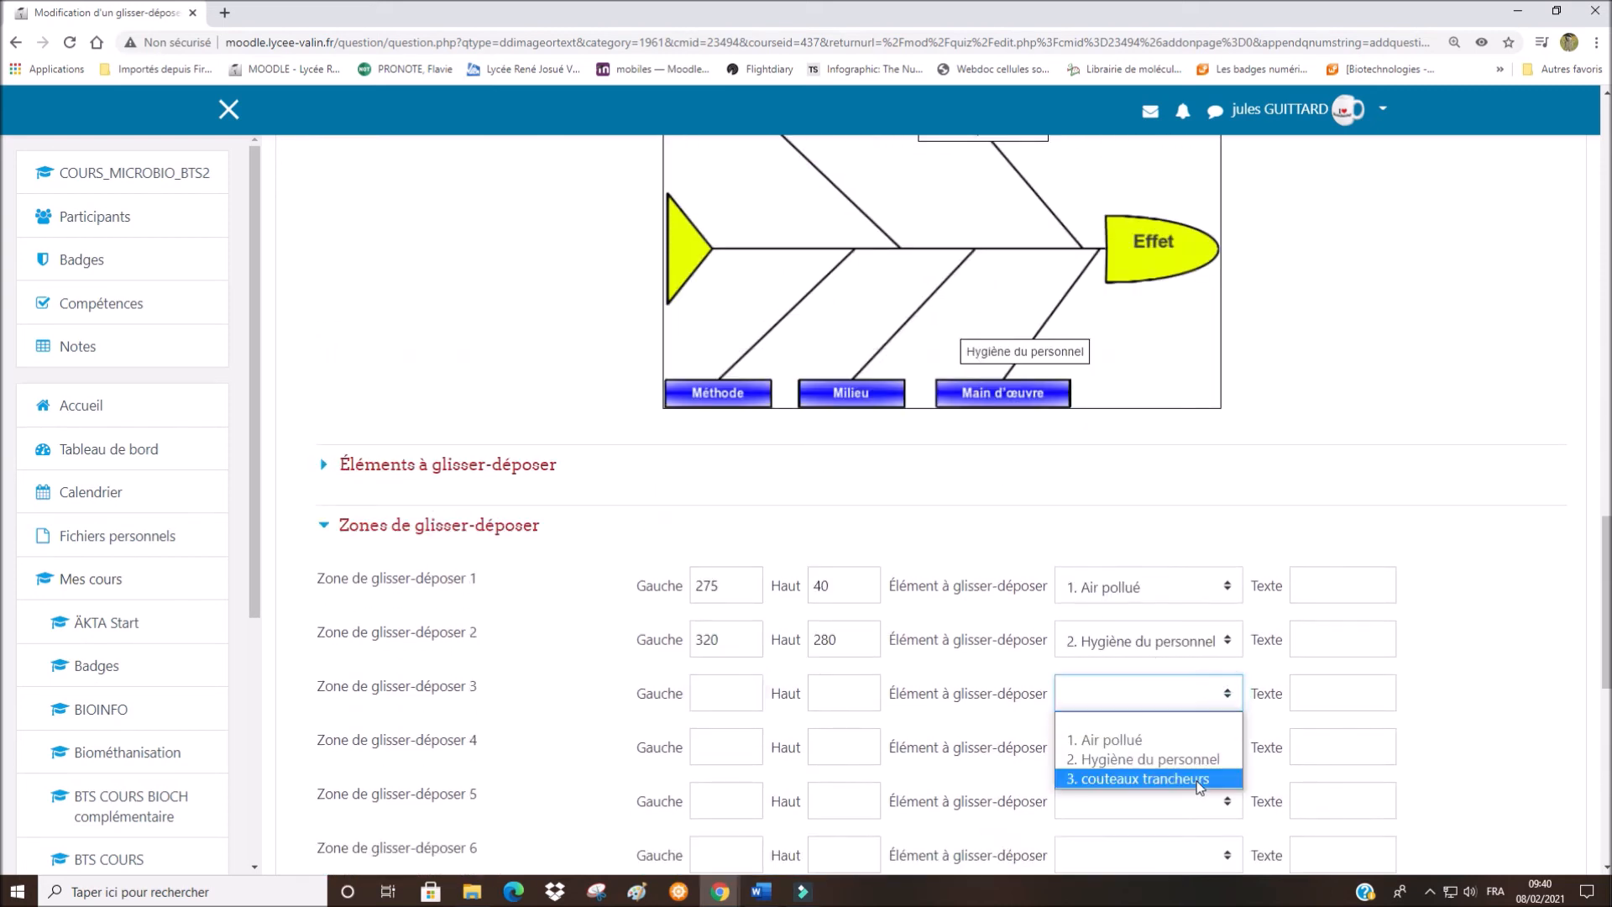
{"action": "left_click", "coordinate": [1117, 777]}
{"action": "scroll", "coordinate": [1115, 734], "scroll_direction": "down", "scroll_amount": 1}
- Position drop zone 3 below the "Air pollué" zone on the "Matériel" branch, with Gauche 285 and Haut 80
{"action": "left_click", "coordinate": [714, 608]}
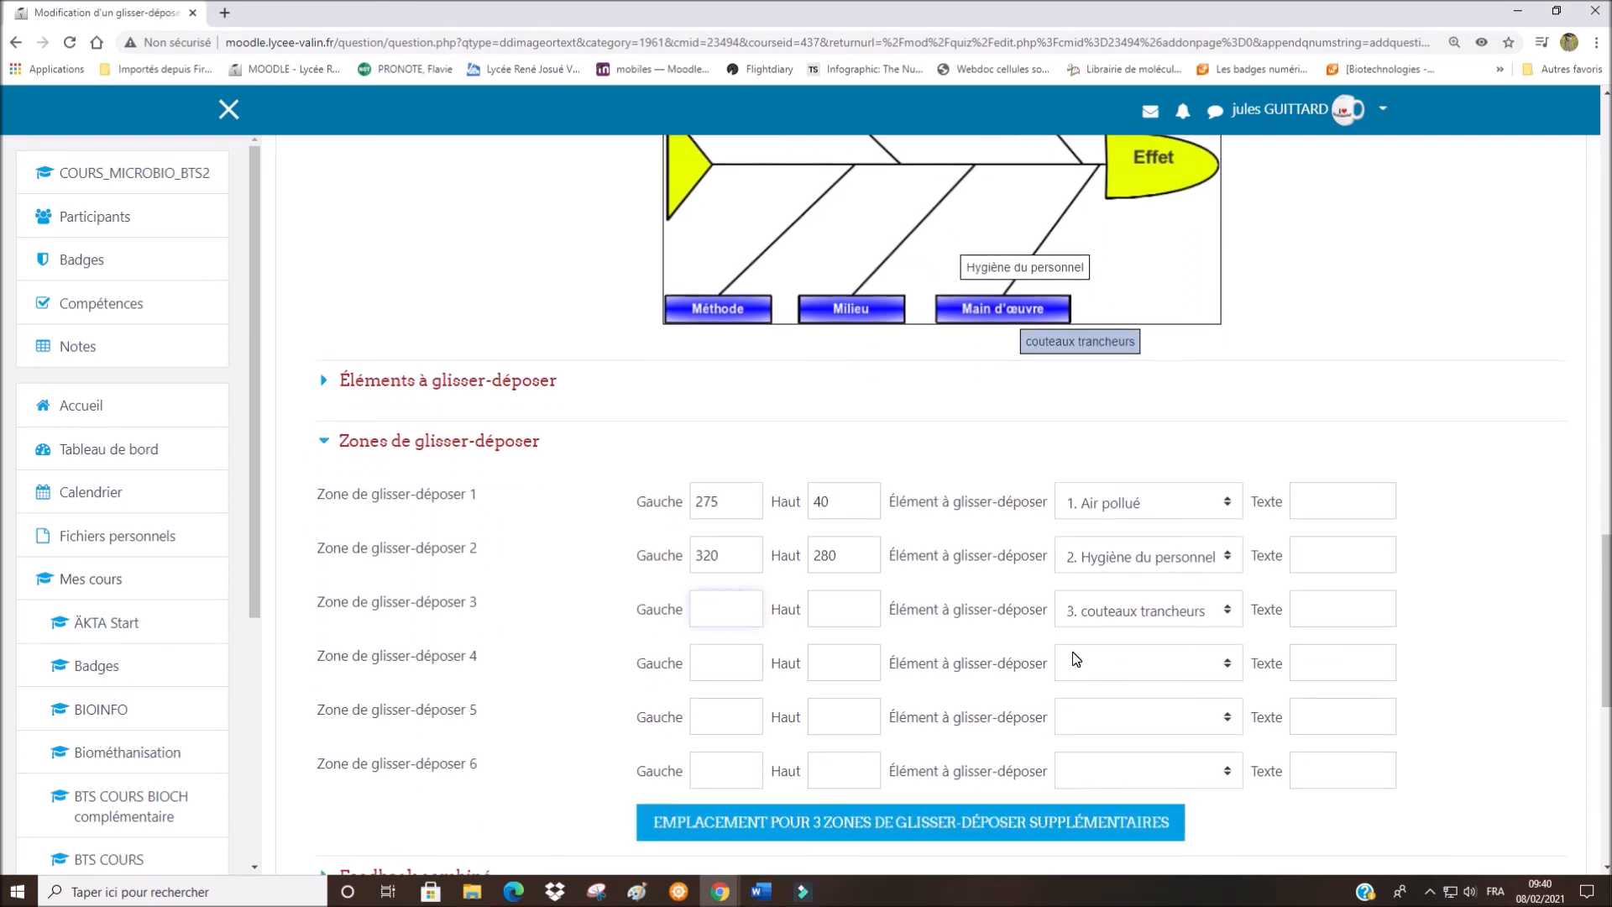
{"action": "scroll", "coordinate": [1041, 642], "scroll_direction": "up", "scroll_amount": 2}
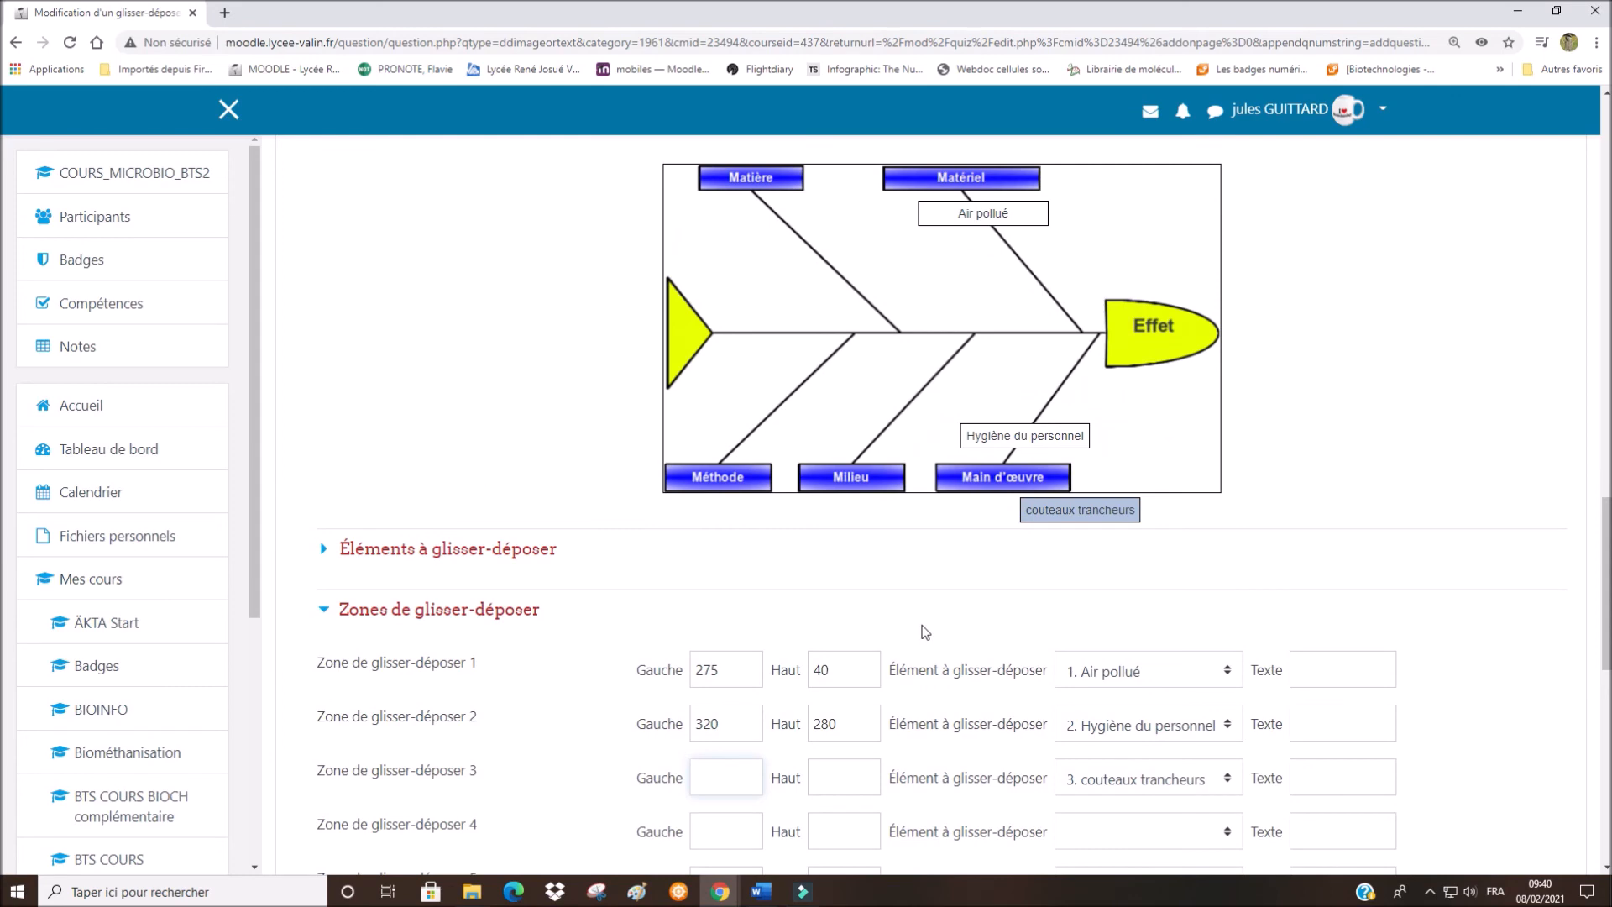
{"action": "scroll", "coordinate": [1016, 254], "scroll_direction": "down", "scroll_amount": 2}
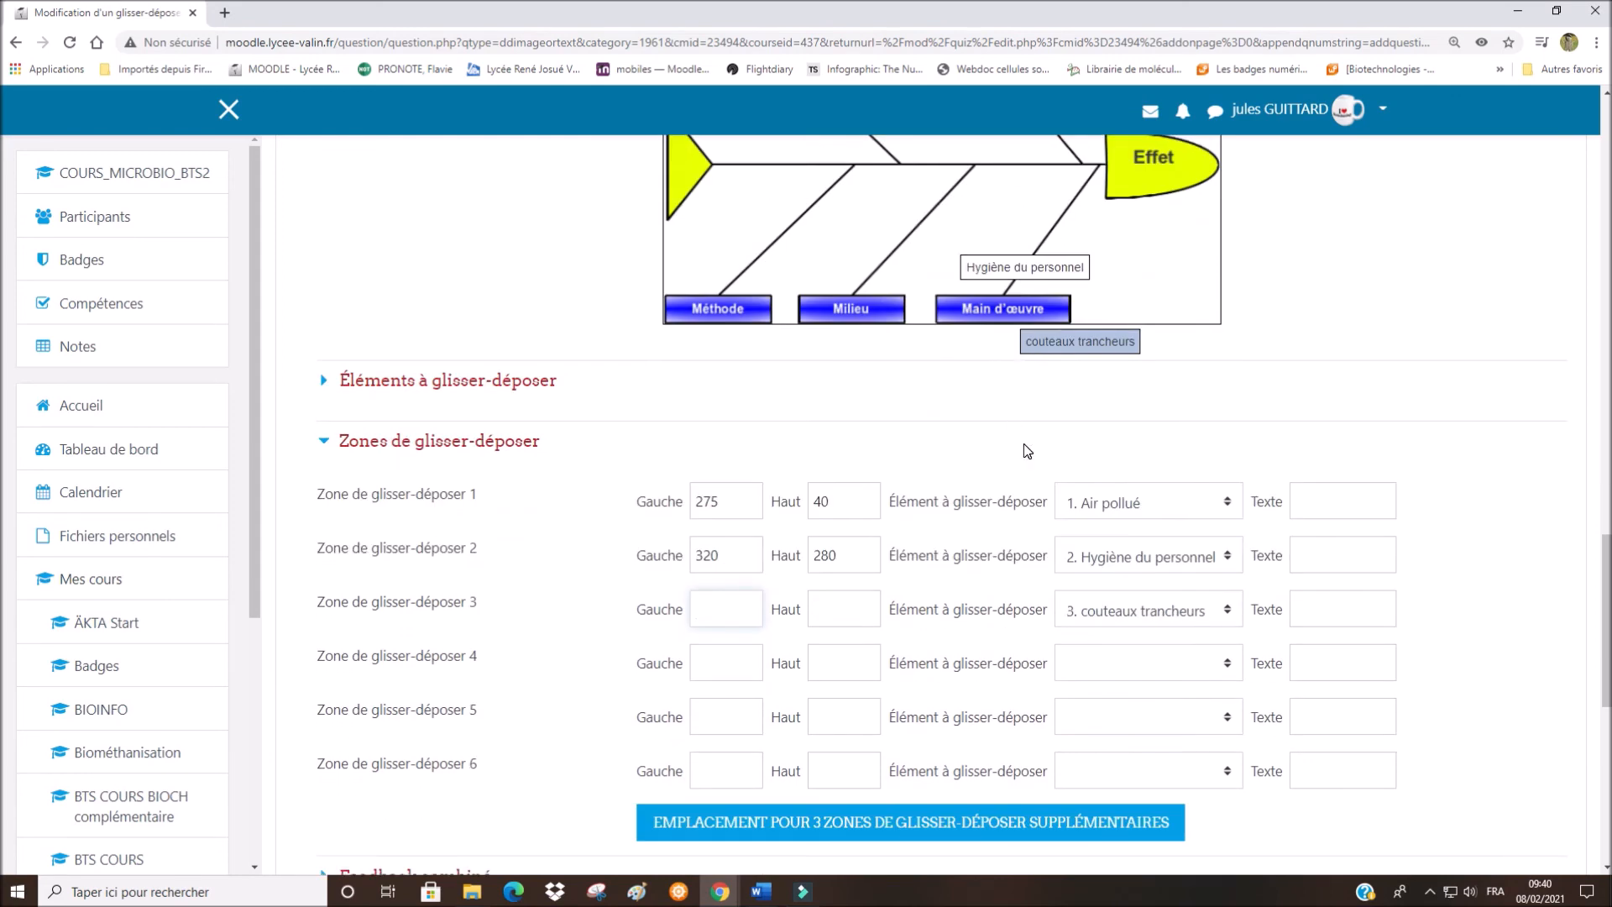
{"action": "type", "text": "260"}
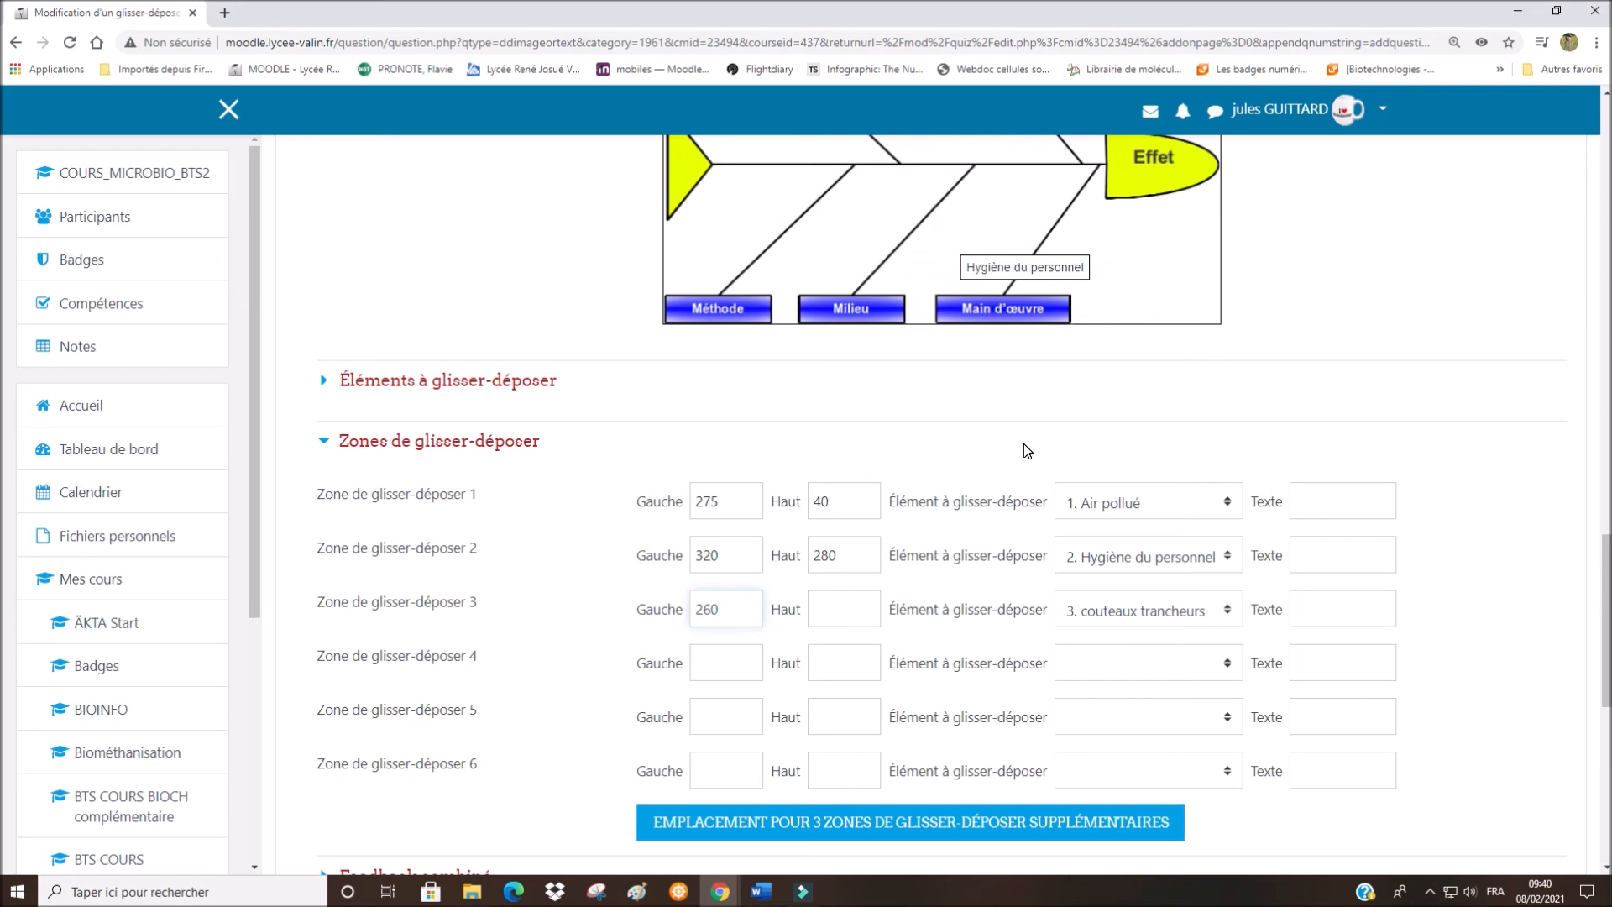
{"action": "key", "text": "BackSpace"}
{"action": "key", "text": "BackSpace"}
{"action": "type", "text": "80"}
{"action": "left_click", "coordinate": [829, 610]}
{"action": "type", "text": "065"}
{"action": "scroll", "coordinate": [919, 546], "scroll_direction": "up", "scroll_amount": 3}
{"action": "scroll", "coordinate": [918, 546], "scroll_direction": "down", "scroll_amount": 1}
{"action": "scroll", "coordinate": [918, 546], "scroll_direction": "down", "scroll_amount": 1}
{"action": "double_click", "coordinate": [829, 693]}
{"action": "type", "text": "80"}
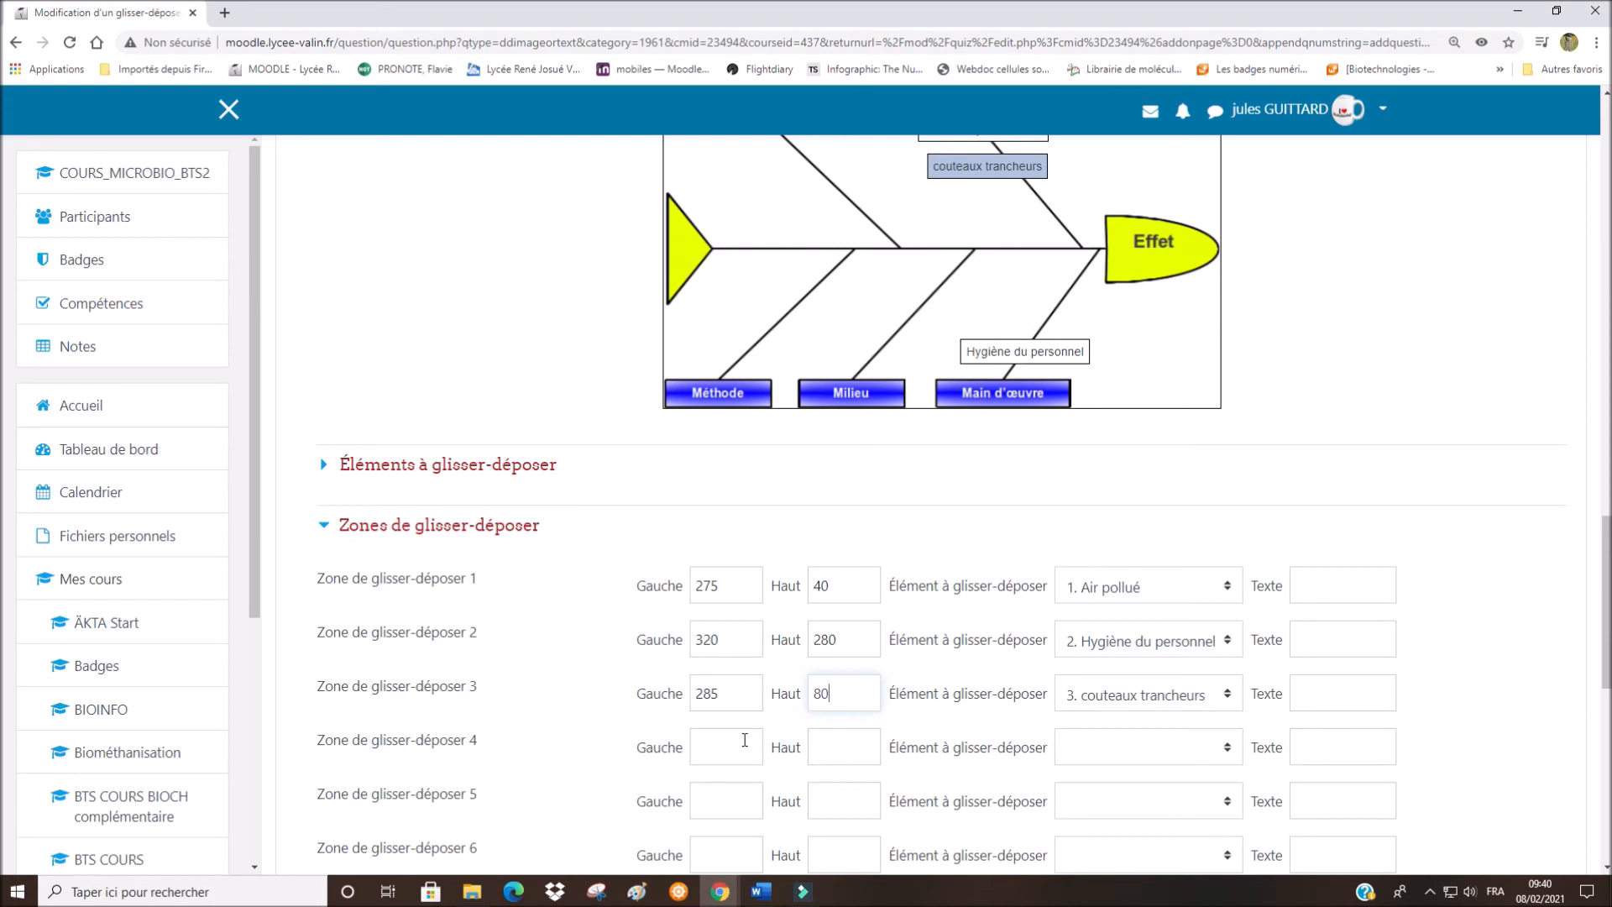
- Shift drop zone 3 by setting its Gauche value to 300, and check its placement on the diagram
{"action": "double_click", "coordinate": [728, 694]}
{"action": "type", "text": "300"}
{"action": "scroll", "coordinate": [652, 601], "scroll_direction": "up", "scroll_amount": 3}
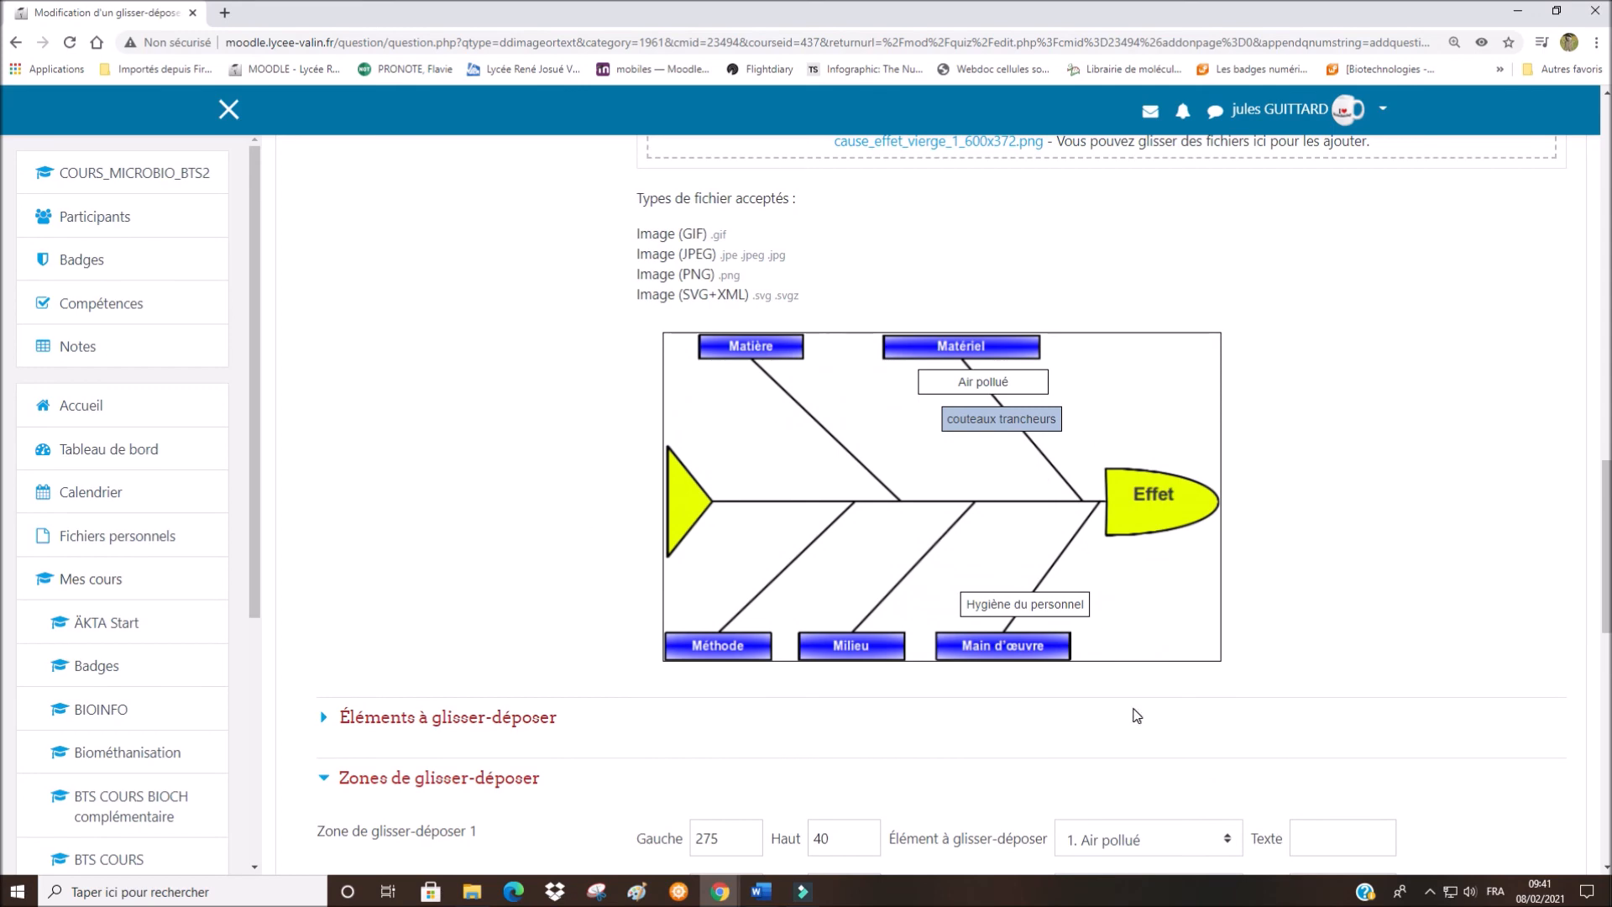
- Save the question and return to the quiz, then open a maximized preview of the "Contaminations des aliments" question
{"action": "scroll", "coordinate": [1130, 713], "scroll_direction": "down", "scroll_amount": 6}
{"action": "scroll", "coordinate": [1113, 707], "scroll_direction": "down", "scroll_amount": 4}
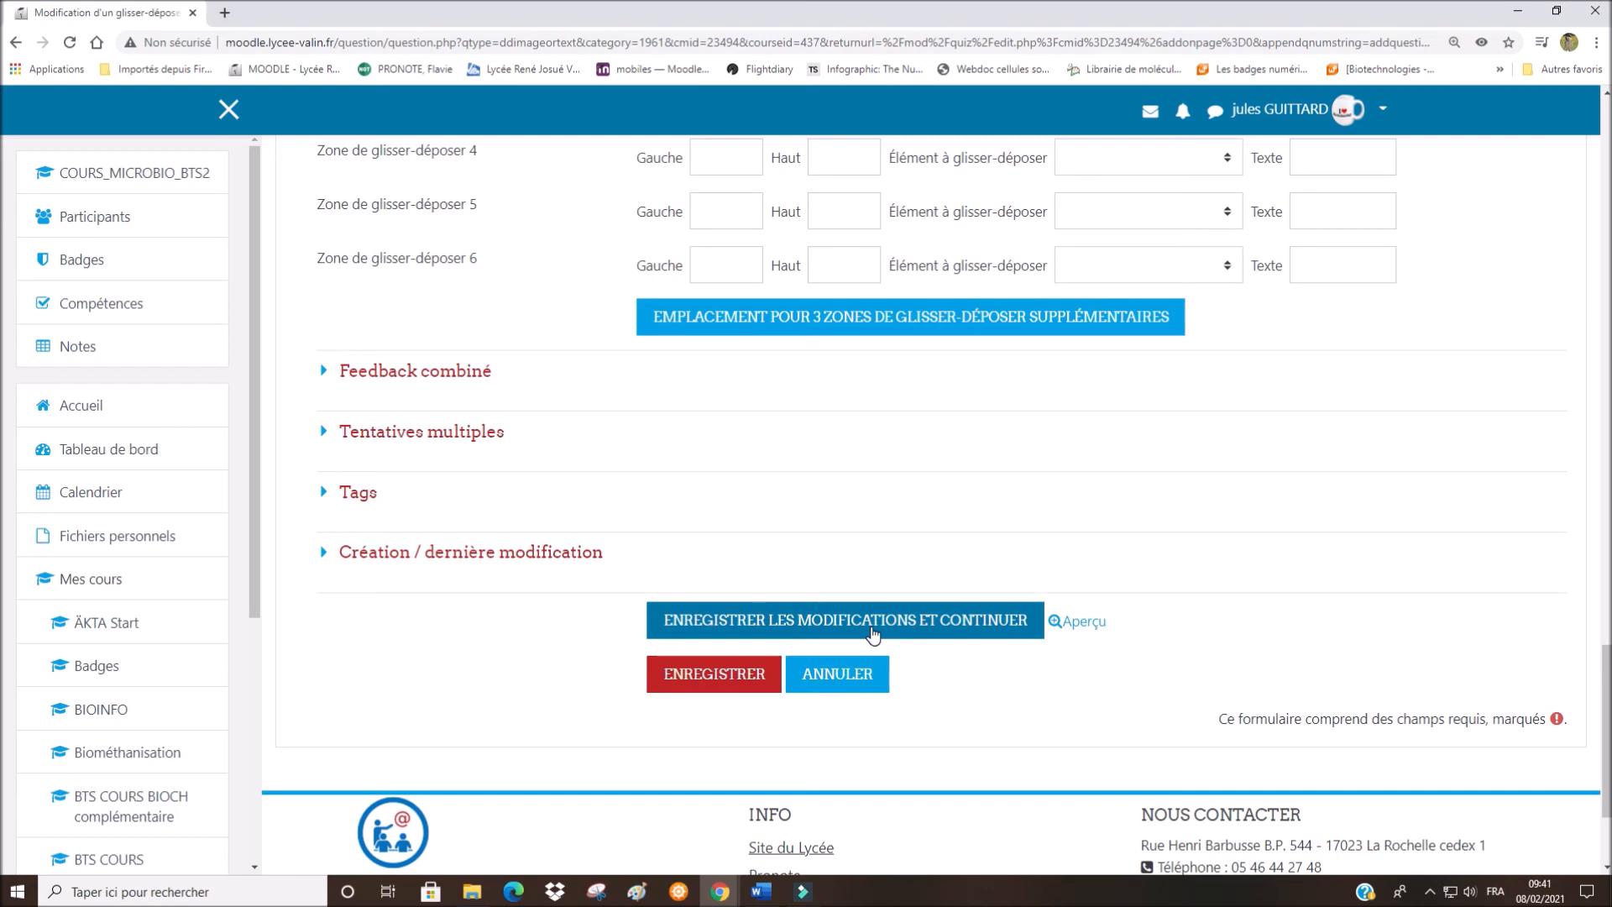
{"action": "left_click", "coordinate": [743, 673]}
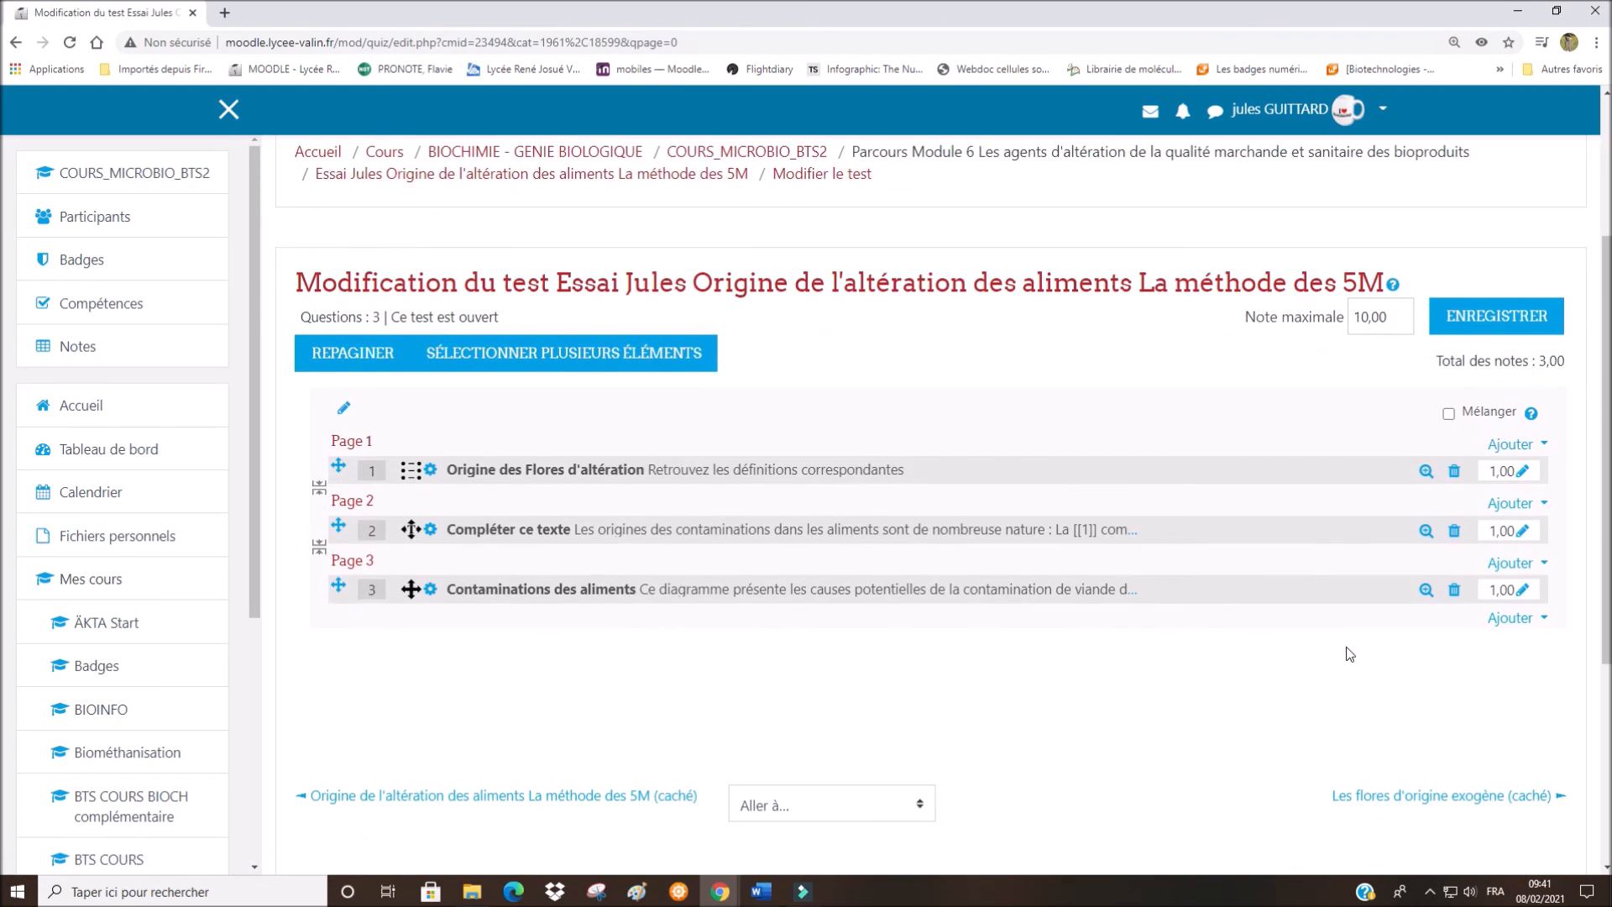
{"action": "left_click", "coordinate": [1426, 589]}
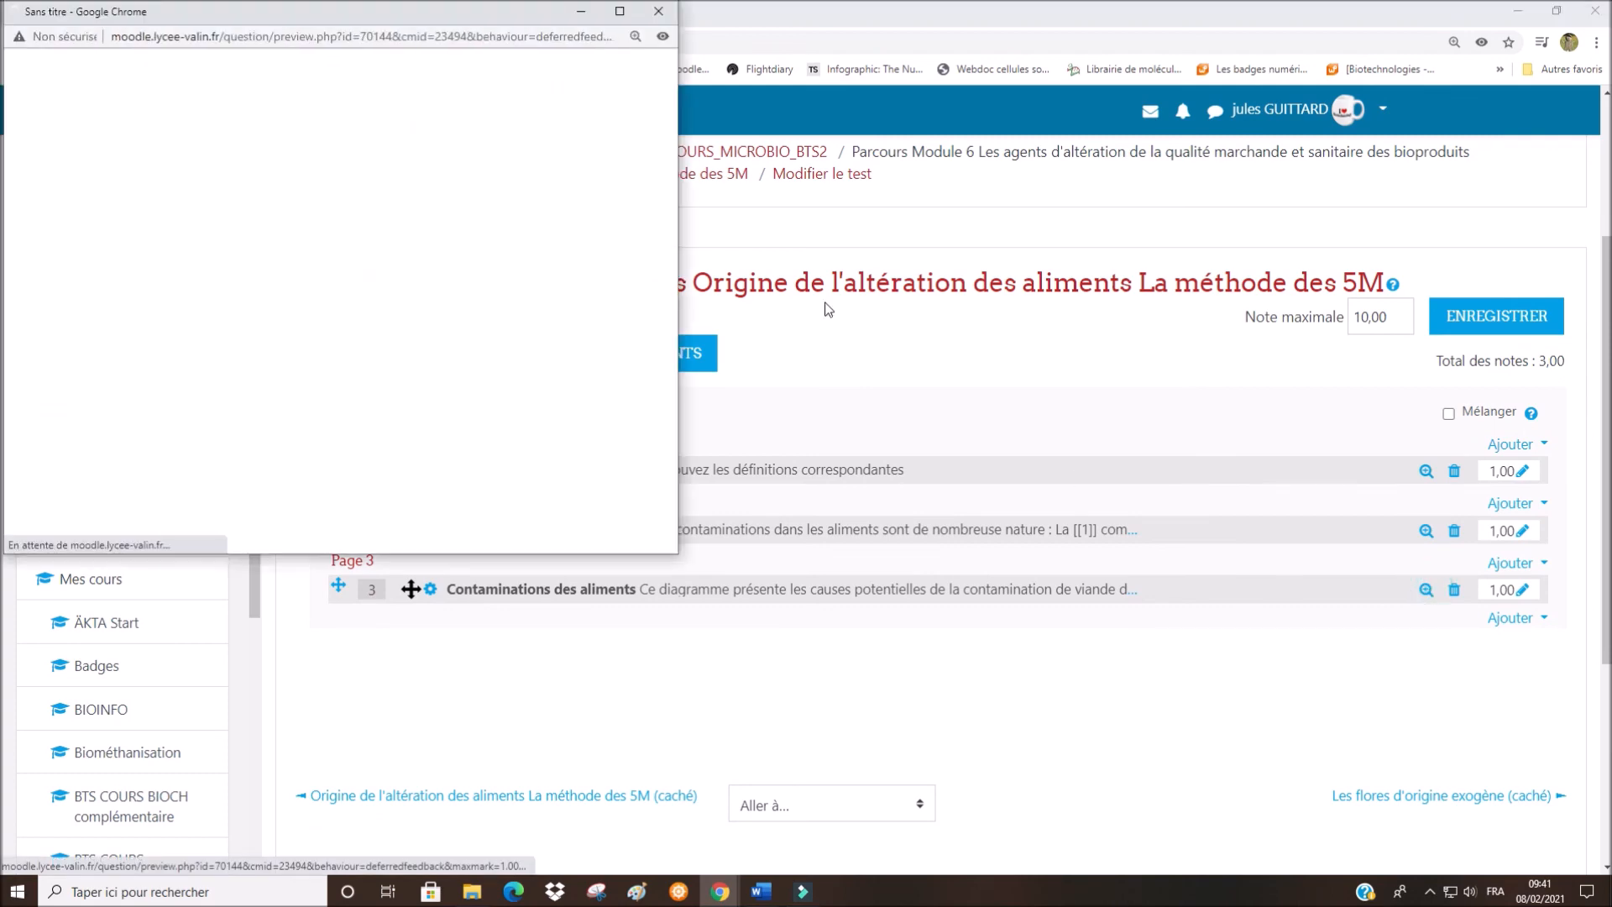
{"action": "left_click", "coordinate": [625, 15]}
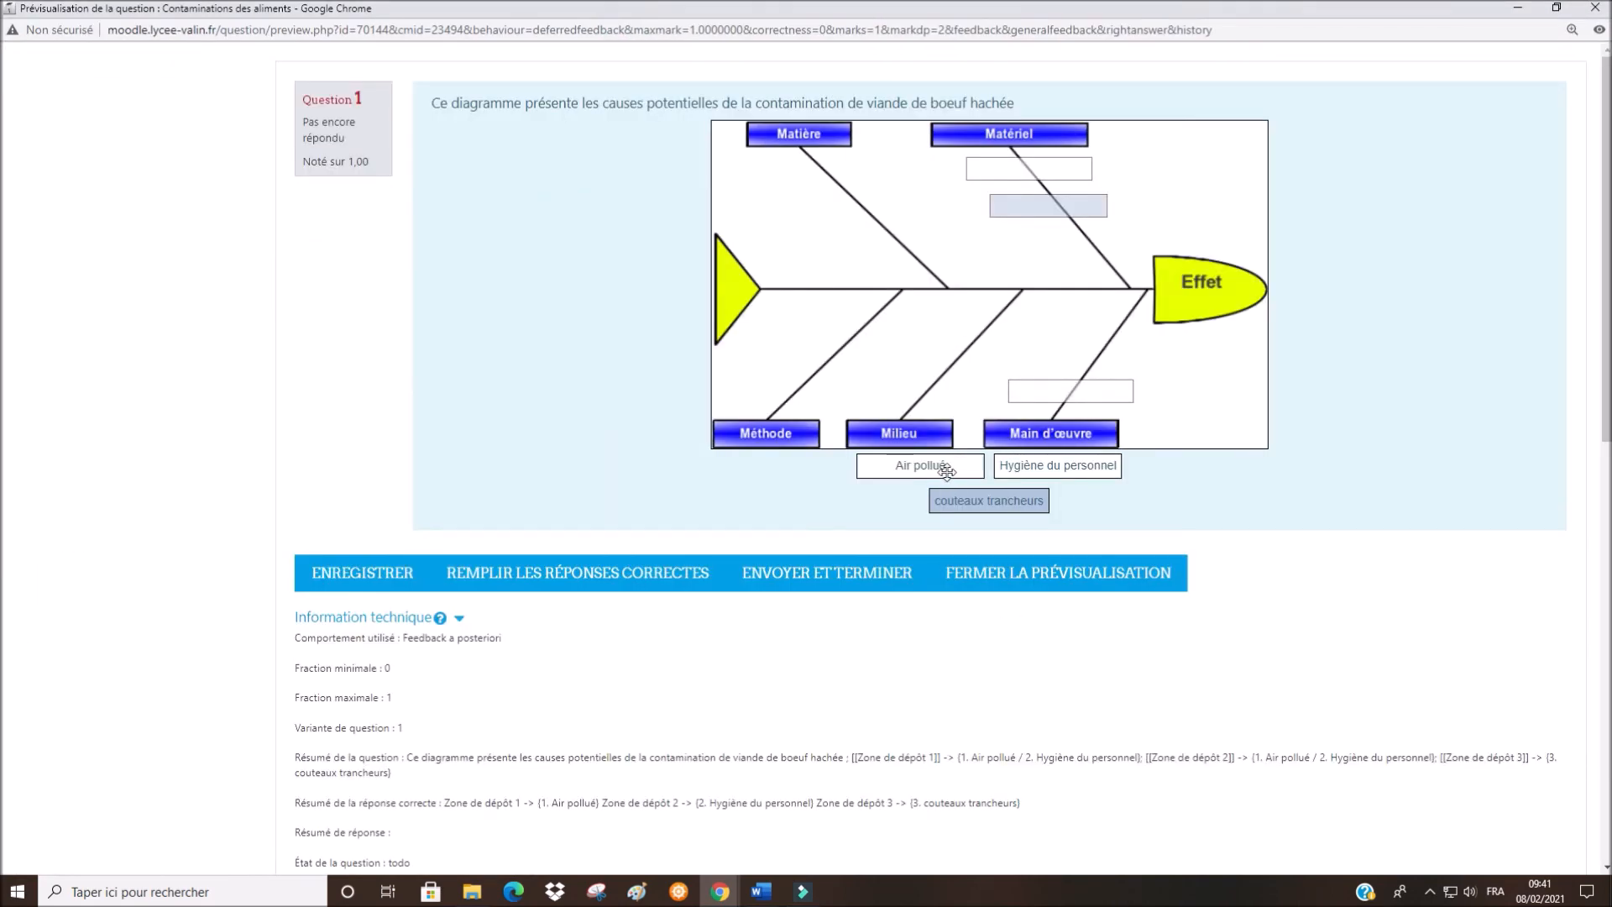
- Place "Air pollué", "Hygiène du personnel" and "couteaux trancheurs" in their matching zones of the preview, and submit the attempt
{"action": "left_click_drag", "start_coordinate": [942, 467], "coordinate": [1060, 179]}
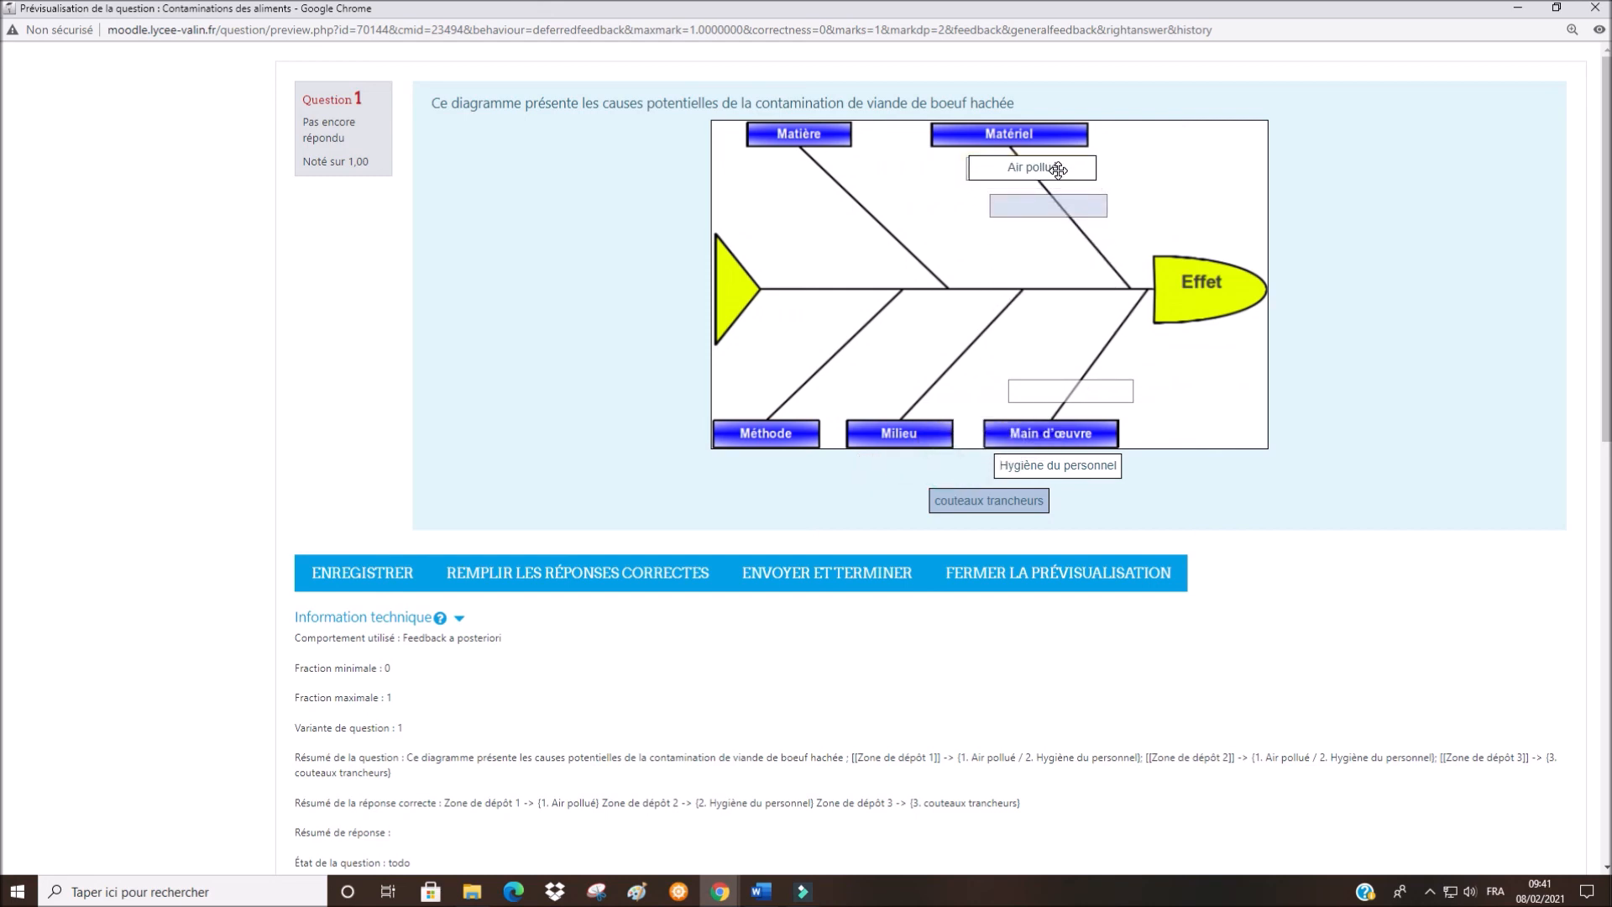
{"action": "left_click_drag", "start_coordinate": [1074, 469], "coordinate": [1087, 395]}
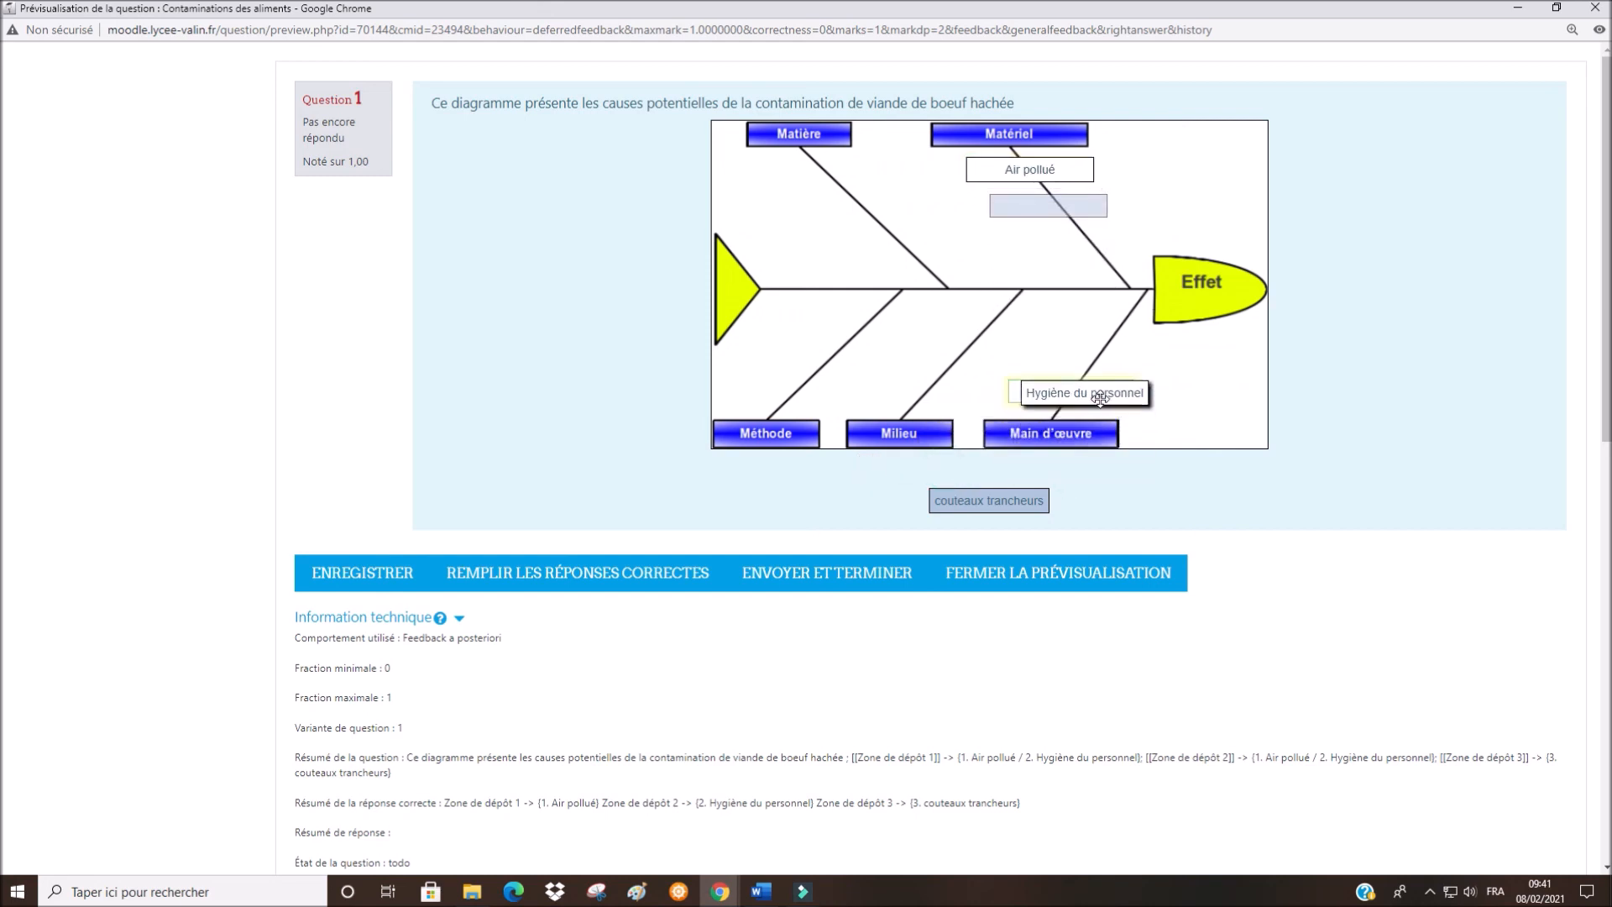
{"action": "left_click_drag", "start_coordinate": [1005, 507], "coordinate": [1065, 213]}
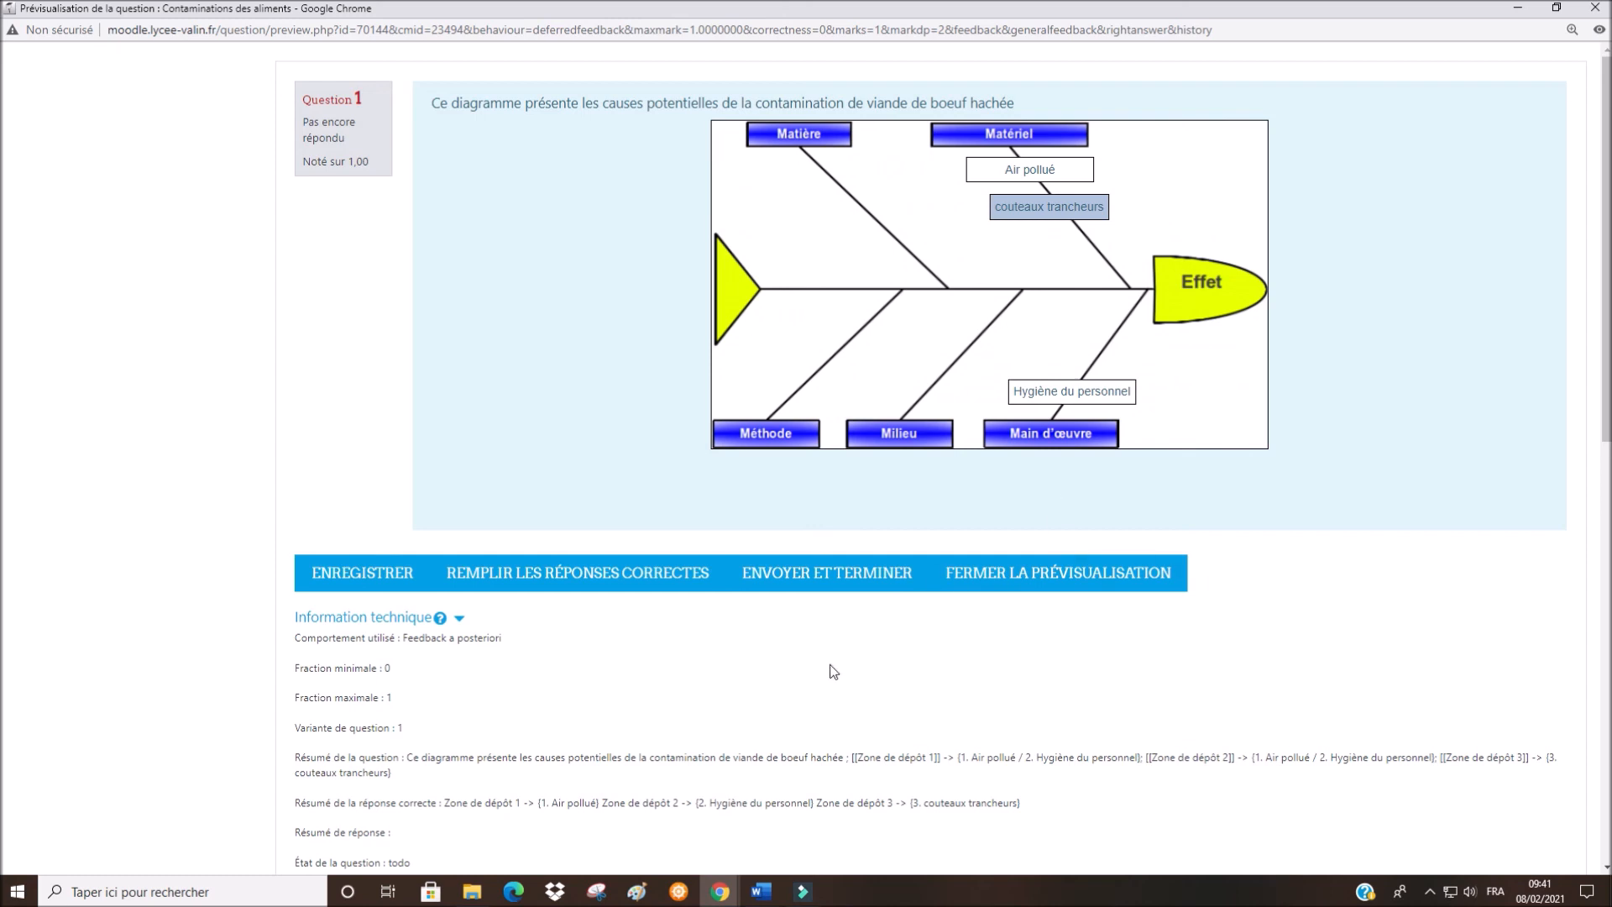
{"action": "left_click", "coordinate": [825, 579]}
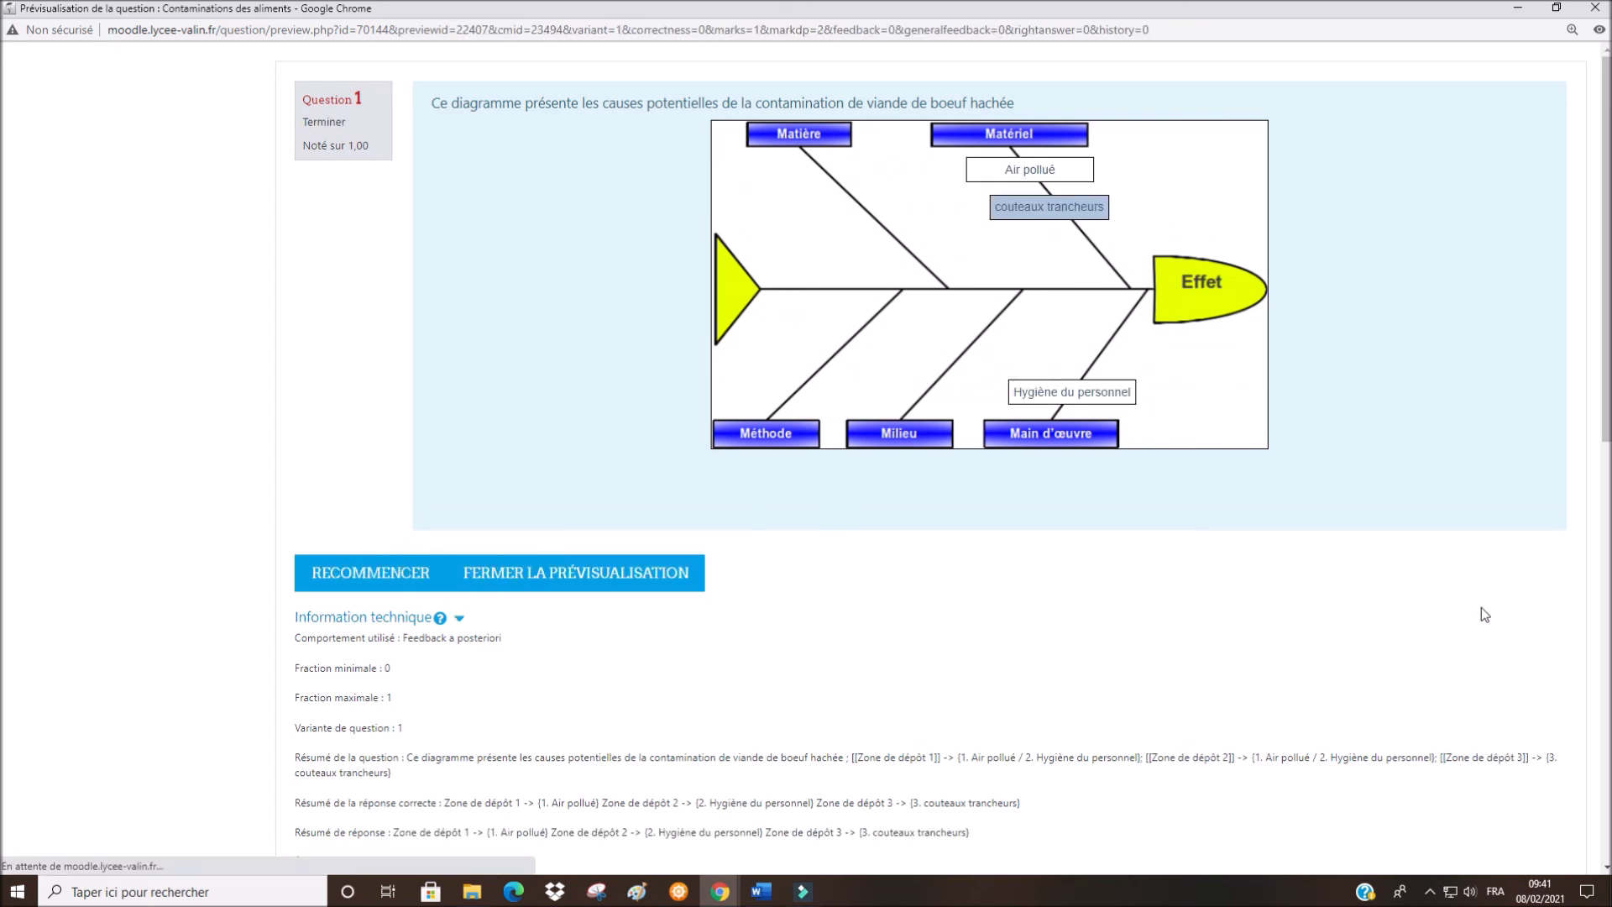